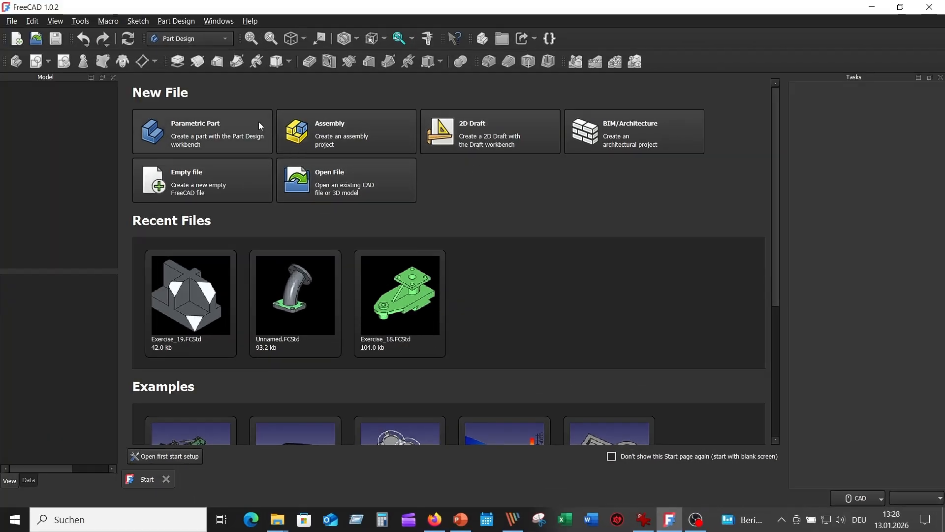
# Step: Create a new parametric part and start a sketch on the YZ plane
pyautogui.click(202, 138)
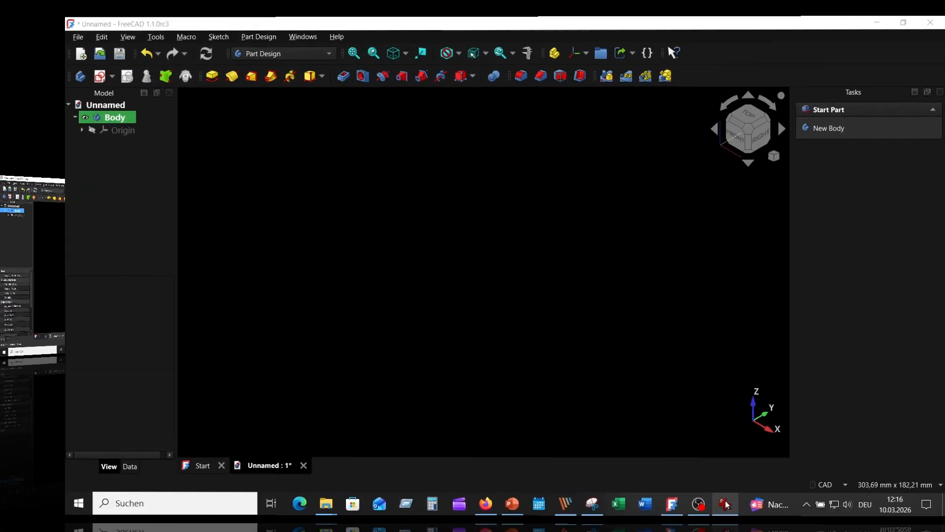
pyautogui.click(710, 518)
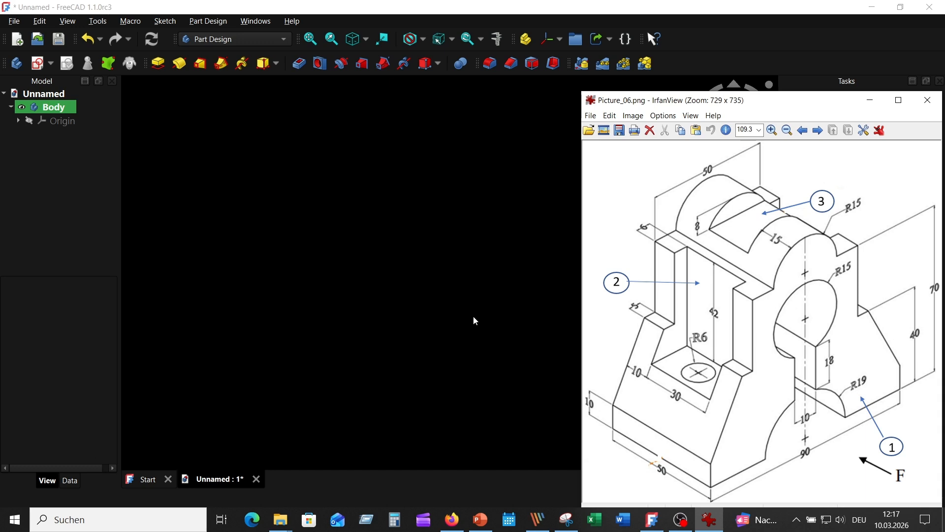
pyautogui.click(435, 276)
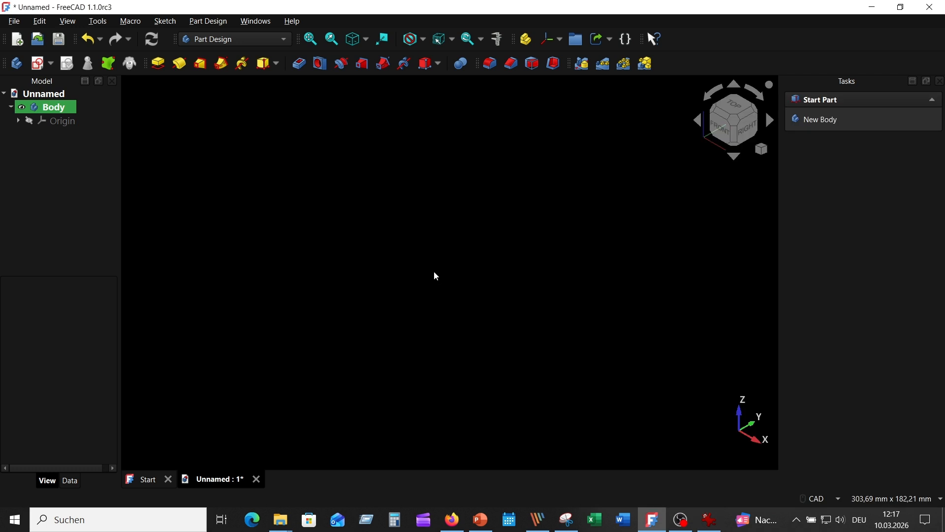
pyautogui.click(39, 63)
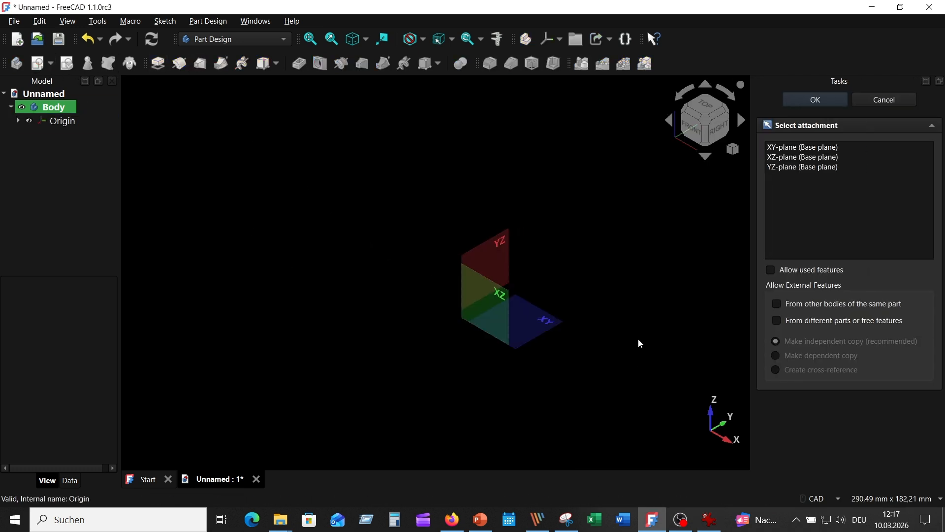
pyautogui.click(501, 254)
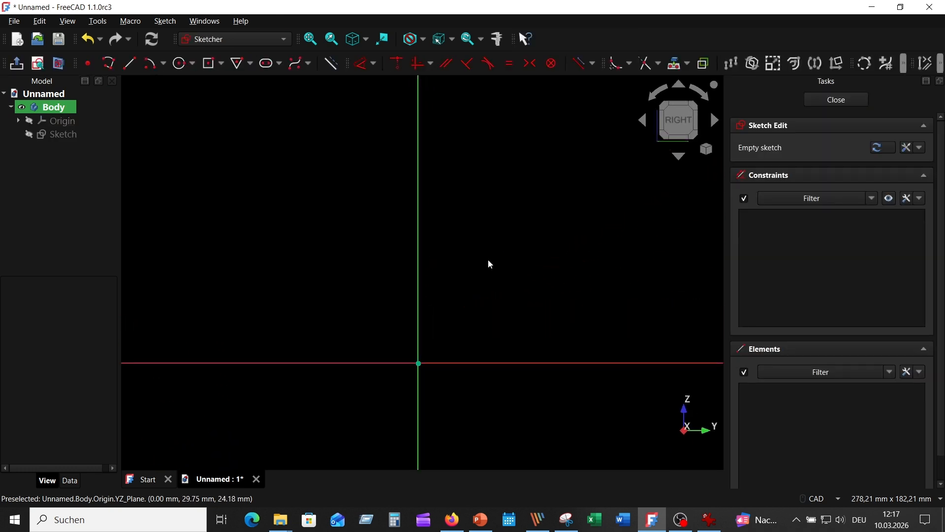
# Step: Sketch a circle with a 19 mm radius centred on the origin
pyautogui.click(181, 63)
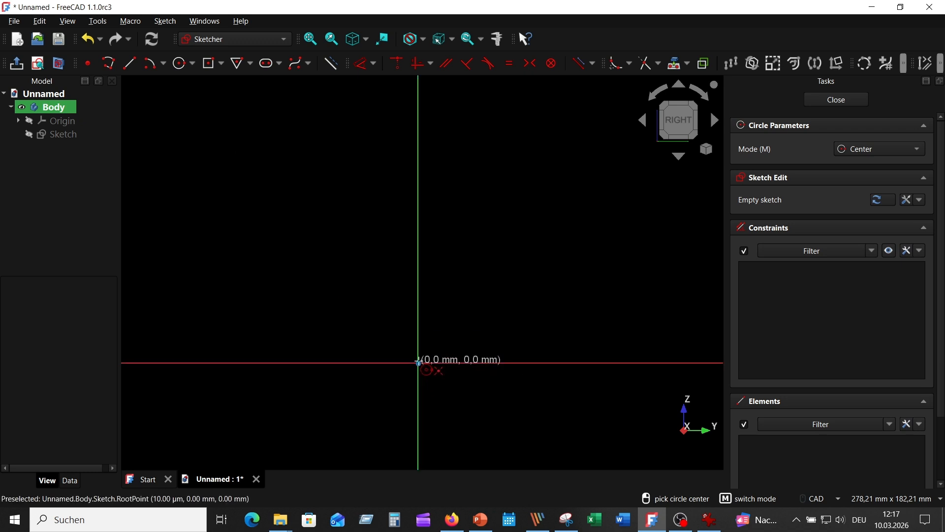
pyautogui.click(417, 363)
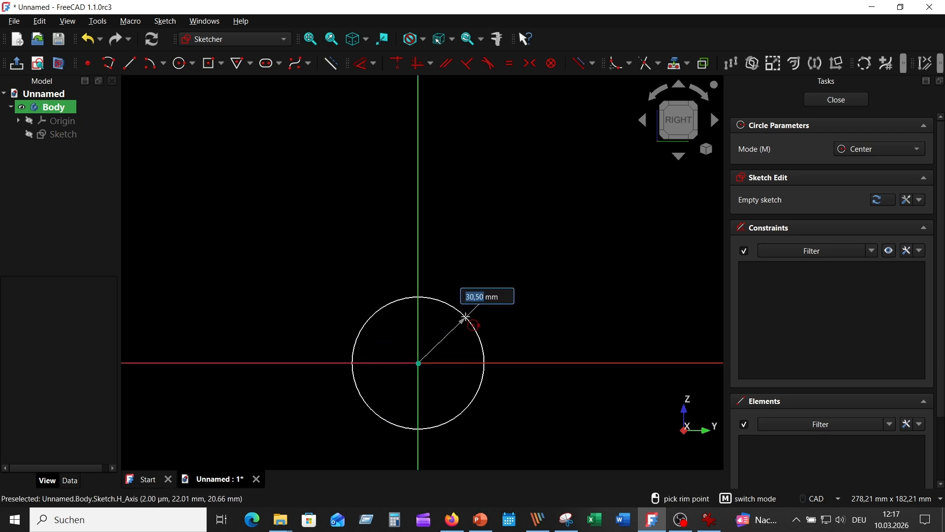
pyautogui.write('19')
pyautogui.press('Return')
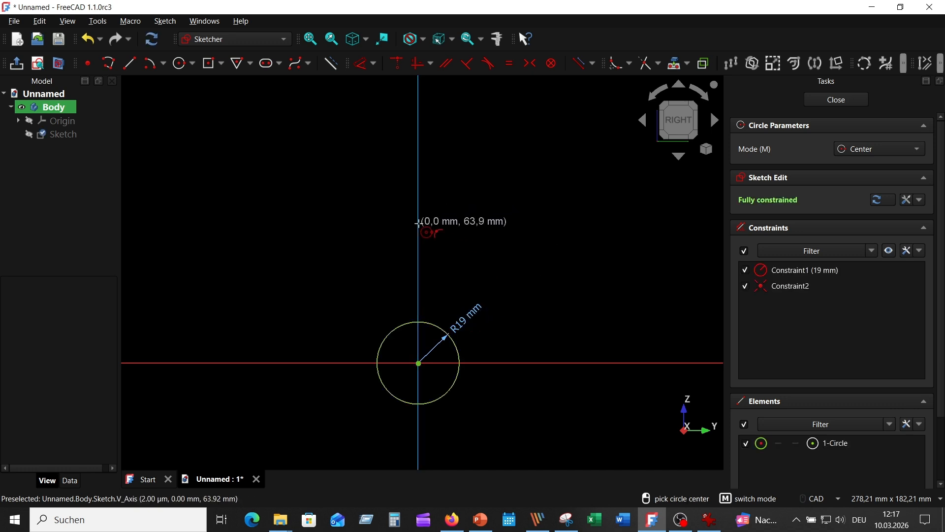
# Step: Sketch two more circles of 15 mm radius centred on the vertical axis, one above the other, above the R19 circle
pyautogui.click(418, 223)
pyautogui.write('15')
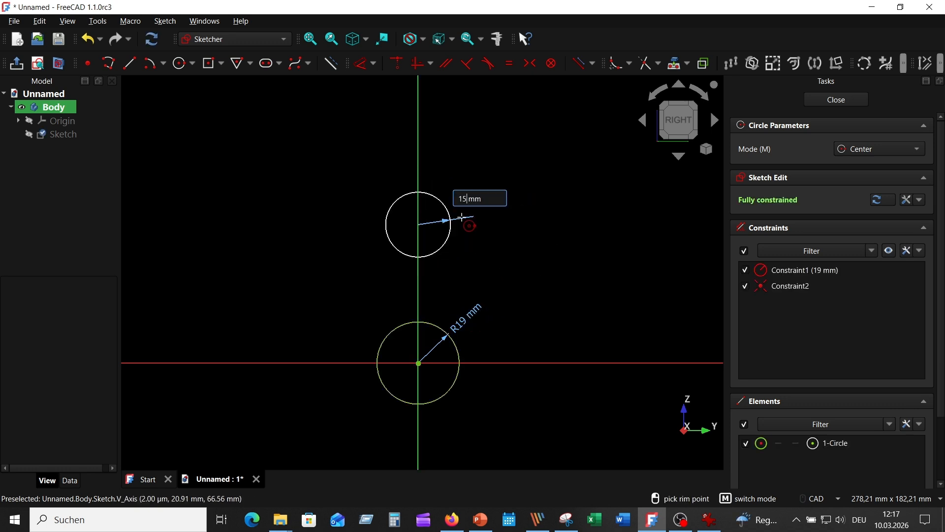
pyautogui.press('Return')
pyautogui.click(418, 109)
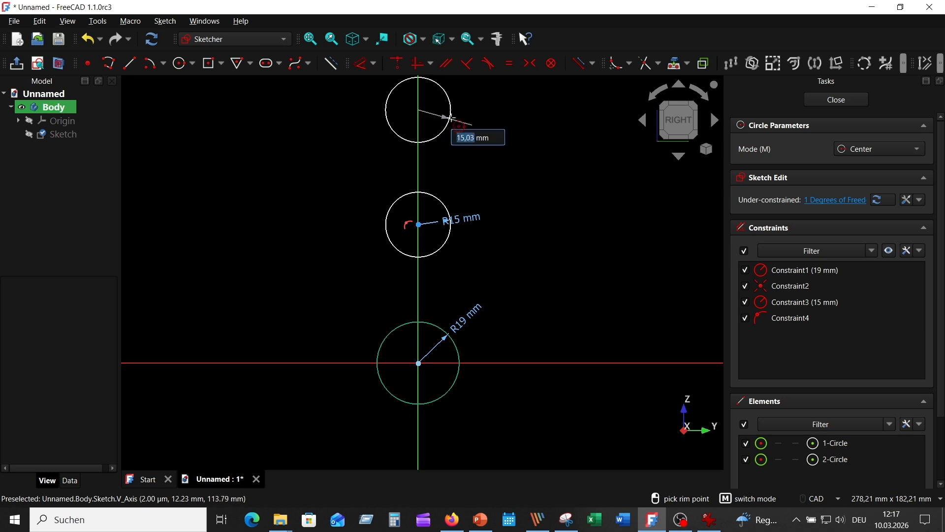
pyautogui.write('15')
pyautogui.press('Return')
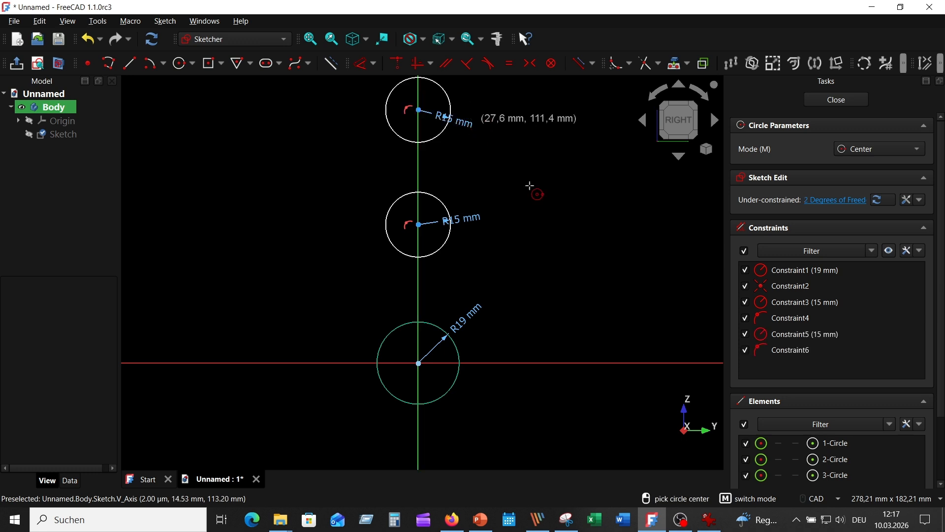
pyautogui.moveTo(550, 149); pyautogui.dragTo(573, 222, button='middle')
pyautogui.rightClick(595, 189)
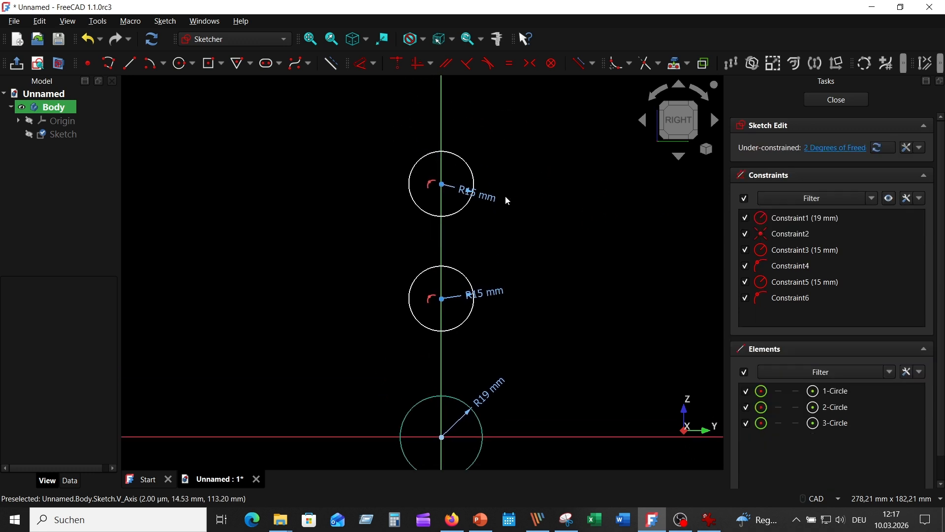
# Step: Move the radius dimension labels of all three circles out to the left side of their circles
pyautogui.moveTo(486, 195)
pyautogui.mouseDown()
pyautogui.moveTo(420, 146)
pyautogui.moveTo(365, 128)
pyautogui.mouseUp()
pyautogui.moveTo(529, 294); pyautogui.dragTo(504, 190, button='middle')
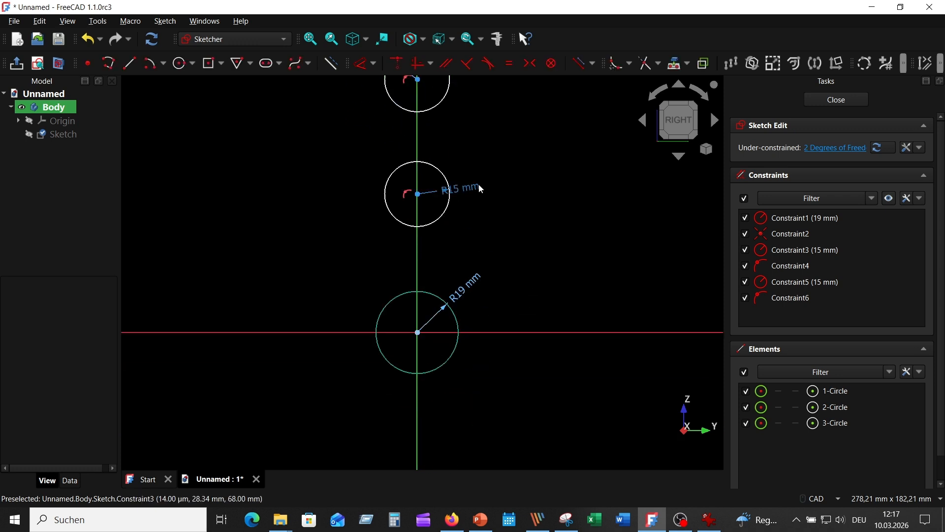
pyautogui.moveTo(481, 189)
pyautogui.mouseDown()
pyautogui.moveTo(340, 127)
pyautogui.moveTo(322, 148)
pyautogui.mouseUp()
pyautogui.moveTo(528, 248); pyautogui.dragTo(521, 228, button='middle')
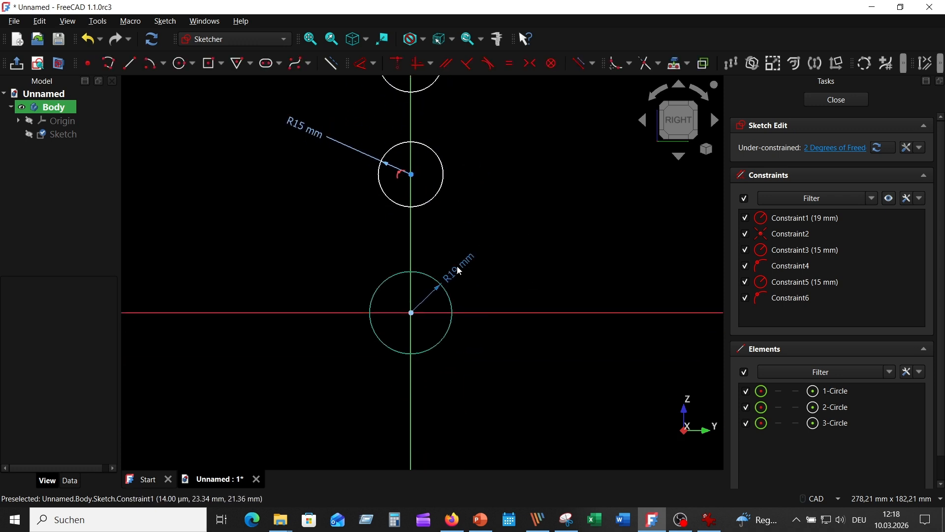
pyautogui.moveTo(459, 271)
pyautogui.mouseDown()
pyautogui.moveTo(350, 250)
pyautogui.moveTo(354, 261)
pyautogui.mouseUp()
pyautogui.moveTo(480, 268); pyautogui.dragTo(486, 279, button='middle')
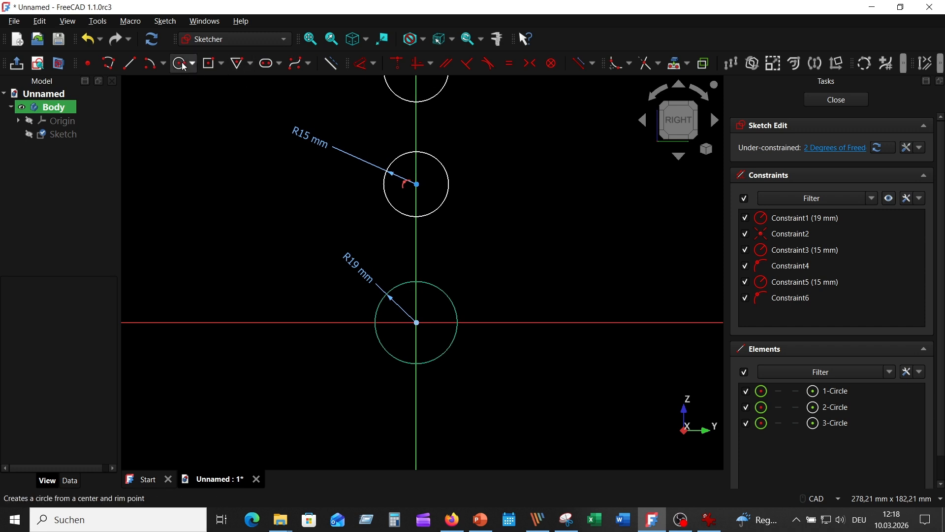
# Step: Sketch a centred rectangle 10 mm wide and 18 mm high on the vertical axis, between the R19 circle and the middle circle
pyautogui.click(221, 63)
pyautogui.click(260, 99)
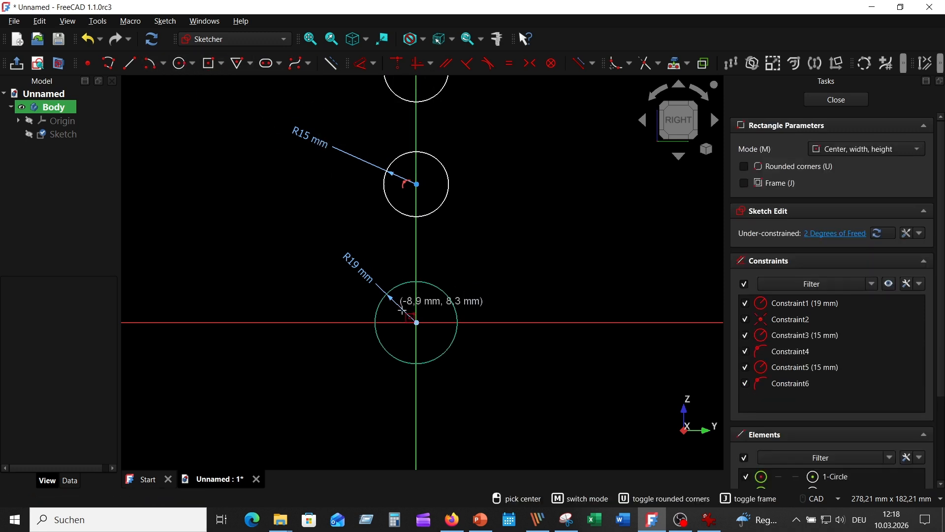
pyautogui.click(416, 256)
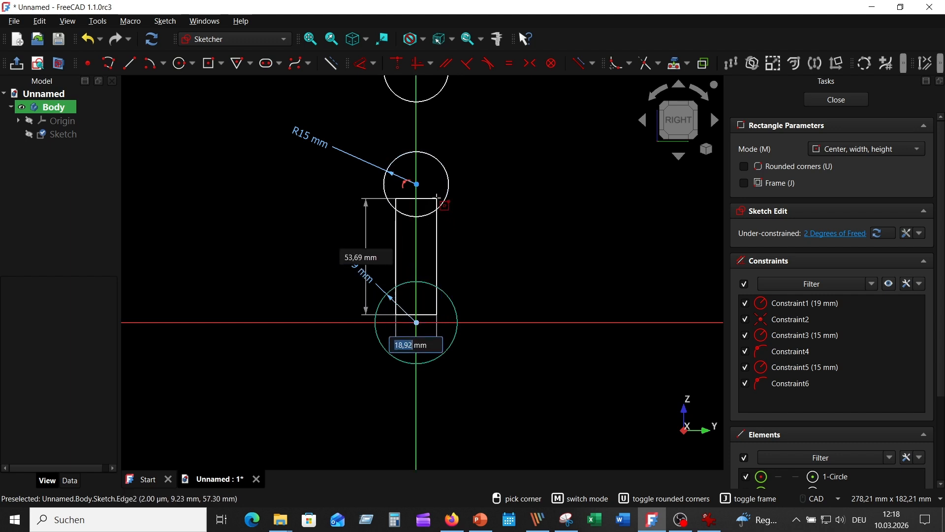
pyautogui.write('10')
pyautogui.press('Tab')
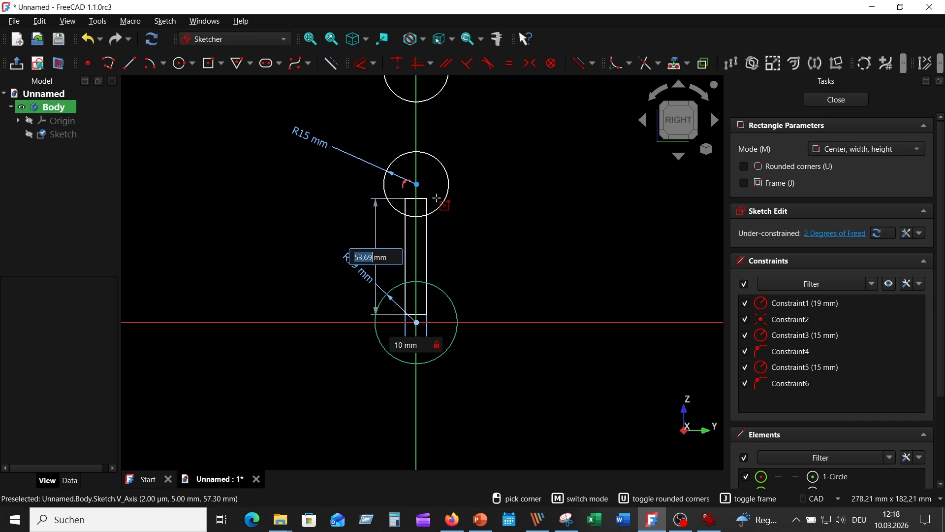
pyautogui.write('8')
pyautogui.press('Tab')
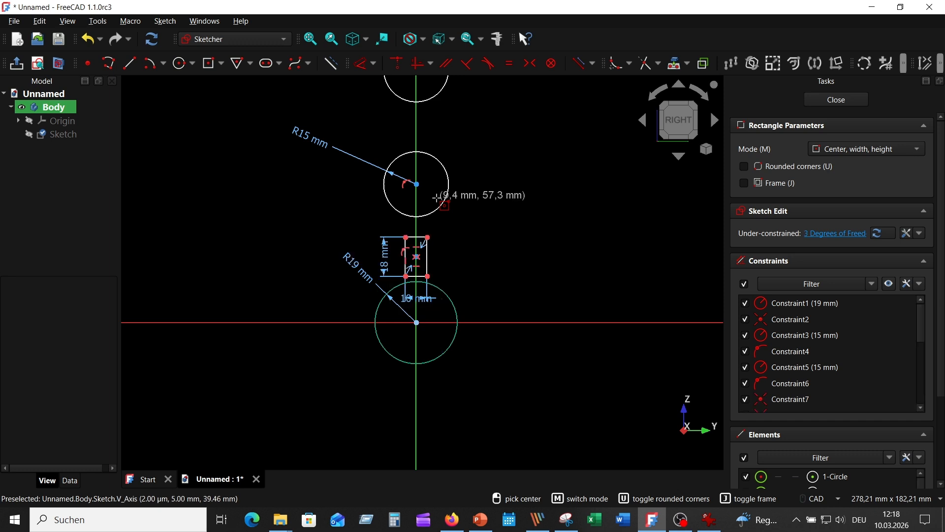
pyautogui.scroll(3, 474, 260)
pyautogui.moveTo(504, 272); pyautogui.dragTo(554, 225, button='middle')
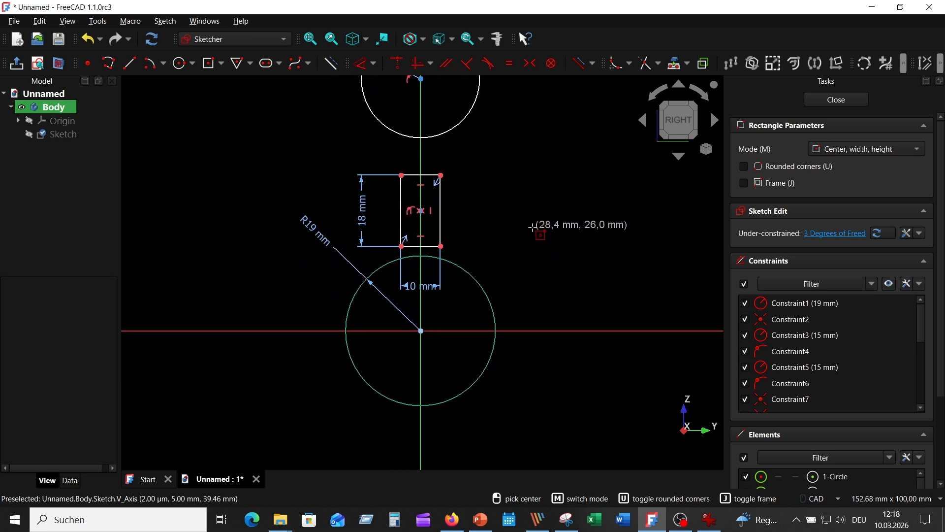
pyautogui.press('Escape')
# Step: Check the reference drawing and constrain the rectangle's lower right corner onto the R19 circle
pyautogui.click(705, 527)
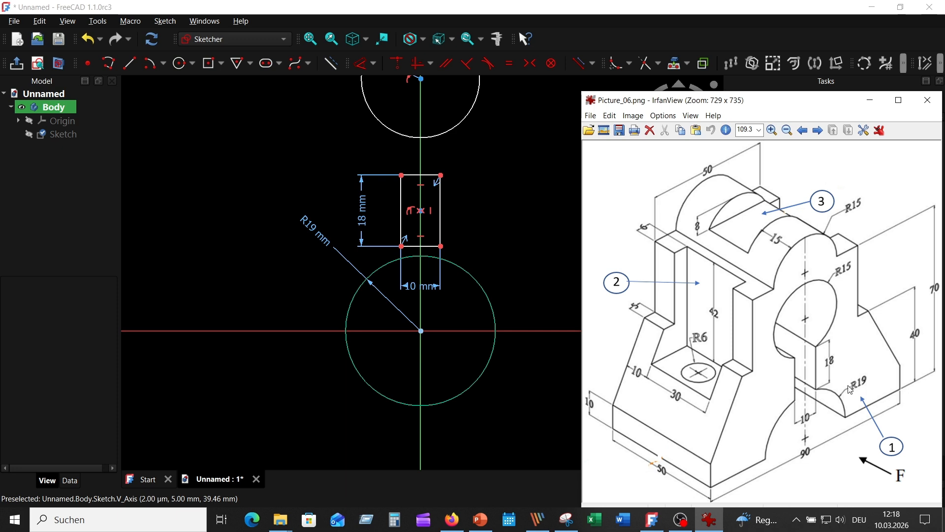
pyautogui.moveTo(516, 230)
pyautogui.mouseDown(button='middle')
pyautogui.moveTo(508, 279)
pyautogui.moveTo(492, 220)
pyautogui.mouseUp(button='middle')
pyautogui.scroll(1, 484, 300)
pyautogui.click(434, 245)
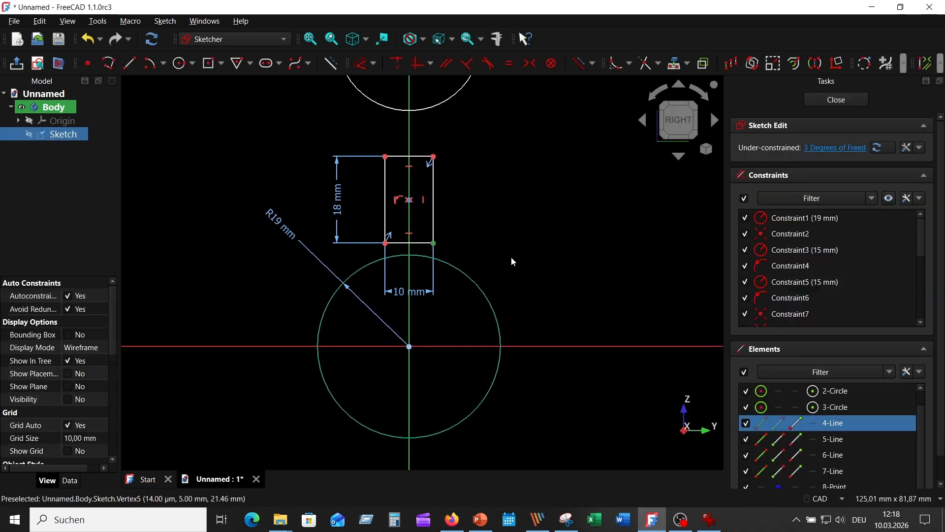
pyautogui.click(397, 63)
# Step: Constrain the rectangle's upper right corner onto the middle R15 circle
pyautogui.moveTo(466, 143); pyautogui.dragTo(468, 197, button='middle')
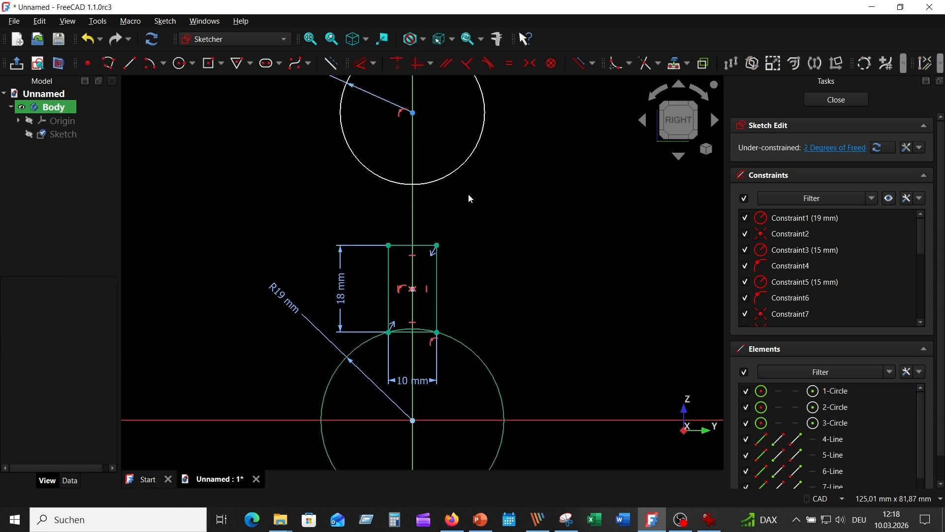
pyautogui.click(447, 178)
pyautogui.click(438, 245)
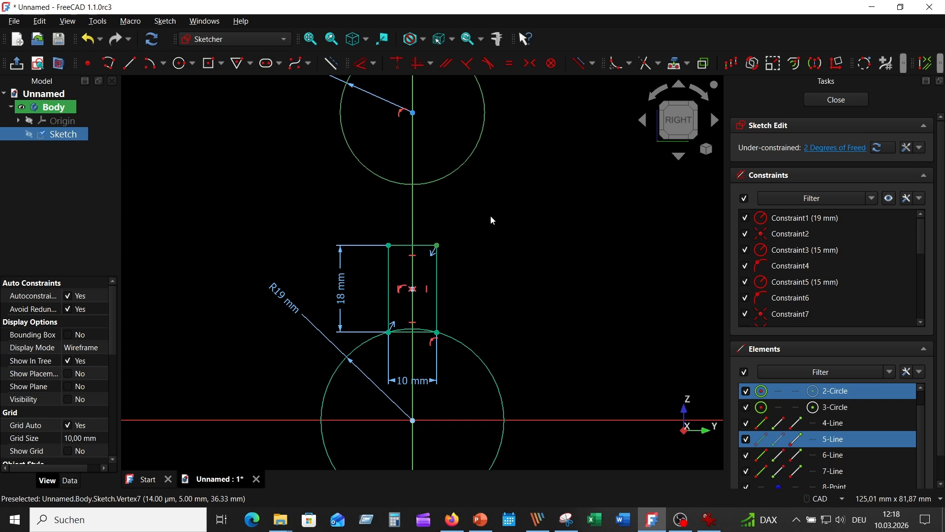
pyautogui.click(396, 63)
# Step: Trim the rectangle's horizontal edges and the circle segments between its sides so the slot opens into both circles
pyautogui.moveTo(511, 240)
pyautogui.mouseDown(button='middle')
pyautogui.moveTo(511, 224)
pyautogui.moveTo(477, 249)
pyautogui.moveTo(535, 181)
pyautogui.mouseUp(button='middle')
pyautogui.click(646, 63)
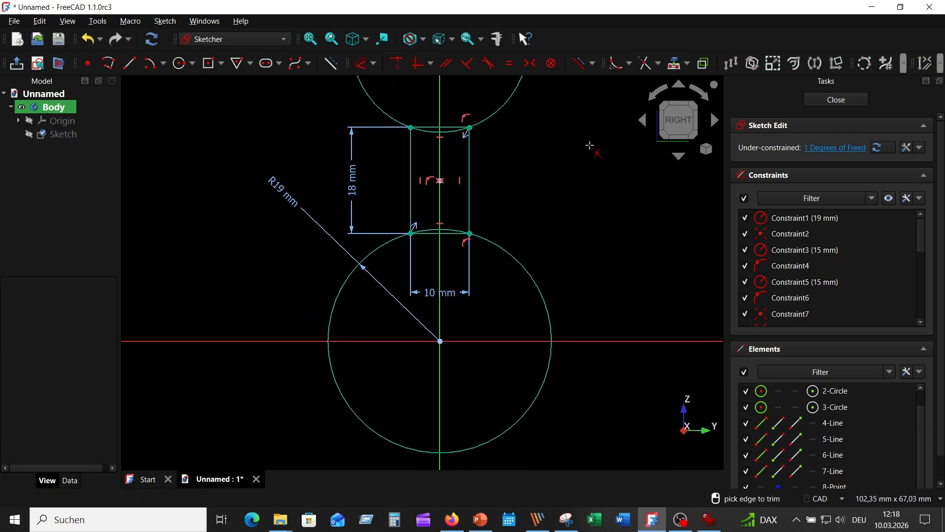
pyautogui.scroll(2, 460, 219)
pyautogui.click(438, 244)
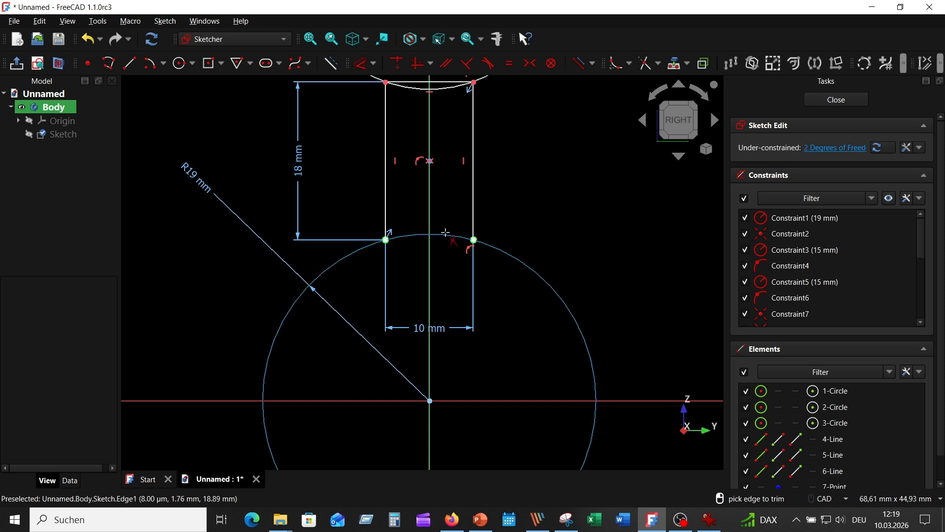
pyautogui.moveTo(518, 195); pyautogui.dragTo(502, 322, button='middle')
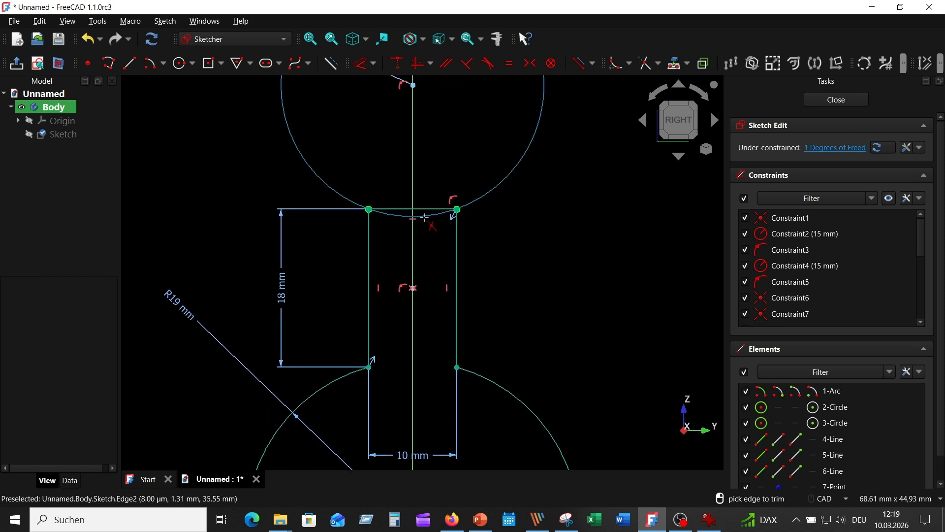
pyautogui.click(424, 208)
pyautogui.click(424, 208)
pyautogui.scroll(-3, 541, 256)
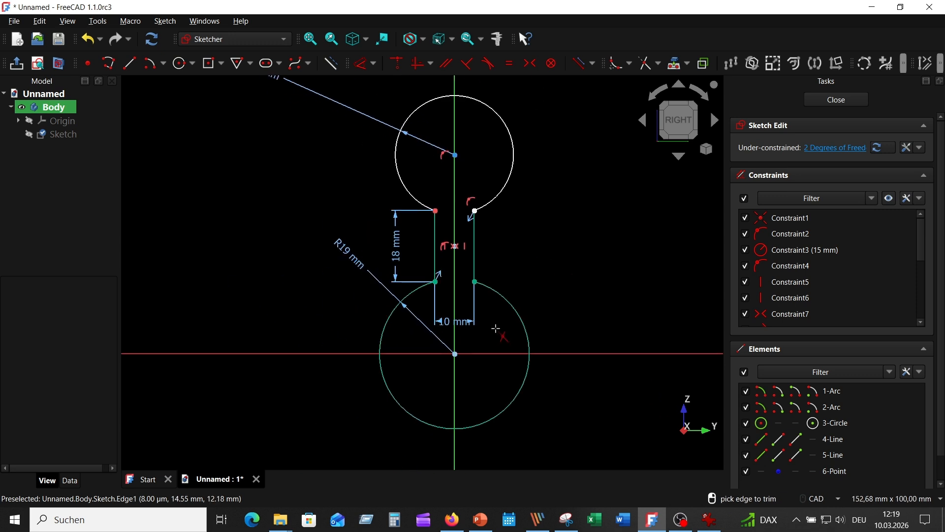
pyautogui.scroll(-1, 560, 226)
pyautogui.scroll(-1, 541, 236)
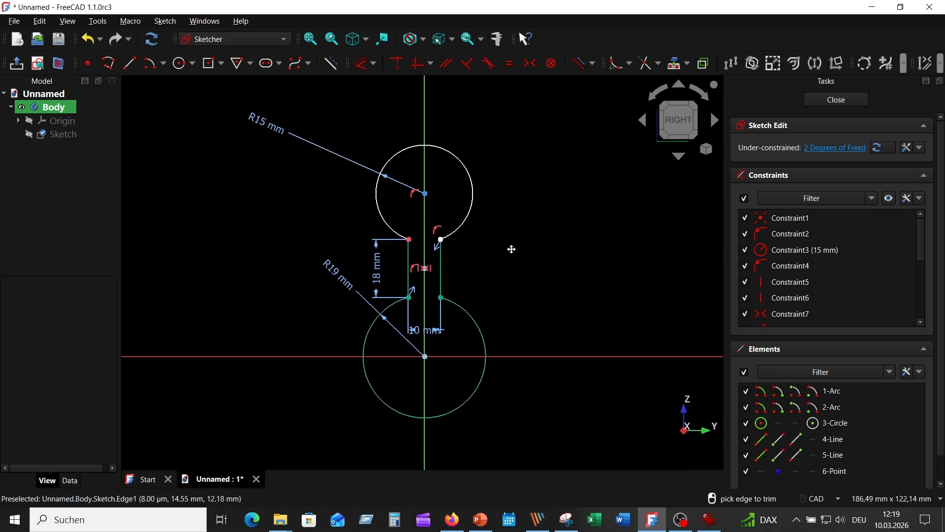
pyautogui.scroll(-2, 527, 228)
pyautogui.press('Escape')
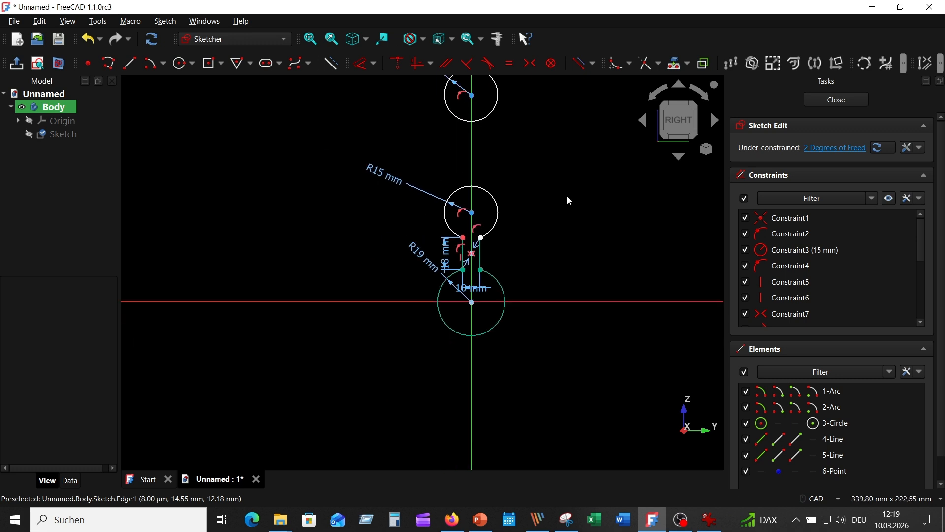
# Step: Constrain the vertical distance from the topmost circle's centre to the horizontal axis to 70 mm and check the reference drawing
pyautogui.click(473, 95)
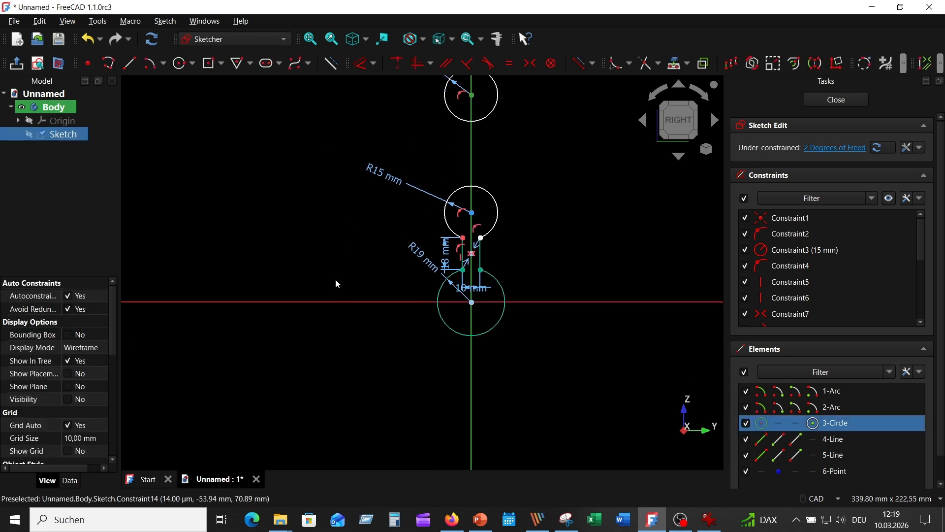
pyautogui.click(335, 301)
pyautogui.click(361, 63)
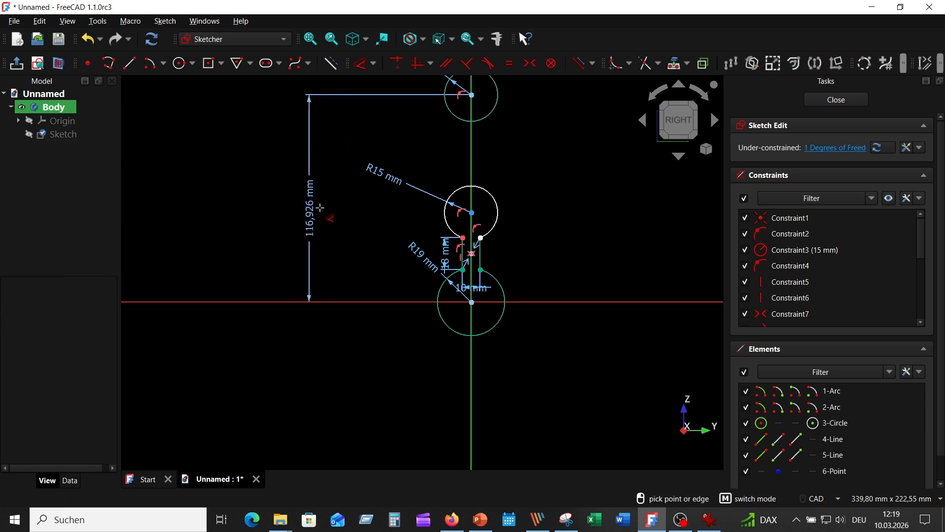
pyautogui.click(321, 214)
pyautogui.write('70')
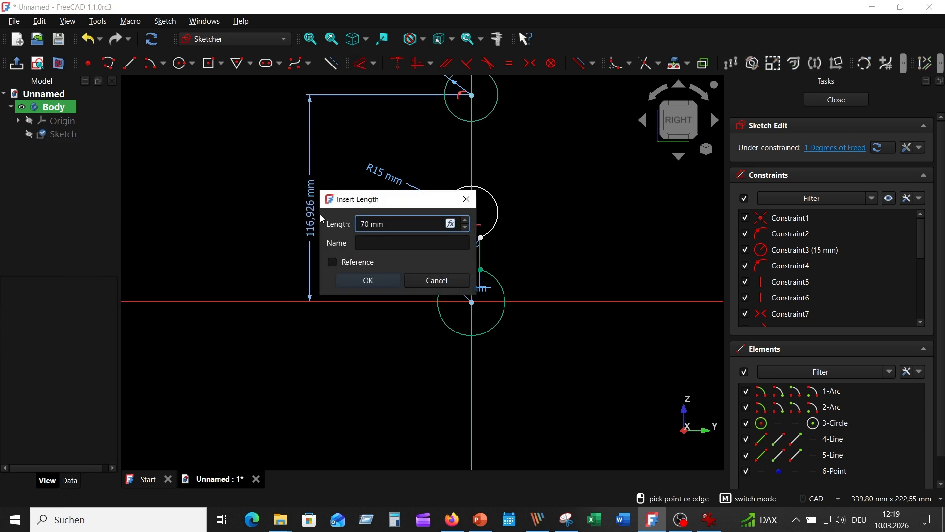
pyautogui.press('Return')
pyautogui.scroll(3, 565, 228)
pyautogui.click(709, 520)
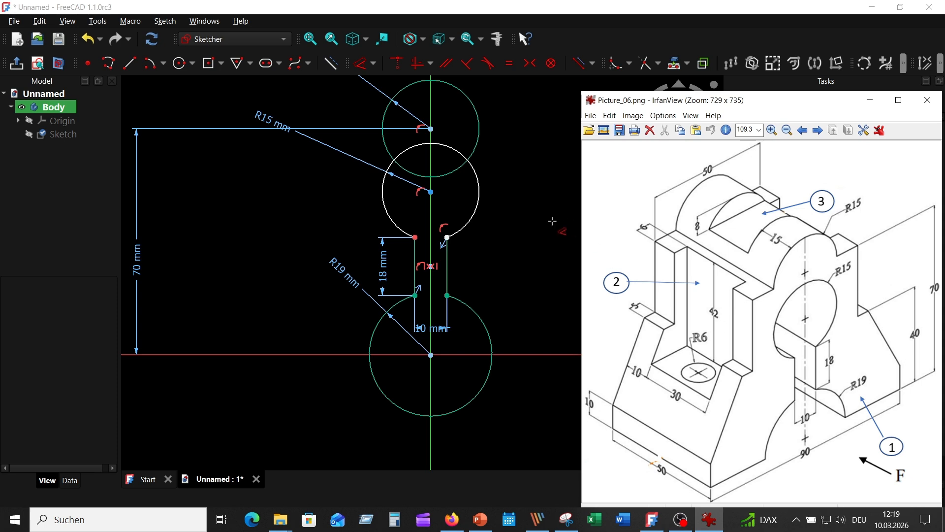
pyautogui.click(552, 221)
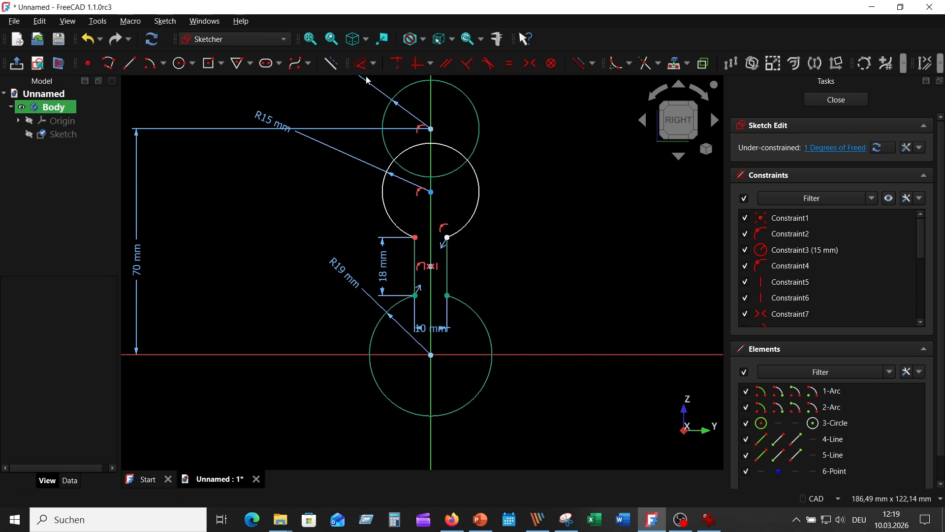
# Step: Draw a polyline for the stepped right-hand outline from the topmost circle's centre down to the horizontal axis, ending on the R19 circle
pyautogui.click(111, 66)
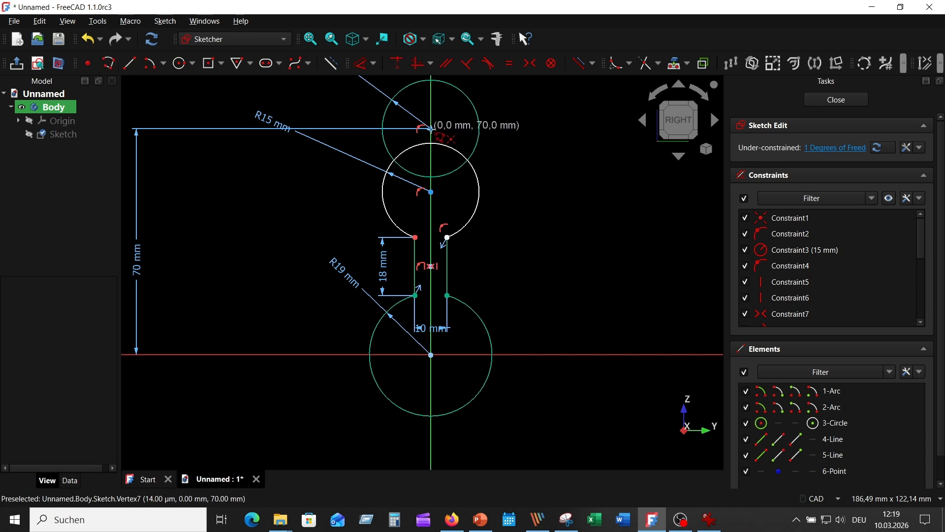
pyautogui.click(430, 129)
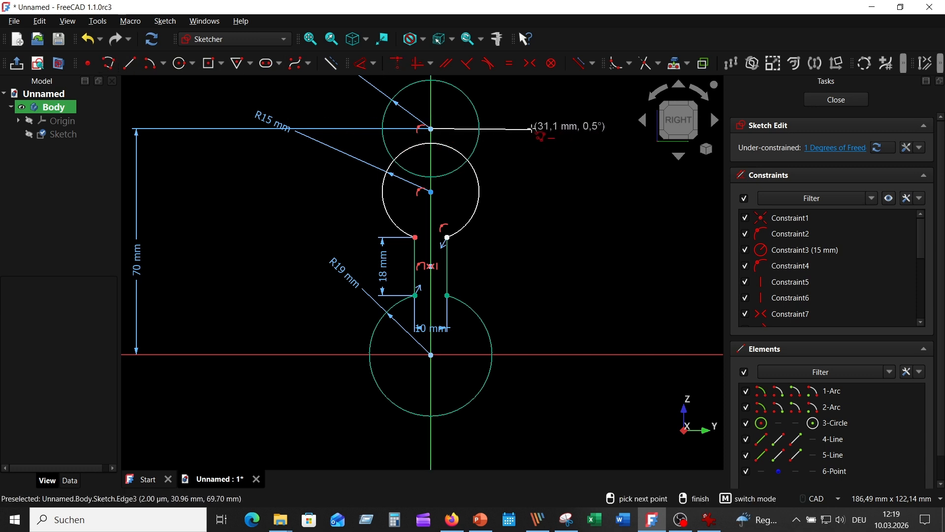
pyautogui.click(531, 129)
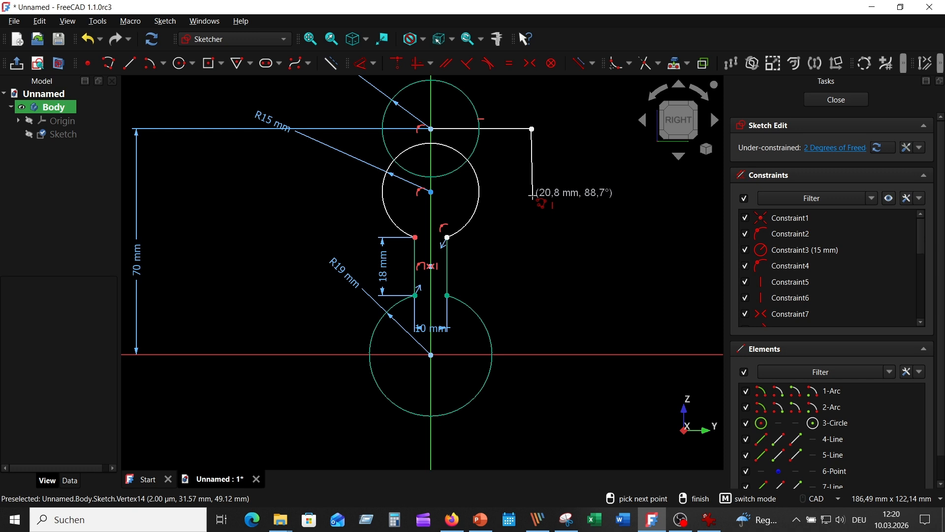
pyautogui.click(532, 195)
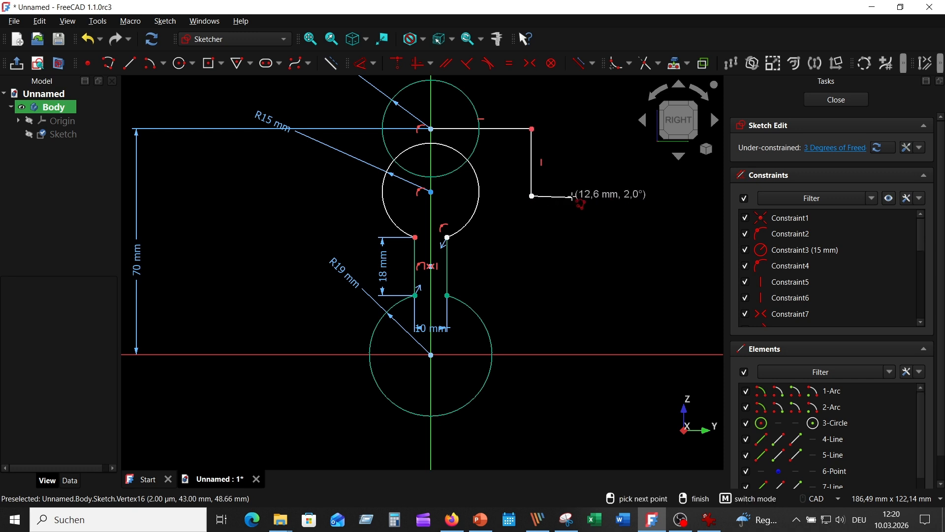
pyautogui.click(570, 196)
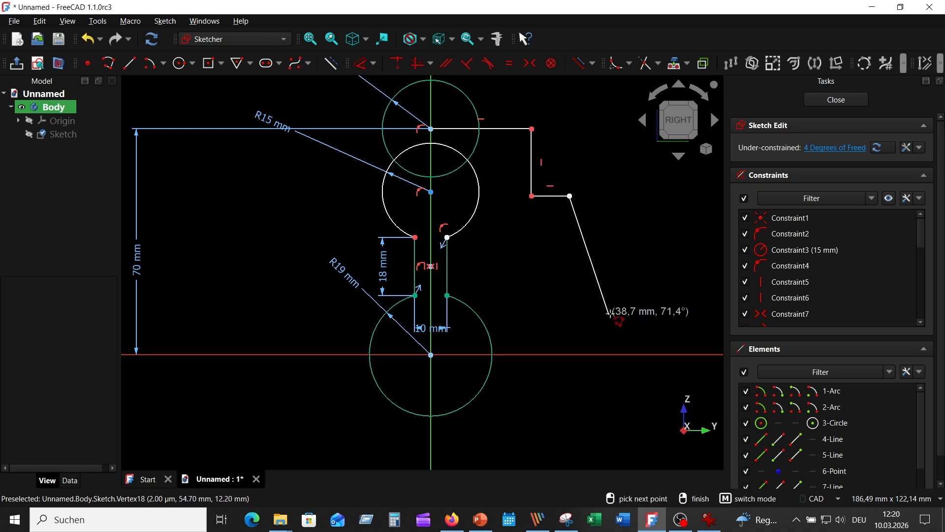
pyautogui.click(607, 316)
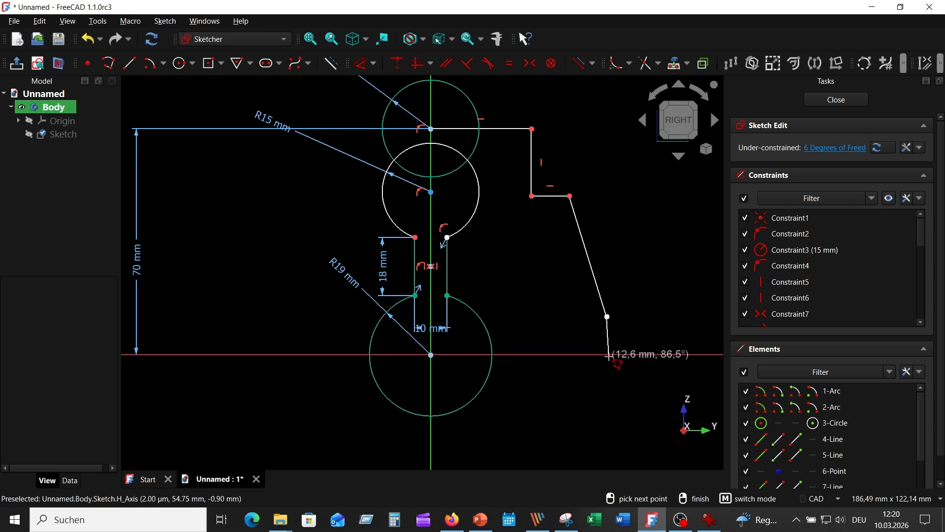
pyautogui.click(607, 355)
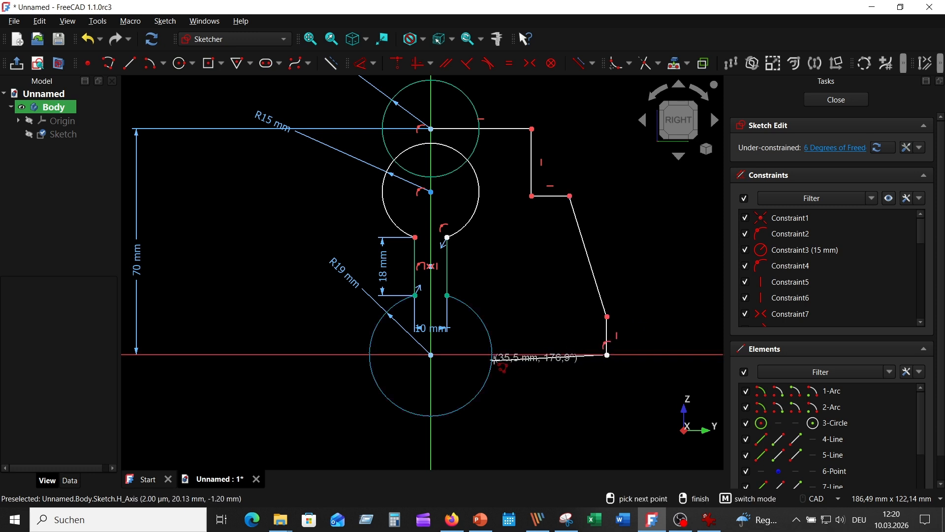
pyautogui.click(492, 354)
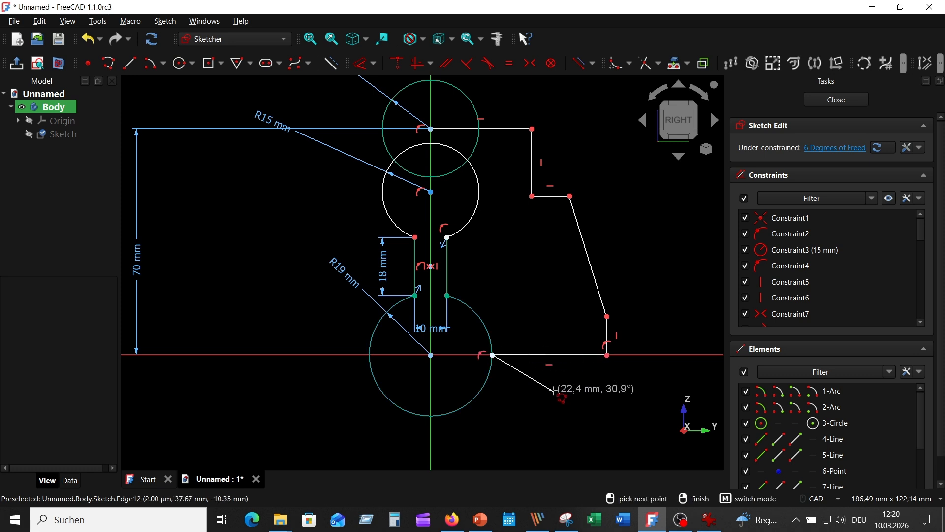
pyautogui.rightClick(511, 413)
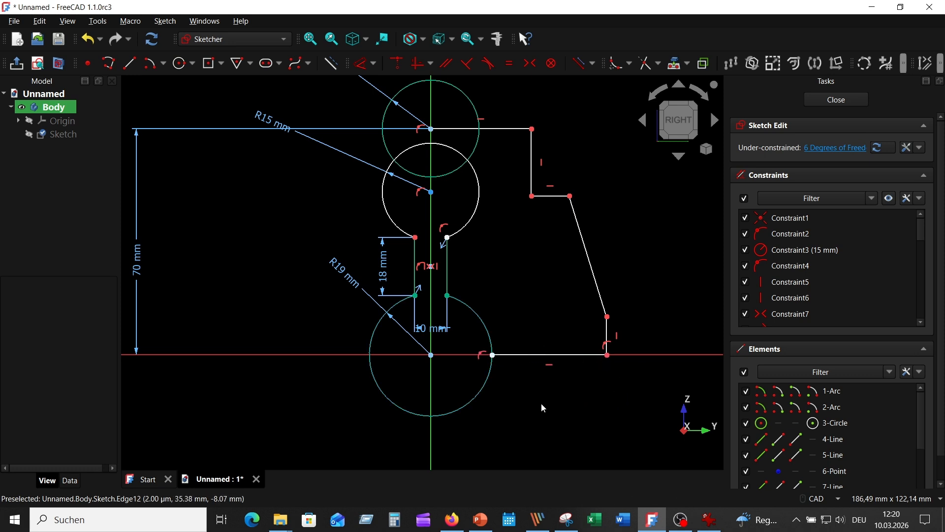
# Step: Check the reference drawing and constrain the distance from the vertical axis to the outline's lowest vertical edge to 45 mm
pyautogui.moveTo(542, 403); pyautogui.dragTo(497, 392, button='middle')
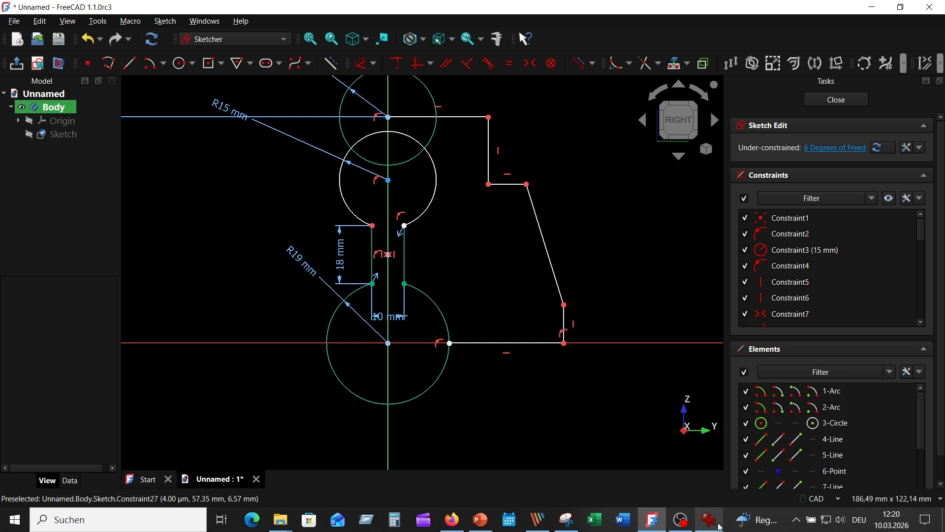
pyautogui.click(710, 519)
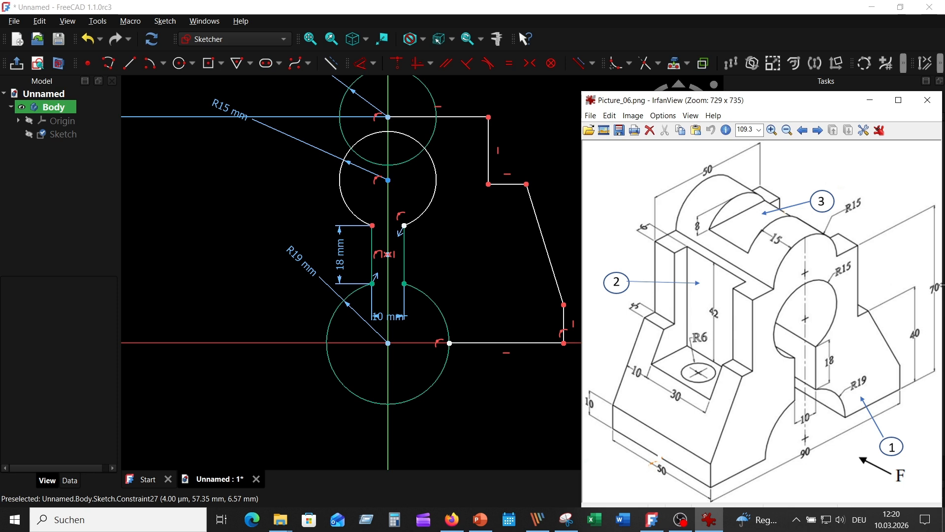
pyautogui.click(469, 274)
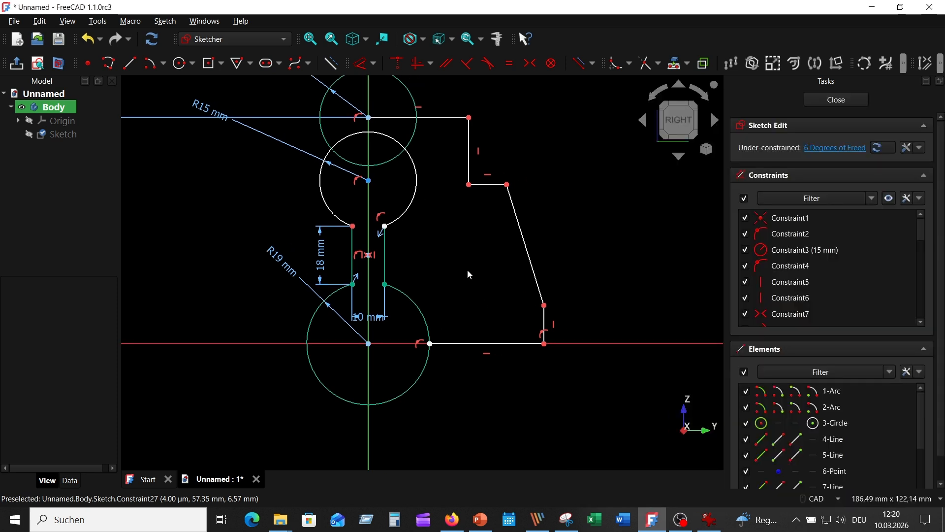
pyautogui.click(363, 64)
pyautogui.click(545, 325)
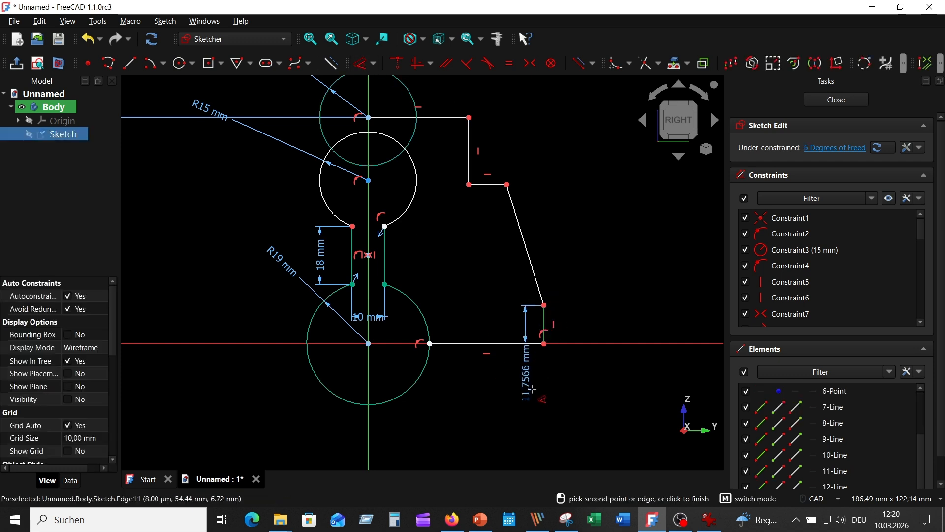
pyautogui.click(373, 429)
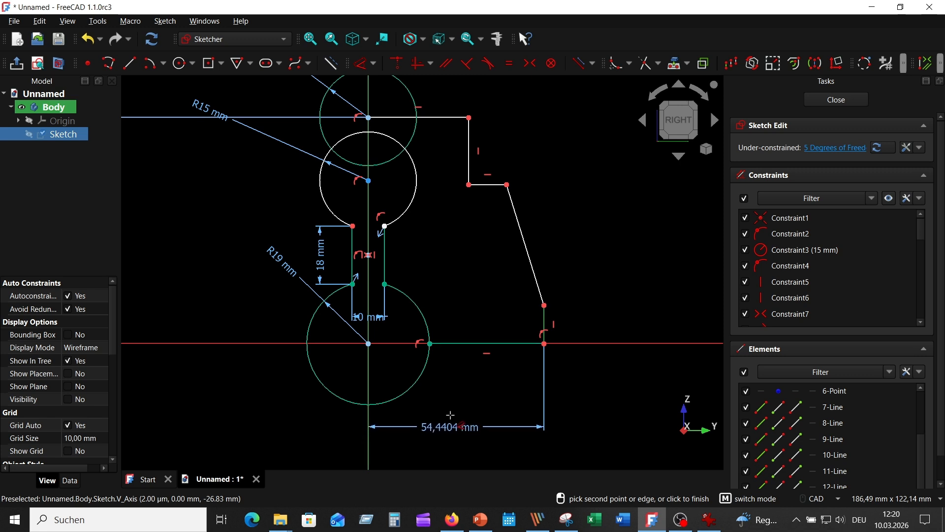
pyautogui.click(485, 444)
pyautogui.write('45')
pyautogui.press('Return')
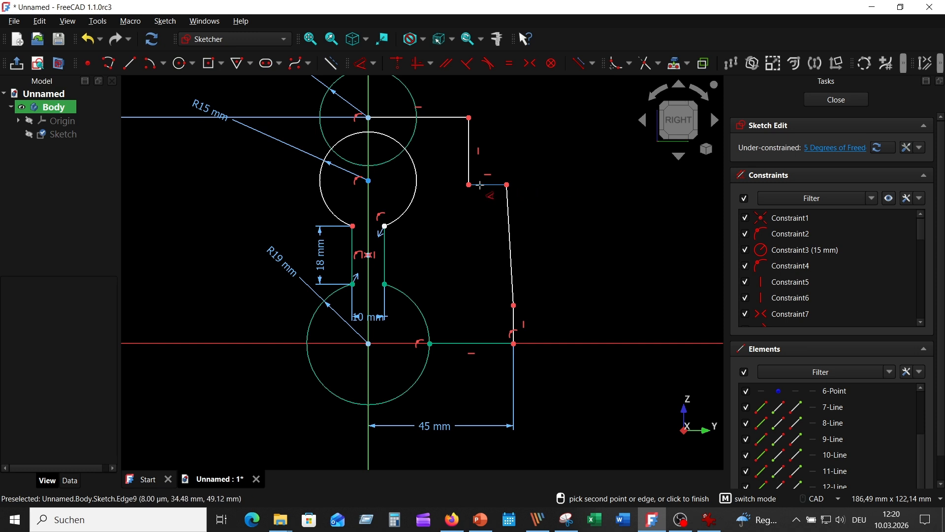
# Step: Check the reference drawing and set the length of the outline's short horizontal ledge to 5 mm
pyautogui.click(710, 519)
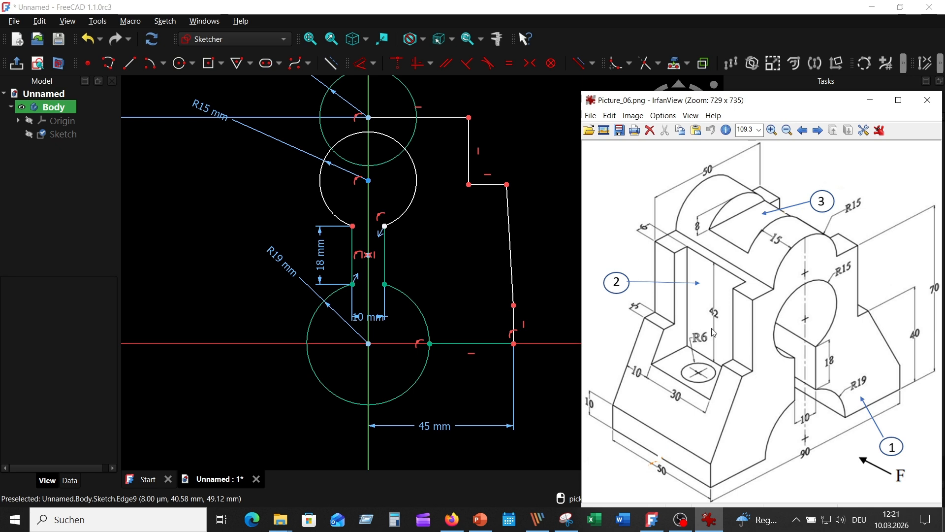
pyautogui.click(488, 186)
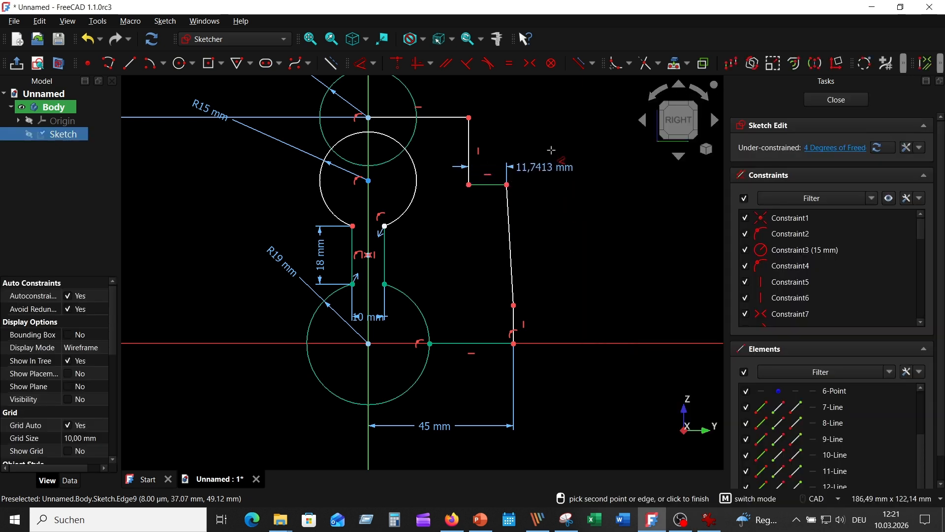
pyautogui.click(546, 158)
pyautogui.write('5')
pyautogui.press('Return')
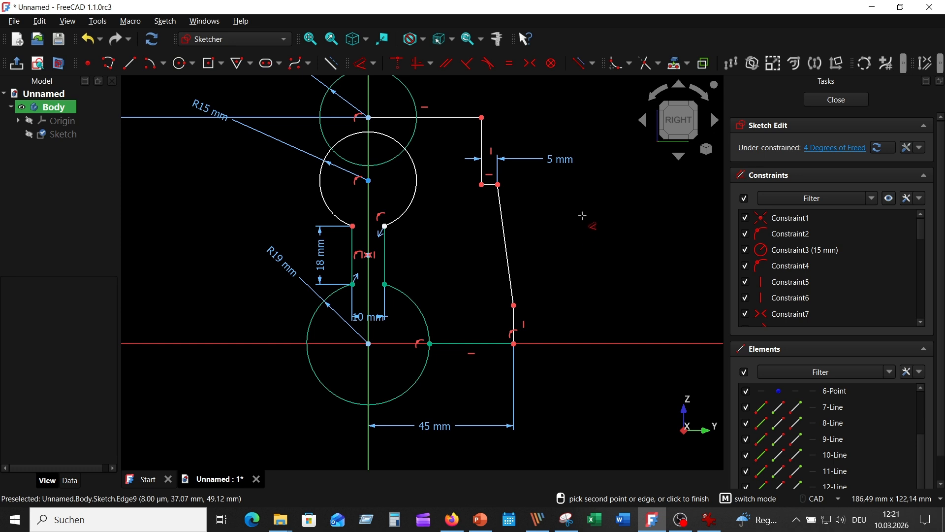
# Step: Set the height of the outline's lowest vertical edge to 10 mm
pyautogui.click(517, 319)
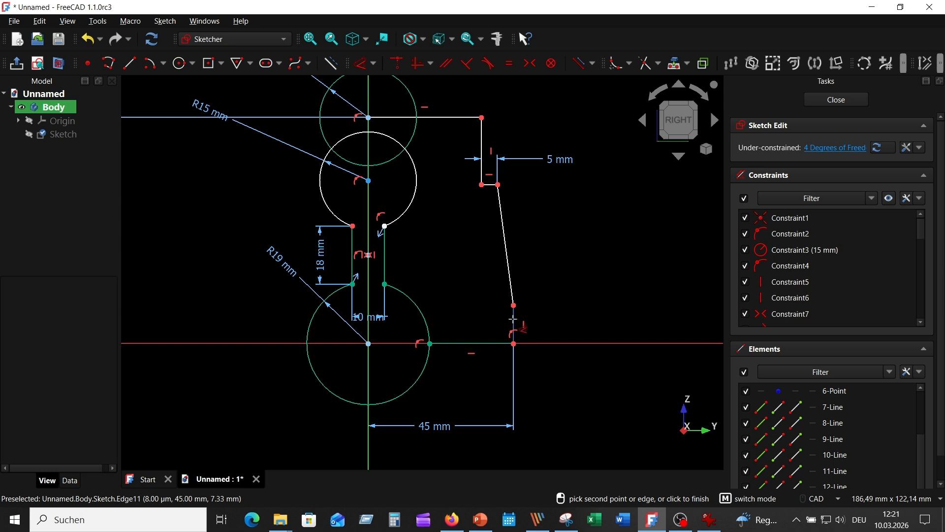
pyautogui.click(561, 263)
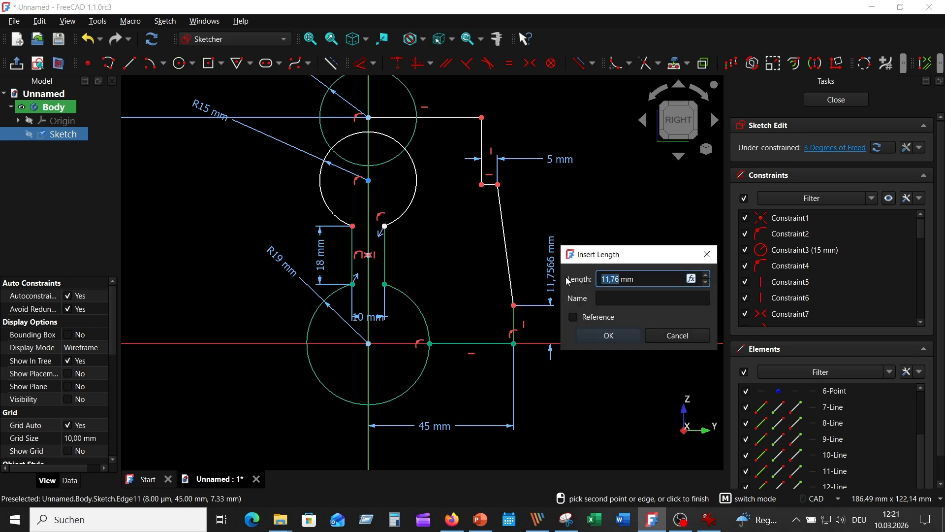
pyautogui.write('10')
pyautogui.press('Return')
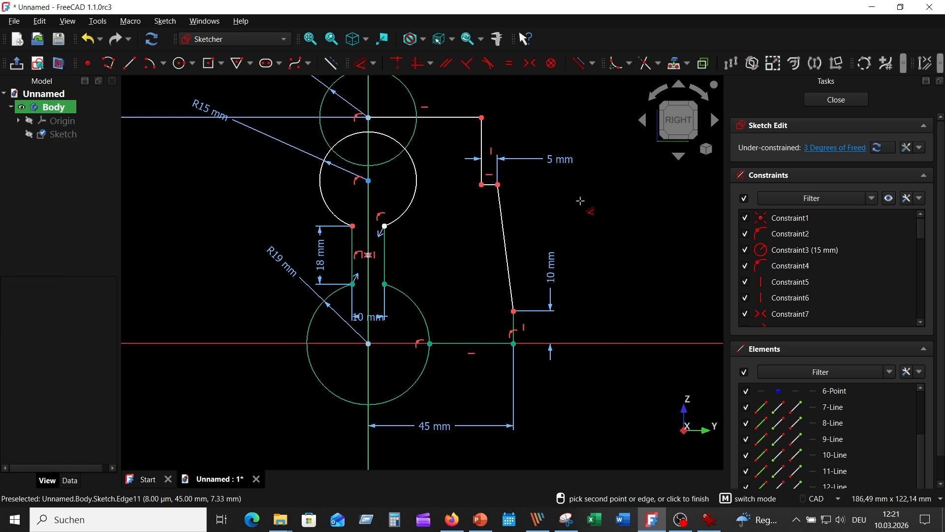
# Step: Check the reference drawing and constrain the distance from the vertical axis to the outline's upper vertical edge to 25 mm
pyautogui.scroll(-2, 566, 231)
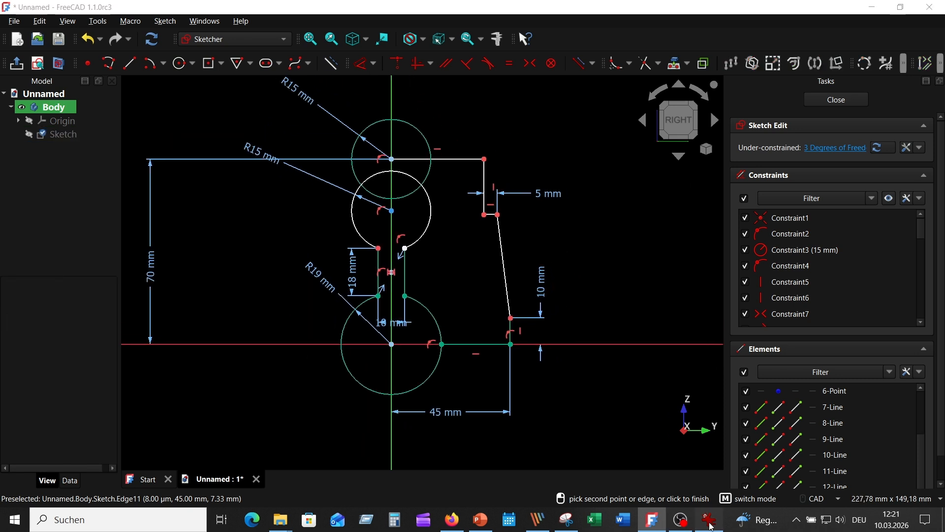
pyautogui.click(709, 519)
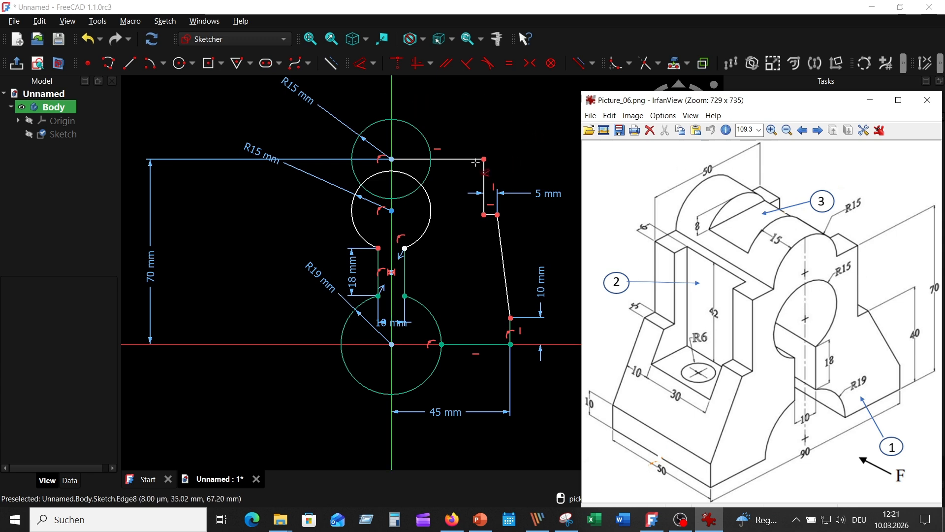
pyautogui.click(475, 162)
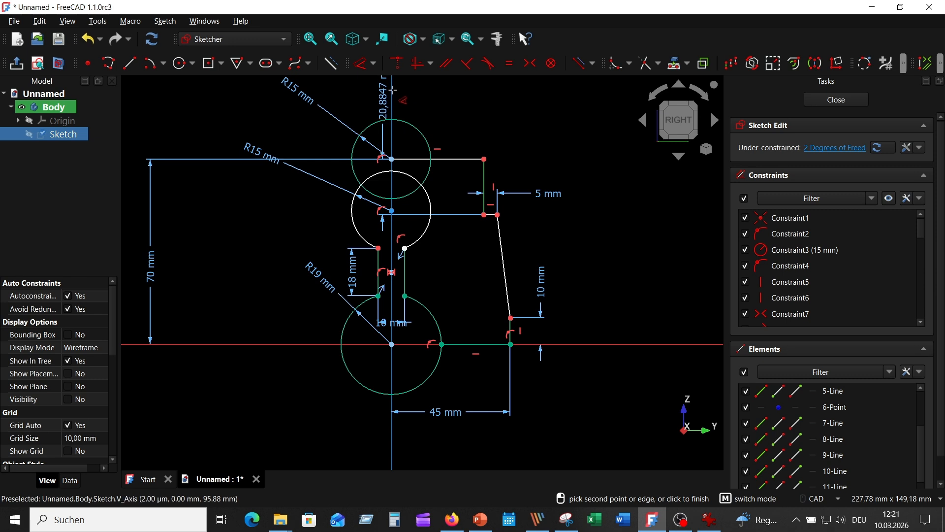
pyautogui.click(432, 100)
pyautogui.write('25')
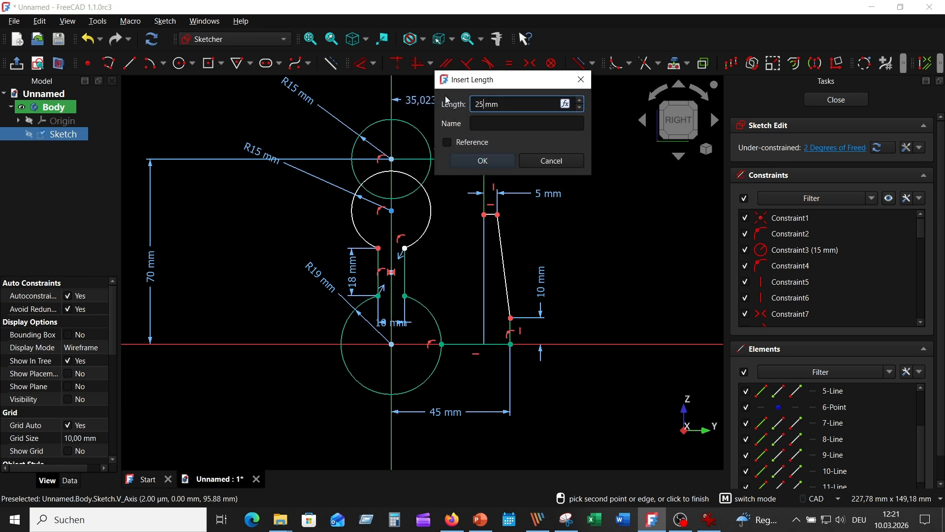
pyautogui.press('Return')
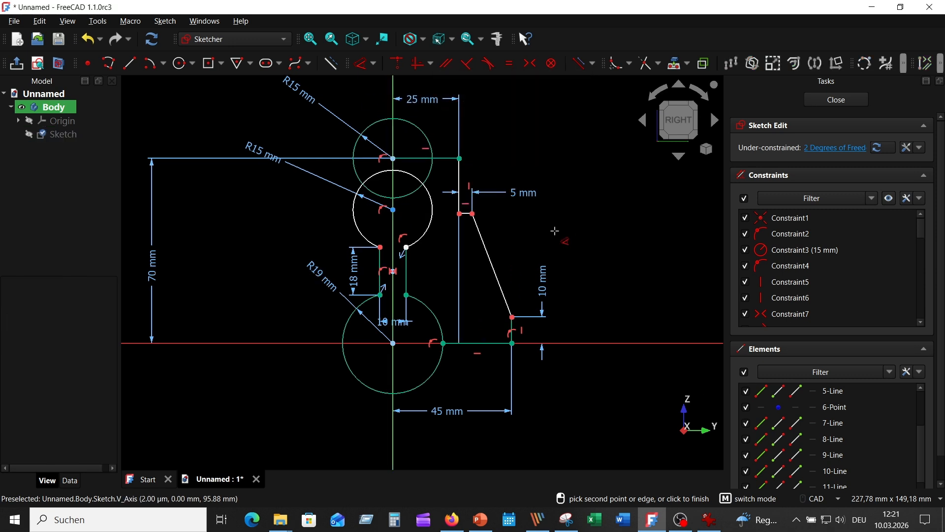
# Step: Constrain the short ledge's height above the horizontal axis to 40 mm
pyautogui.click(465, 213)
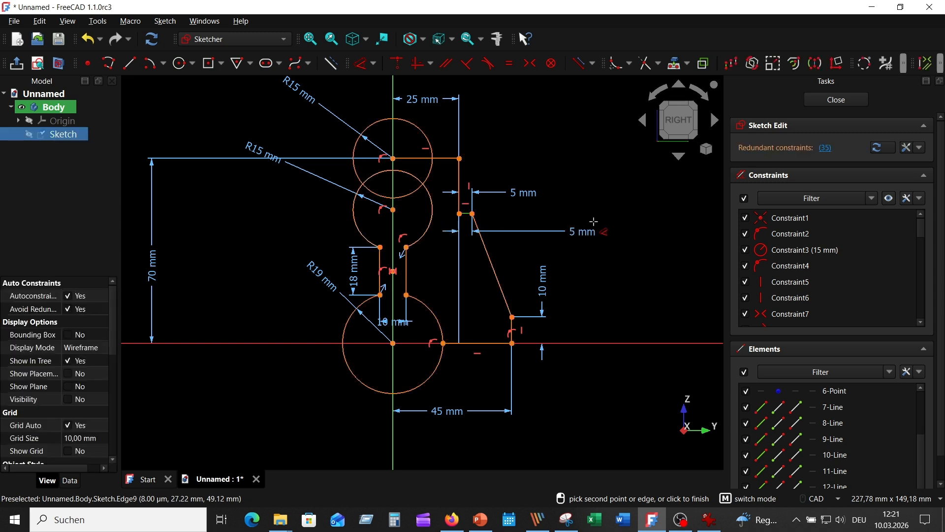
pyautogui.click(605, 343)
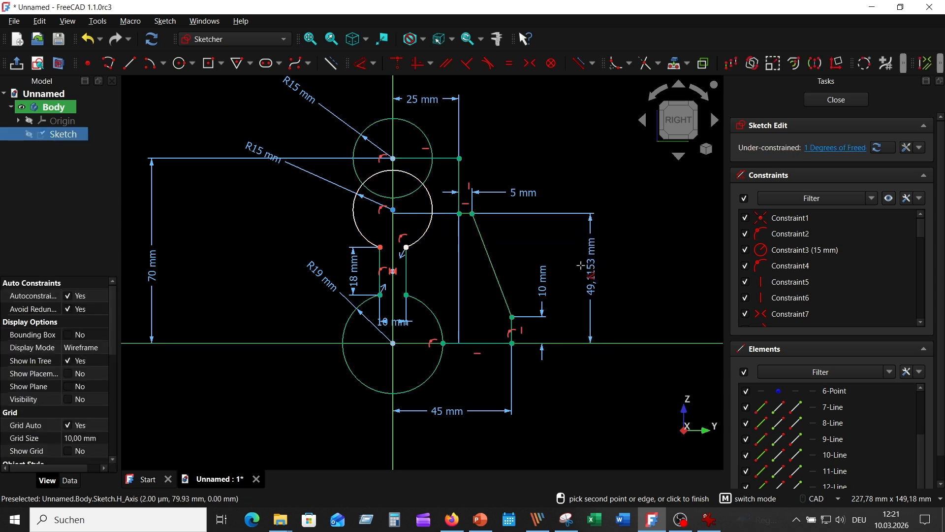
pyautogui.click(586, 275)
pyautogui.write('40')
pyautogui.press('Return')
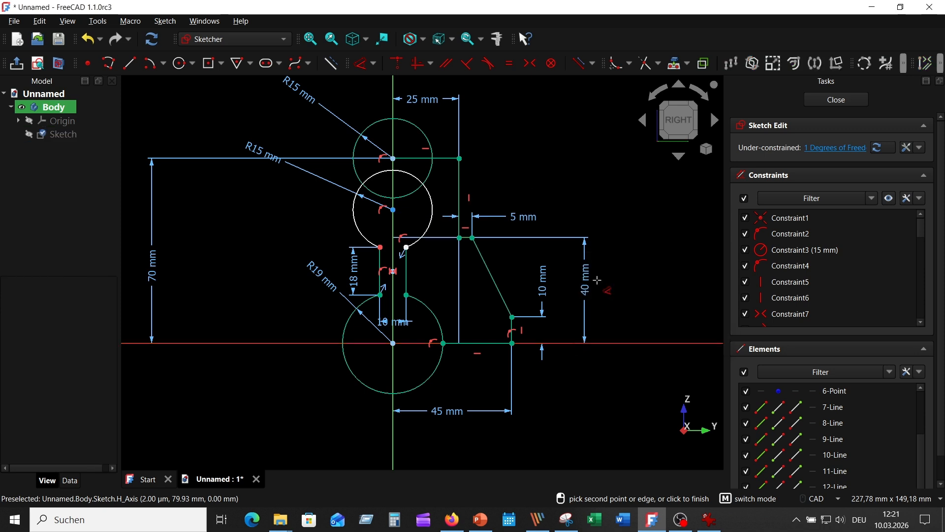
pyautogui.rightClick(579, 138)
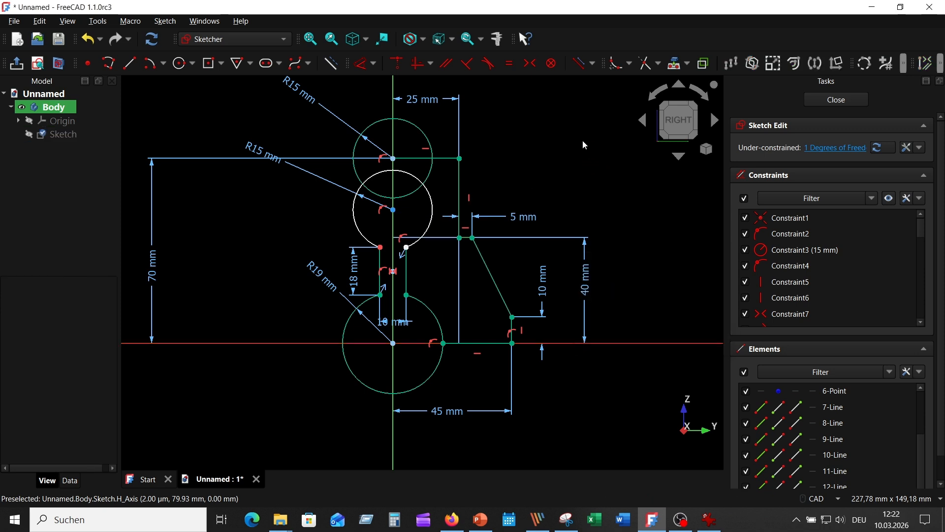
# Step: Hide all sketch constraints and mirror the six outline lines about the vertical axis, keeping the originals
pyautogui.click(890, 199)
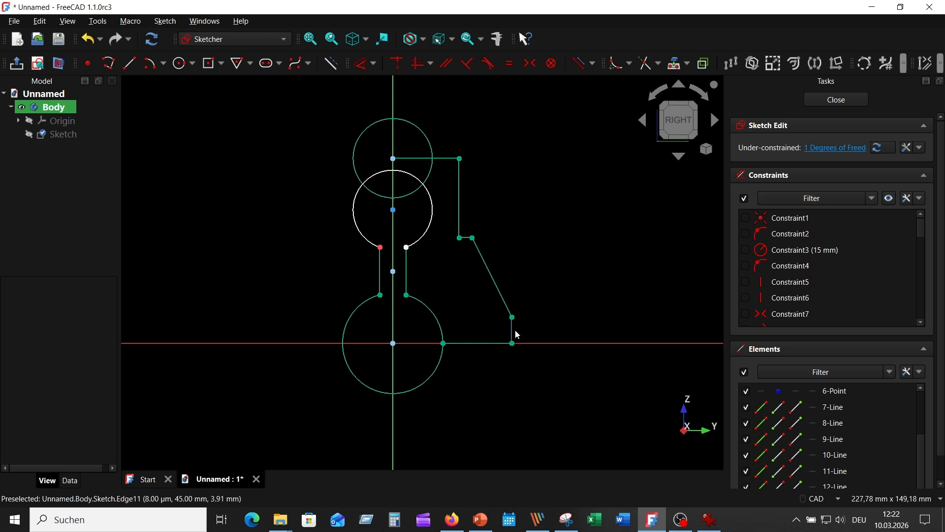
pyautogui.click(498, 343)
pyautogui.click(512, 331)
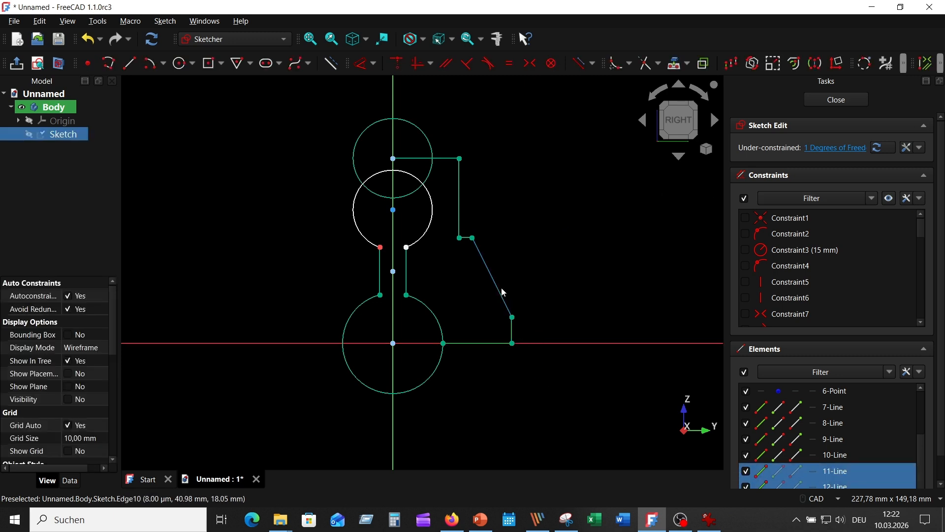
pyautogui.click(500, 291)
pyautogui.click(466, 239)
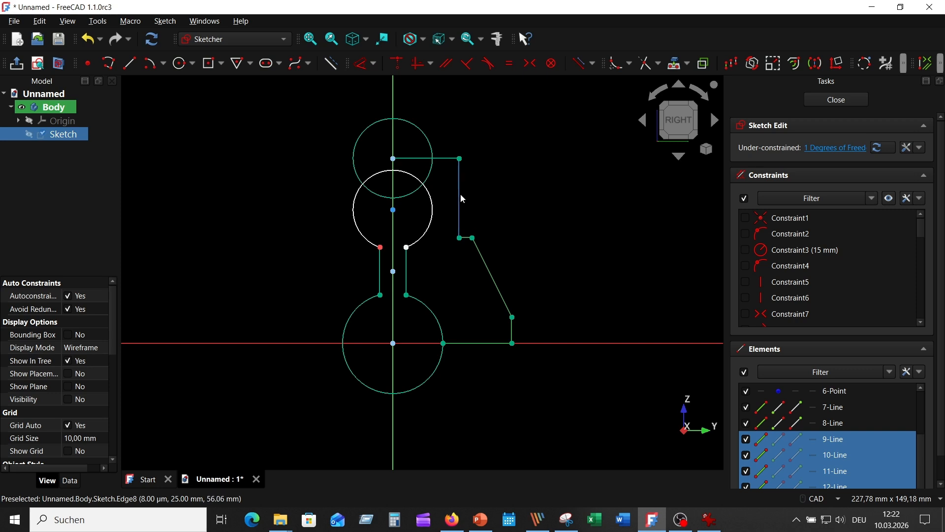
pyautogui.click(459, 193)
pyautogui.click(445, 158)
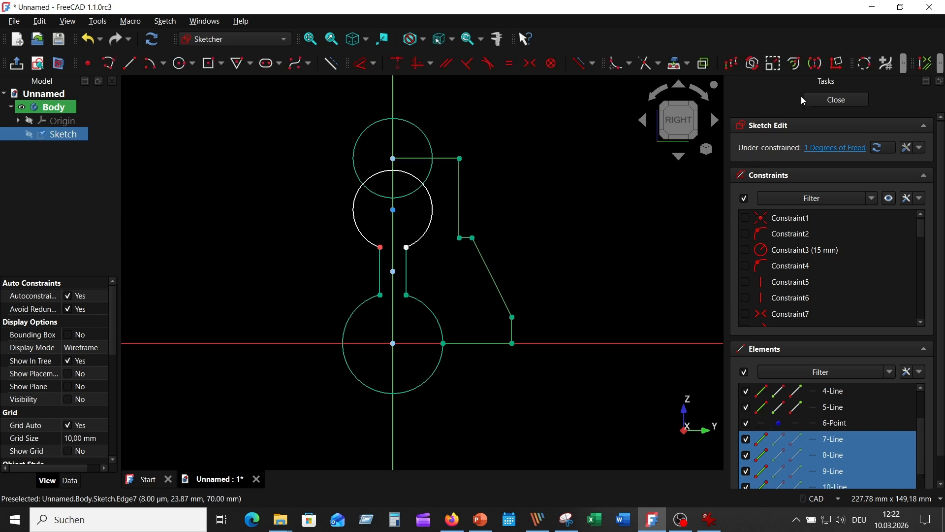
pyautogui.click(815, 63)
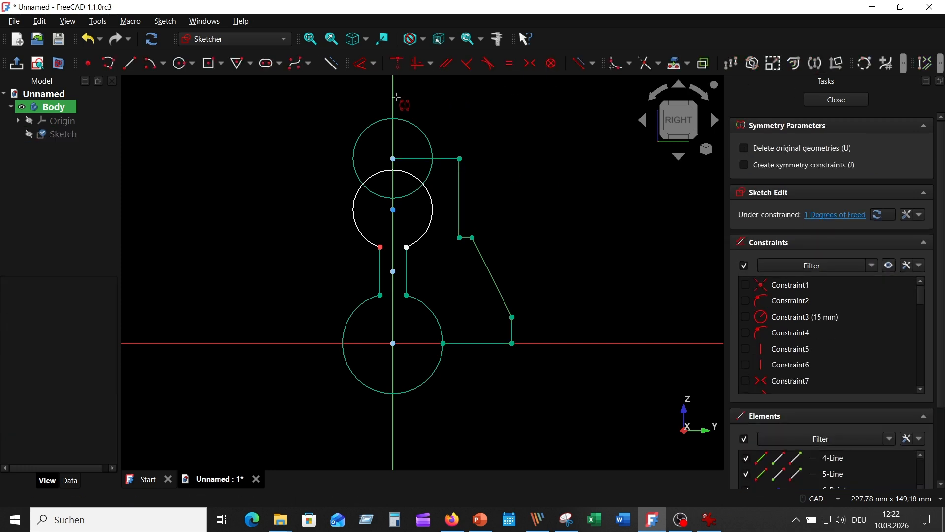
pyautogui.click(393, 98)
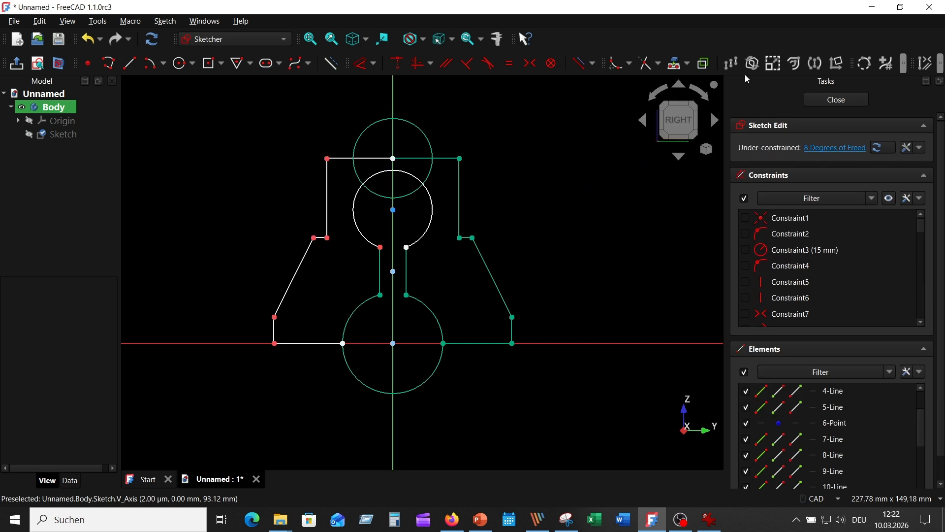
# Step: Trim both upper horizontal edges inside the top circle and the part of that circle lying within the keyhole's upper arc
pyautogui.click(647, 65)
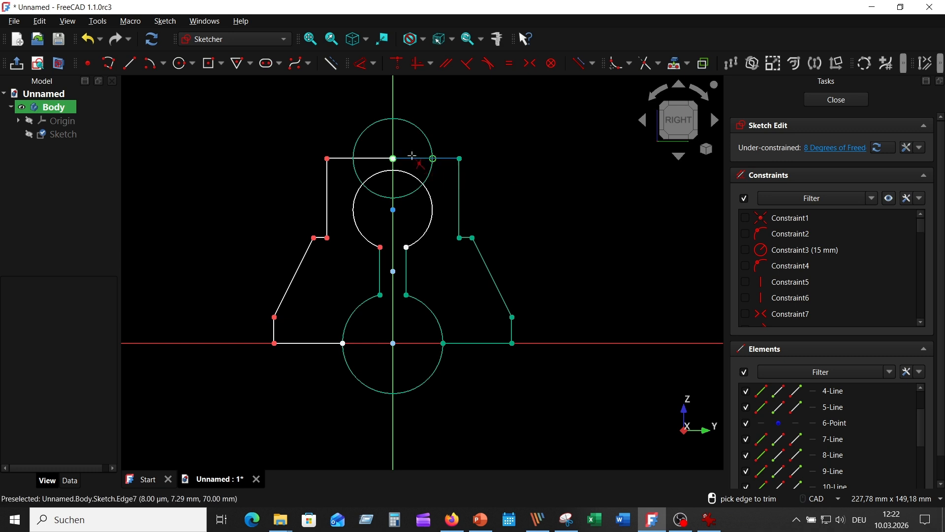
pyautogui.click(414, 158)
pyautogui.click(369, 159)
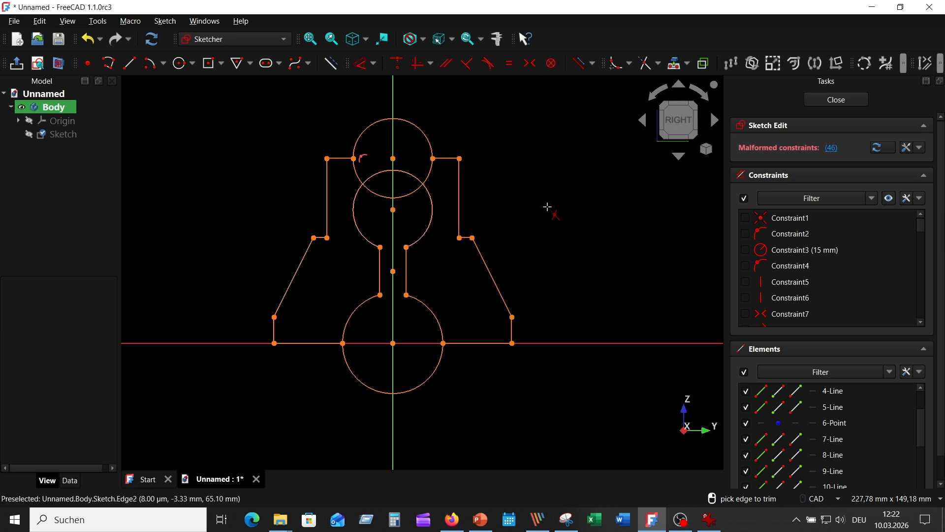
pyautogui.click(407, 196)
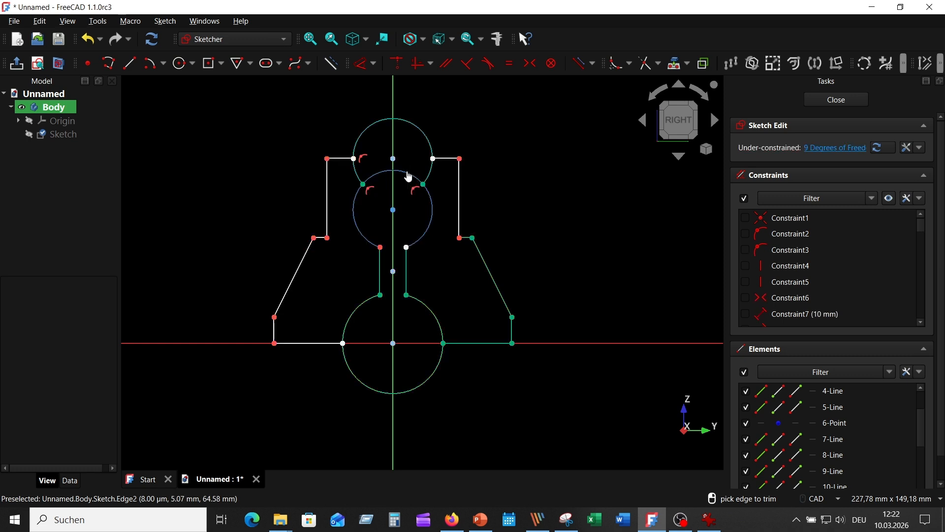
# Step: Undo the mistaken trim of the keyhole's upper arc and trim the top circle's two remaining arcs below the horizontal edges
pyautogui.click(408, 180)
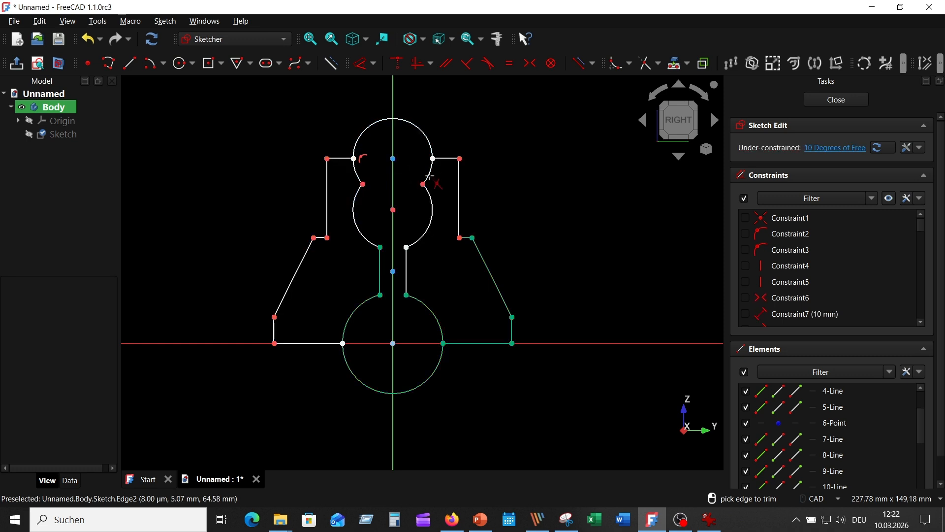
pyautogui.click(86, 39)
pyautogui.click(426, 170)
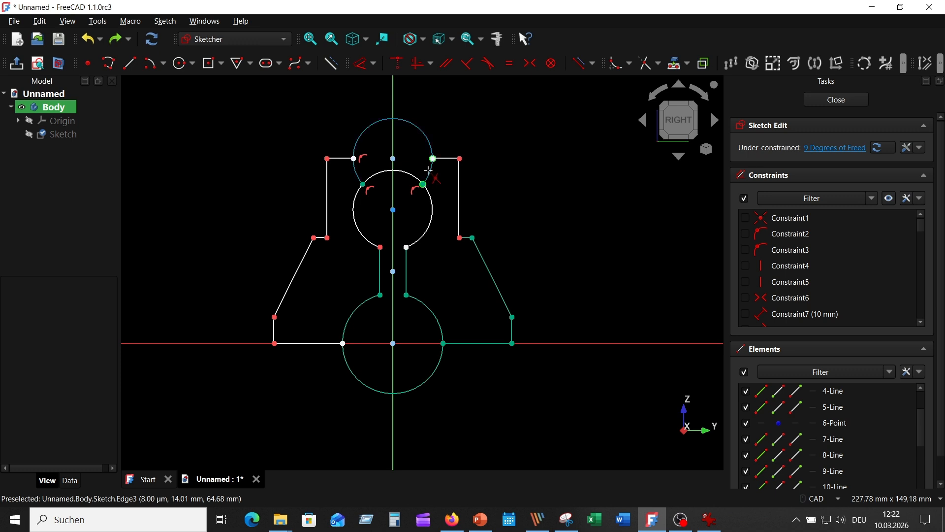
pyautogui.click(359, 177)
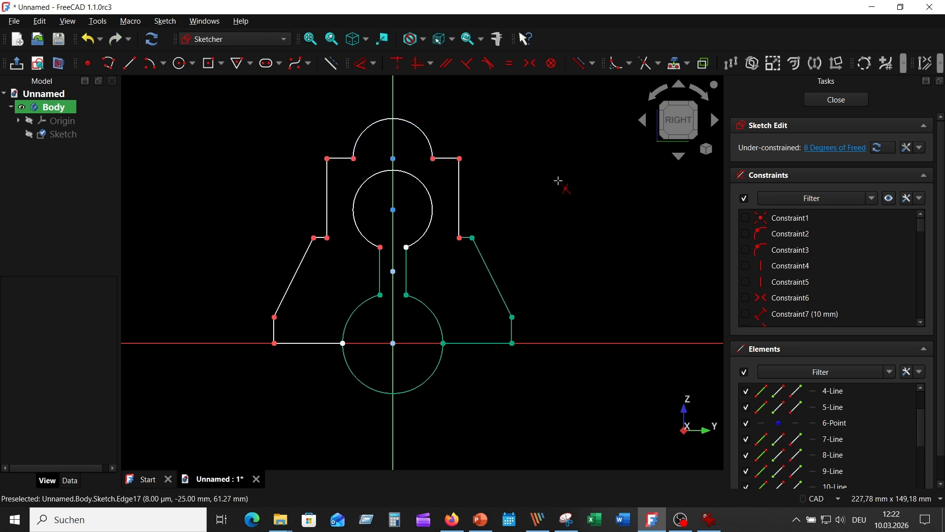
# Step: Constrain the outline's two outer bottom corners symmetric about the vertical axis
pyautogui.click(510, 343)
pyautogui.click(274, 343)
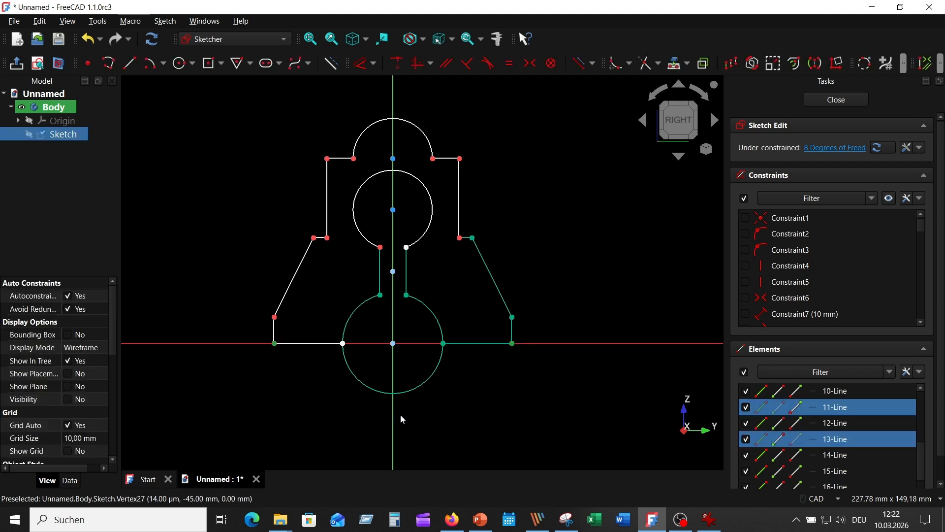
pyautogui.click(394, 420)
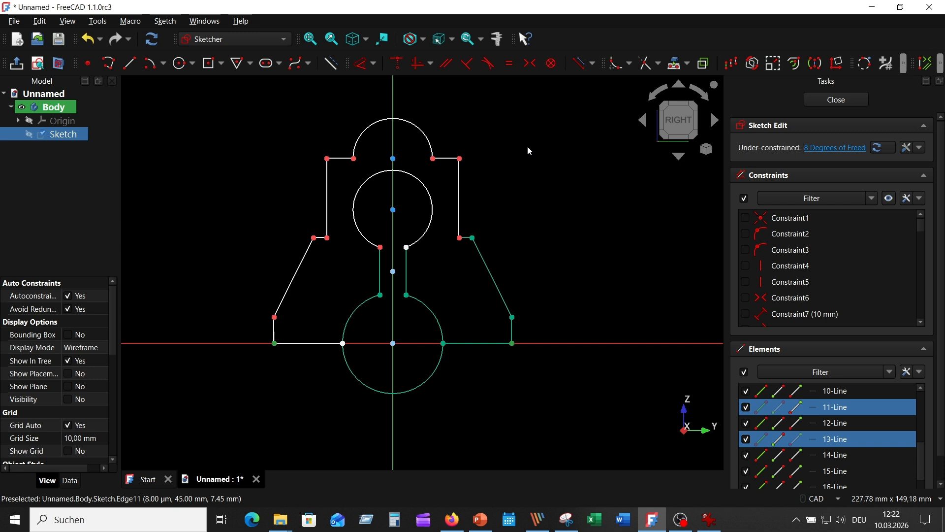
pyautogui.click(529, 63)
# Step: Constrain the outline's two bottom horizontal edges to equal length
pyautogui.click(471, 344)
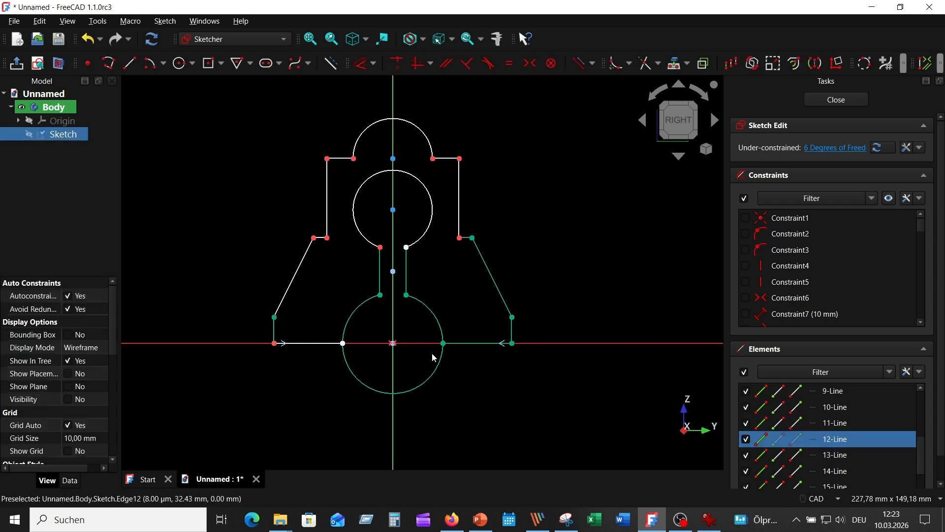
pyautogui.click(323, 343)
pyautogui.click(509, 63)
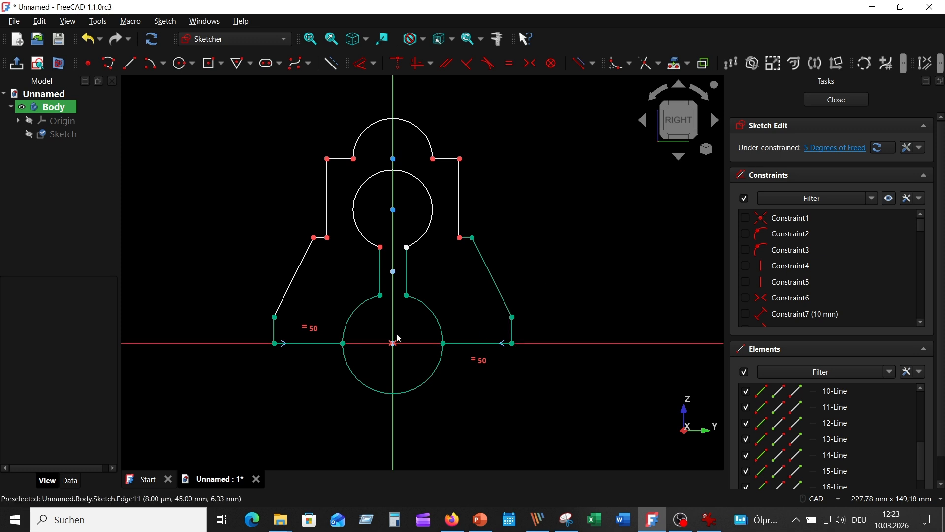
# Step: Try equal-length constraints on the outline's two lowest vertical edges and on its two slanted edges
pyautogui.click(283, 329)
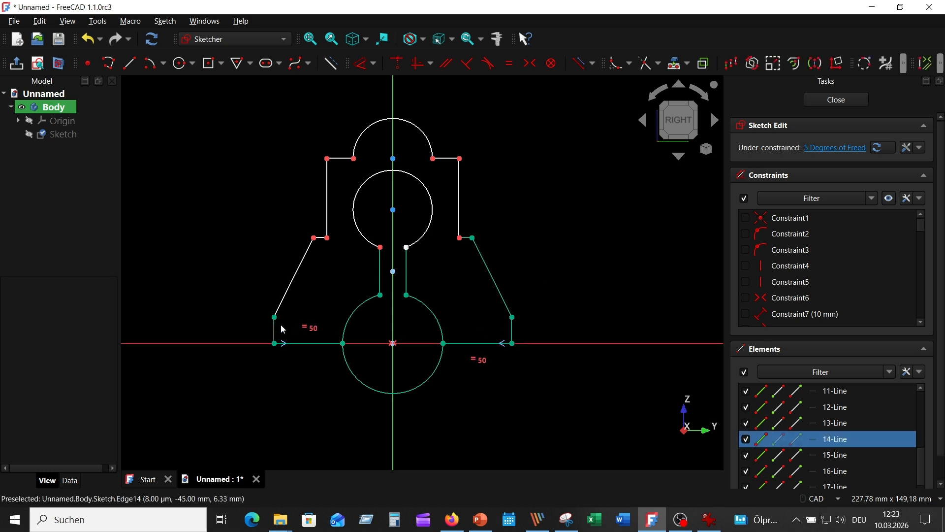
pyautogui.click(511, 329)
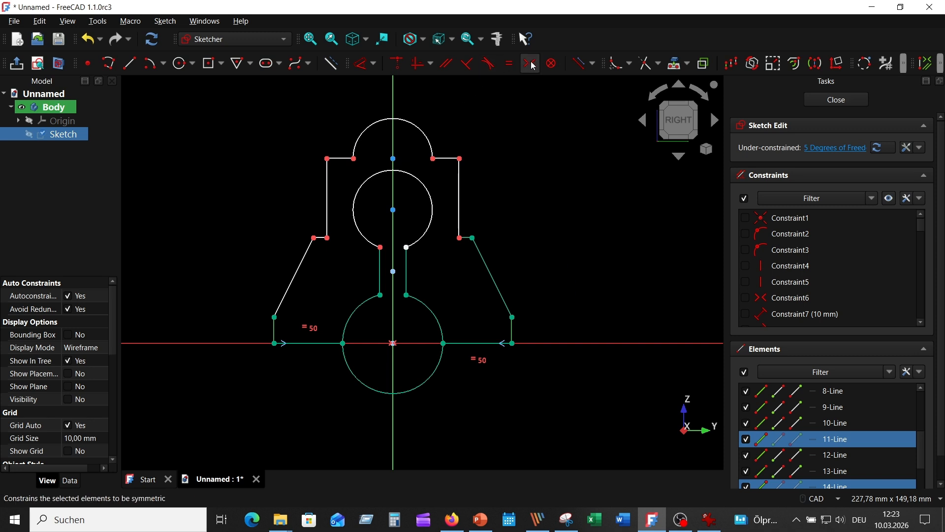
pyautogui.click(514, 65)
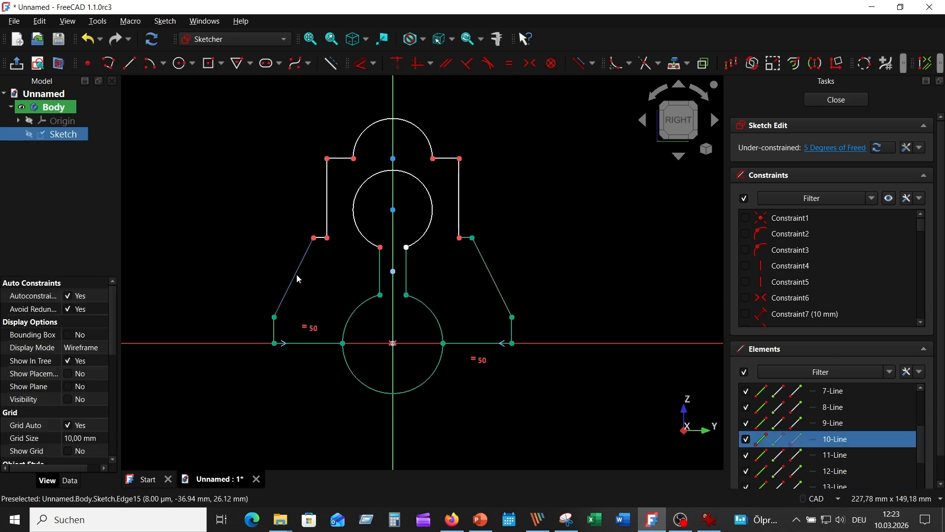
pyautogui.click(509, 63)
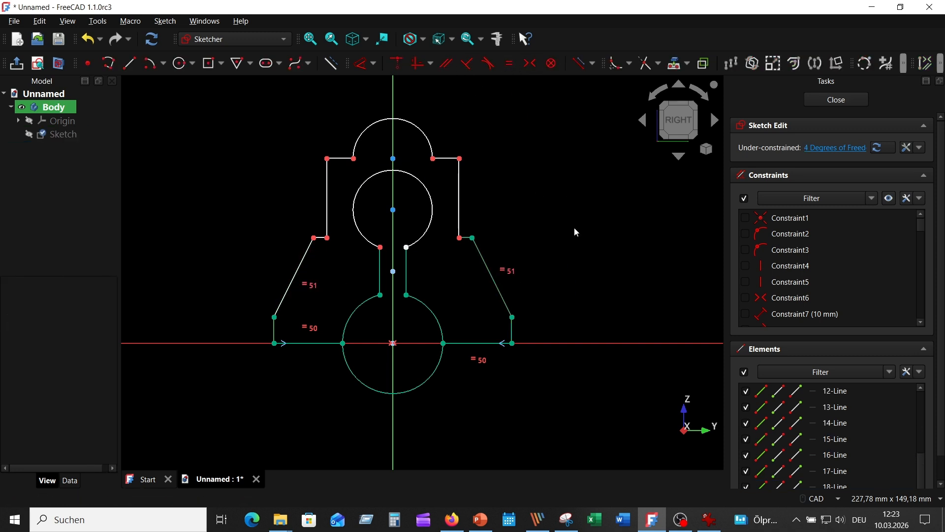
# Step: Constrain the outer ends of the two short ledges symmetric about the vertical axis
pyautogui.click(473, 238)
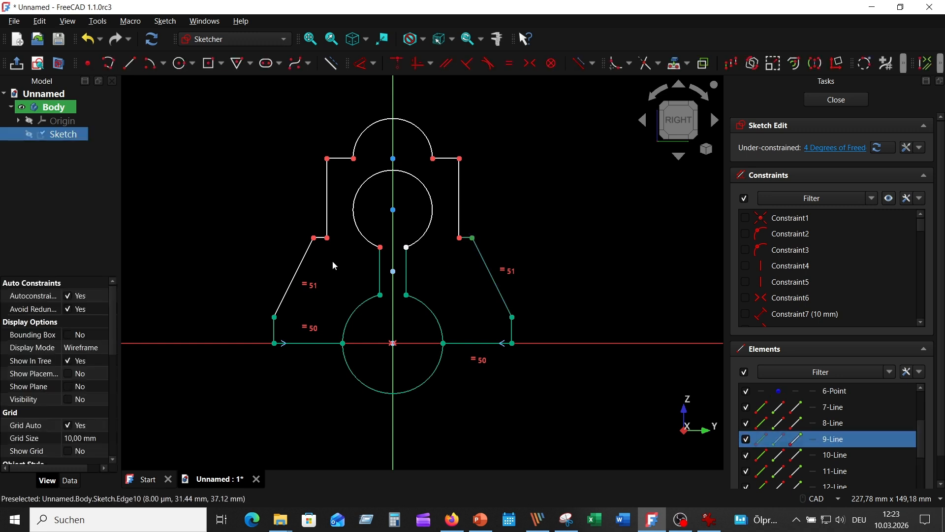
pyautogui.click(314, 238)
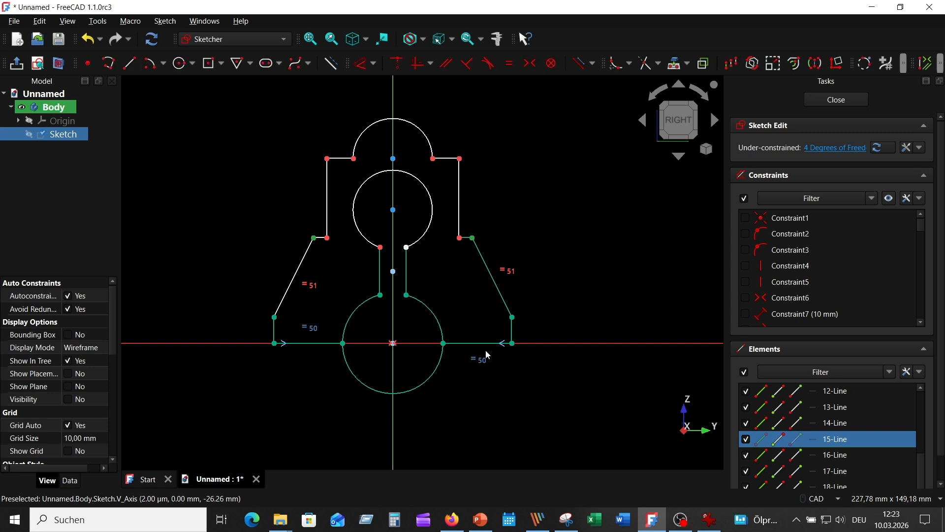
pyautogui.click(530, 63)
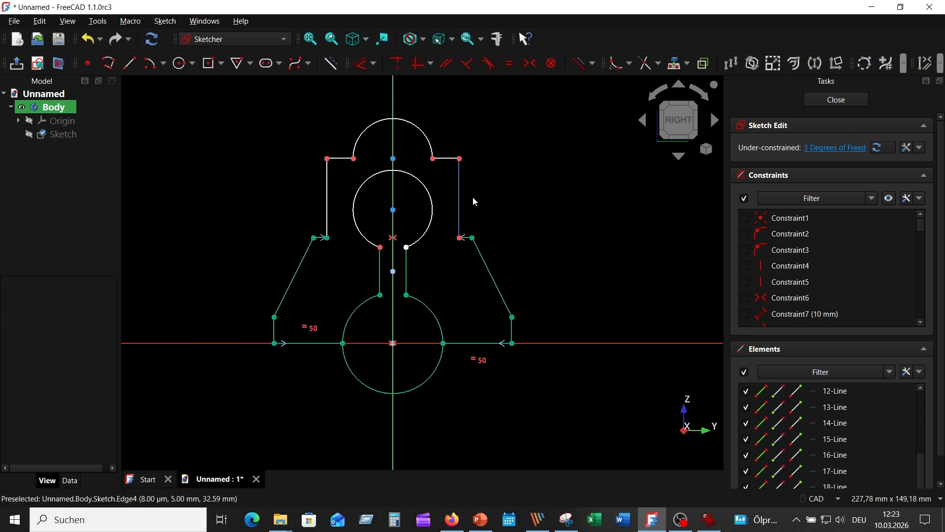
# Step: Try constraining the outline's two upper vertical edges to equal length
pyautogui.click(458, 191)
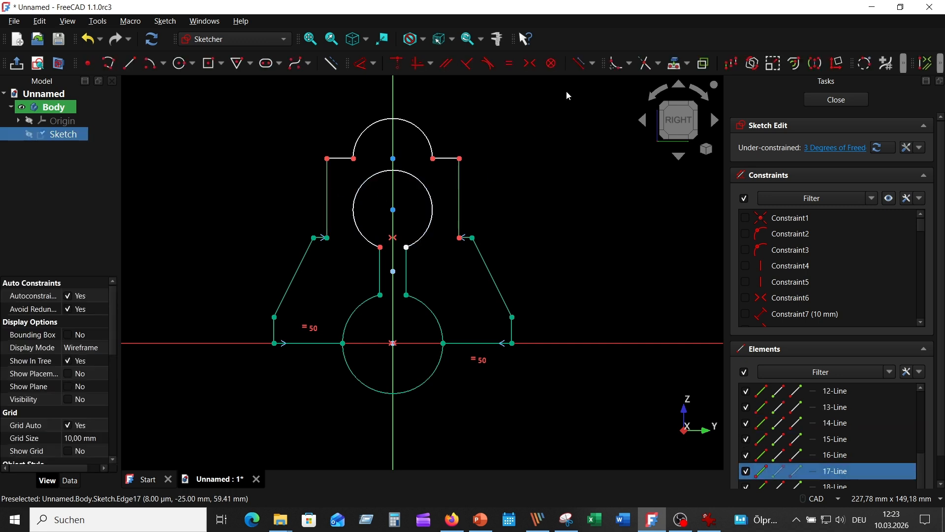
pyautogui.click(509, 63)
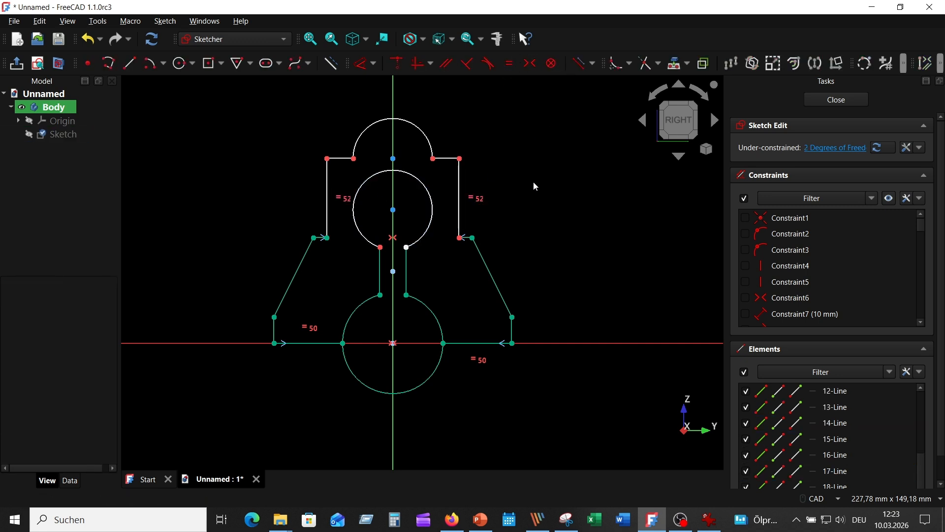
pyautogui.click(335, 159)
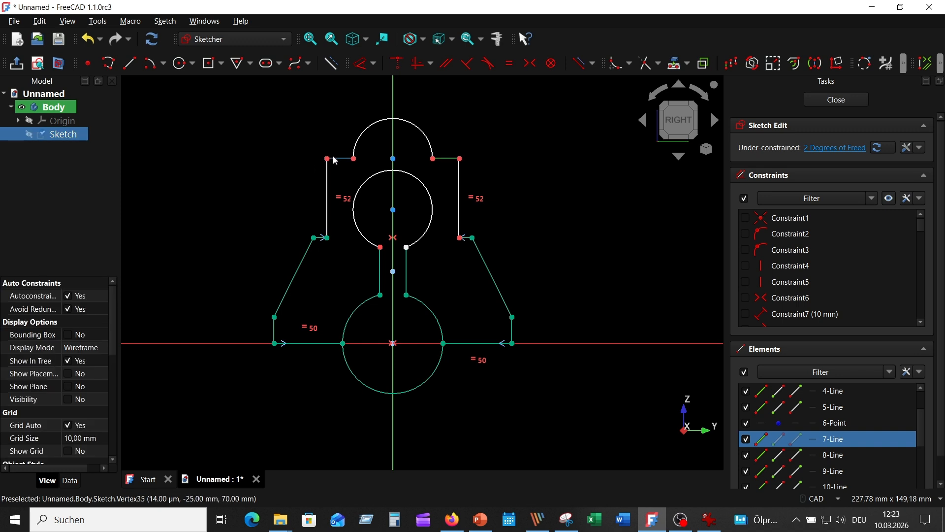
pyautogui.click(562, 161)
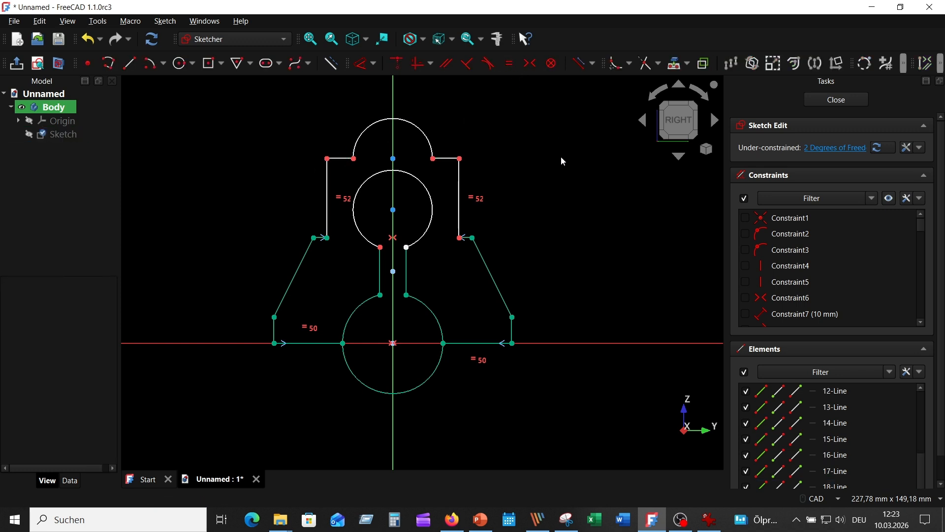
# Step: Constrain the outline's two upper outer corners symmetric about the vertical axis
pyautogui.click(460, 158)
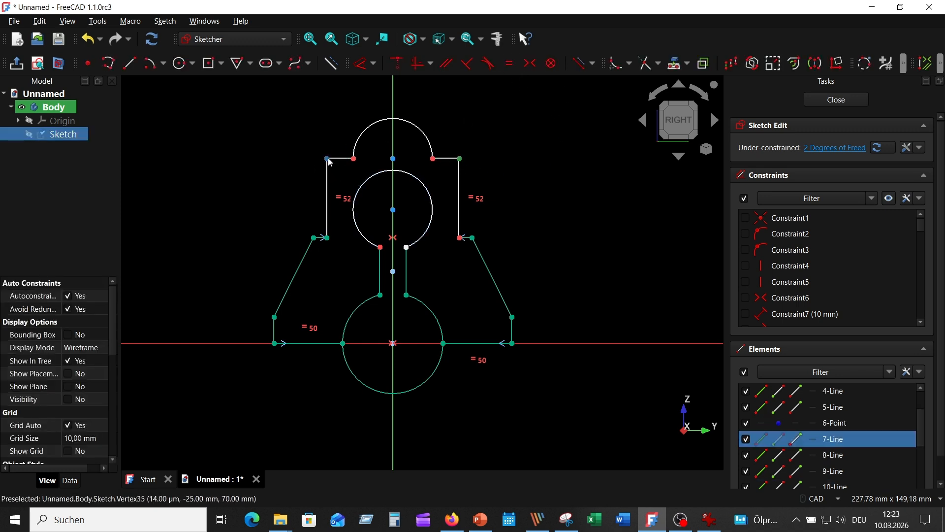
pyautogui.click(328, 159)
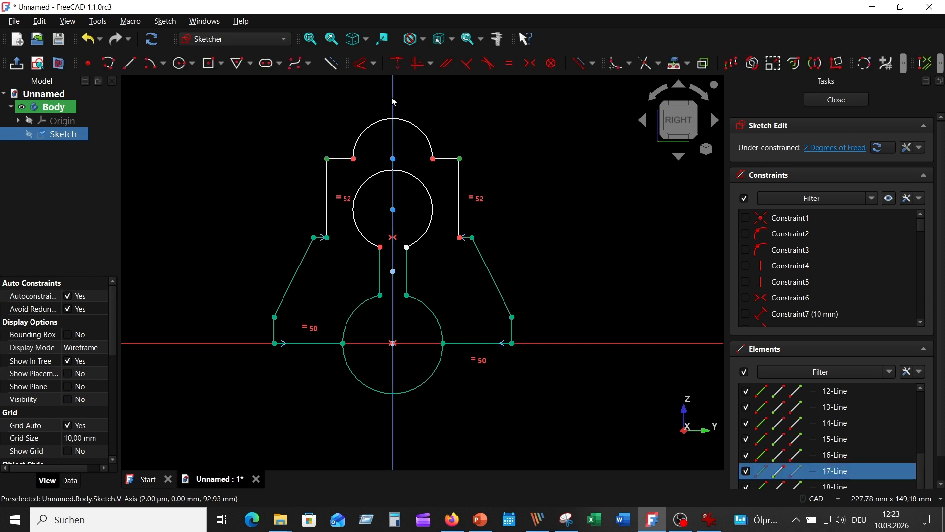
pyautogui.click(529, 63)
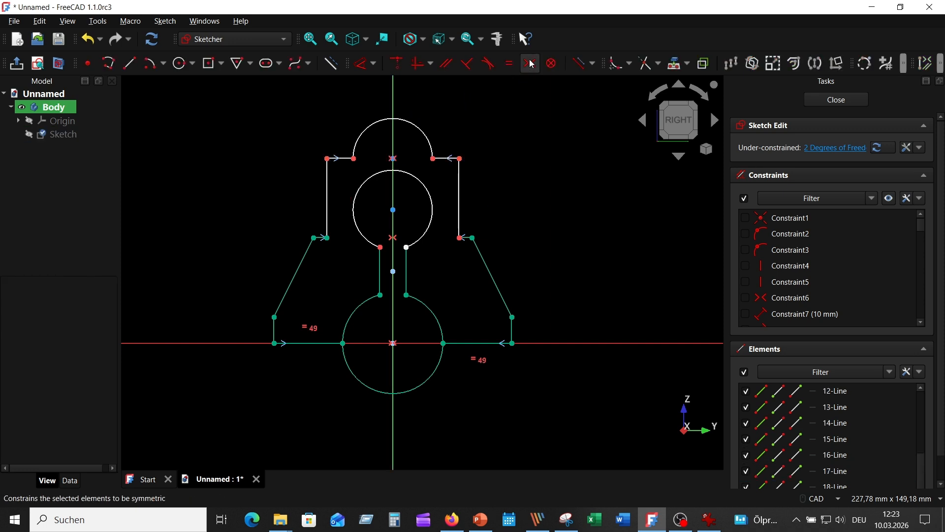
# Step: Constrain the keyhole's upper arc endpoints symmetric about the vertical axis
pyautogui.click(406, 247)
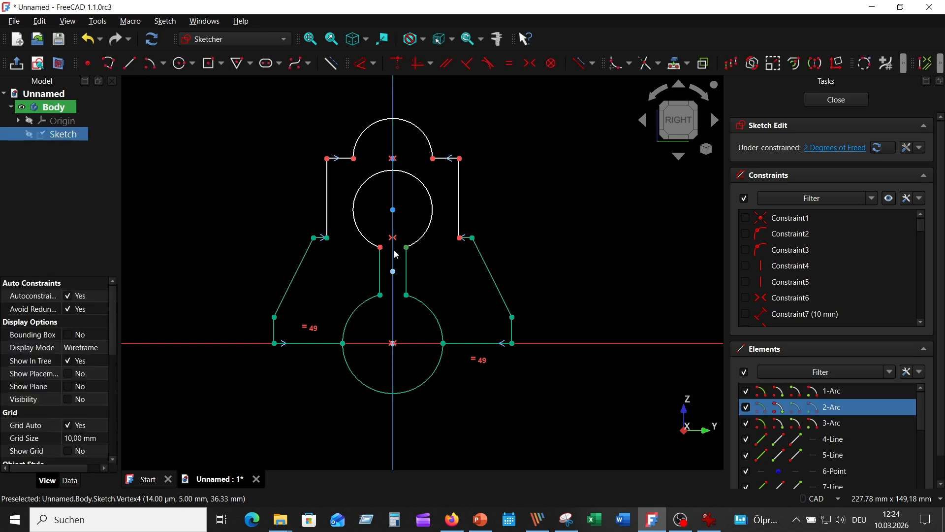
pyautogui.click(408, 312)
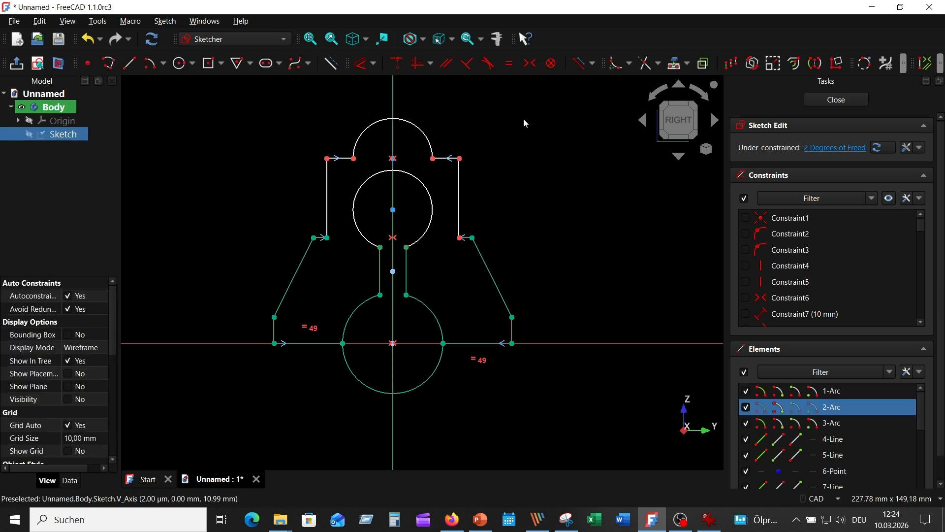
pyautogui.click(537, 66)
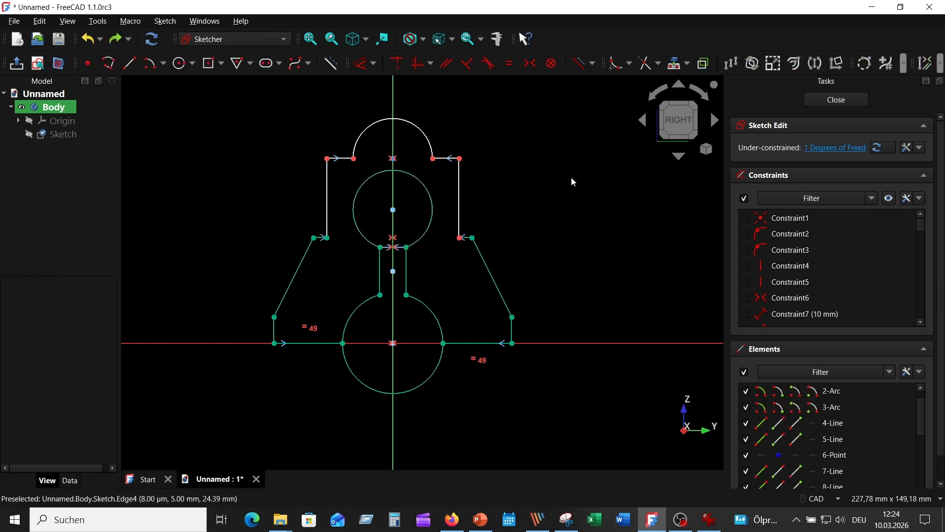
# Step: Delete the construction point in the middle of the keyhole's narrow slot
pyautogui.click(395, 279)
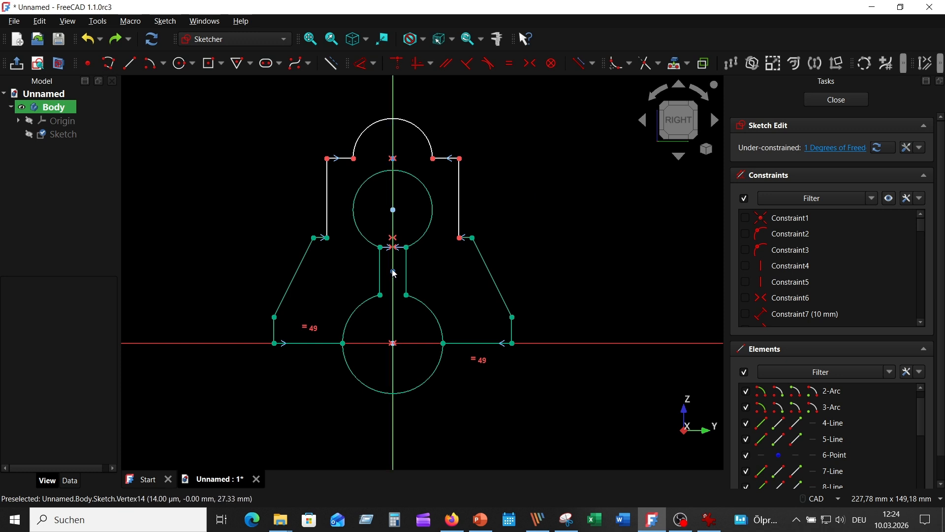
pyautogui.click(392, 272)
pyautogui.press('Delete')
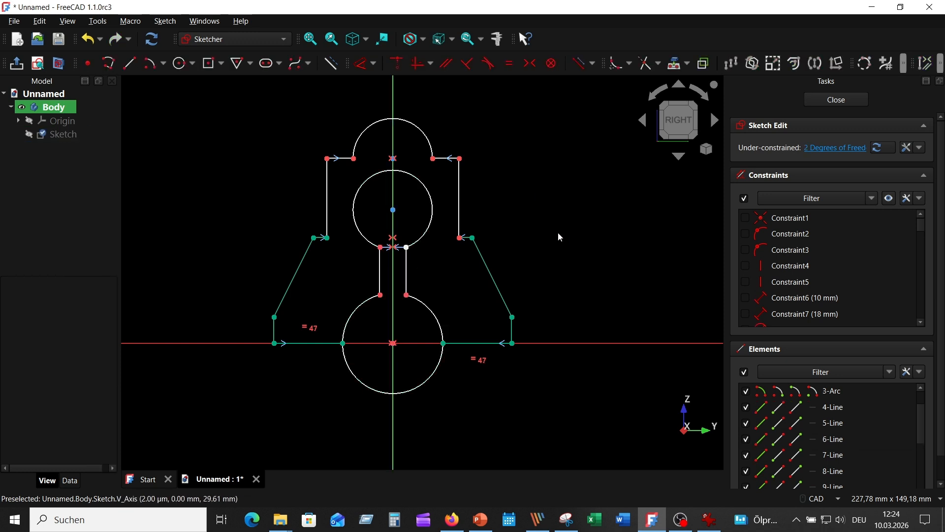
# Step: Constrain the two vertical sides of the keyhole's narrow slot to equal length
pyautogui.scroll(2, 465, 296)
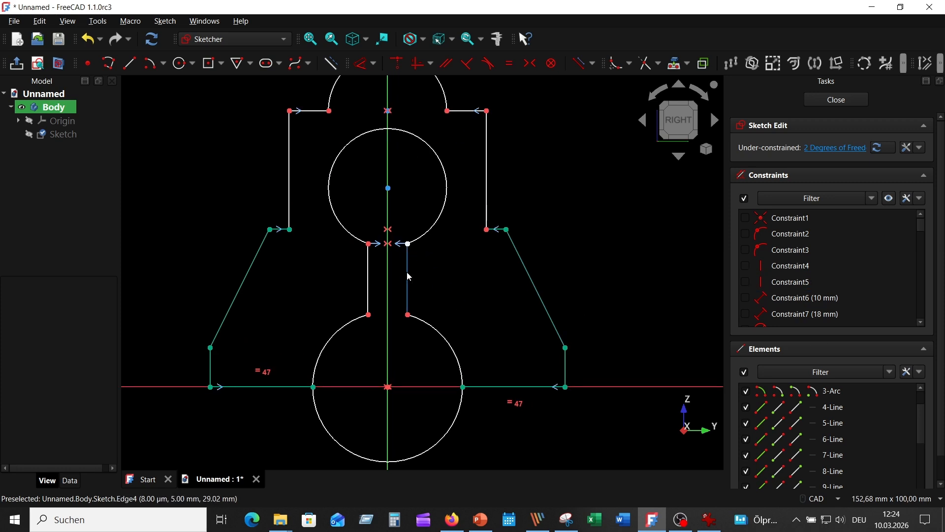
pyautogui.click(369, 276)
pyautogui.click(369, 279)
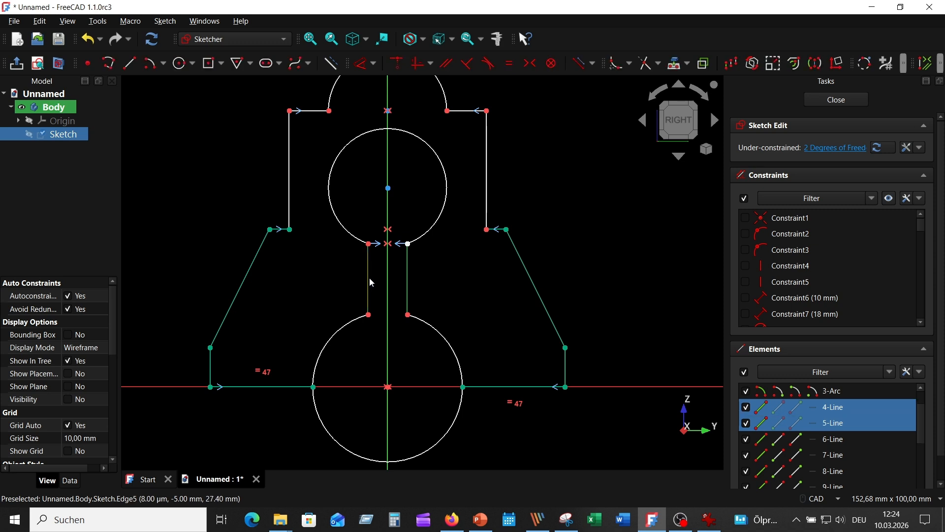
pyautogui.click(511, 63)
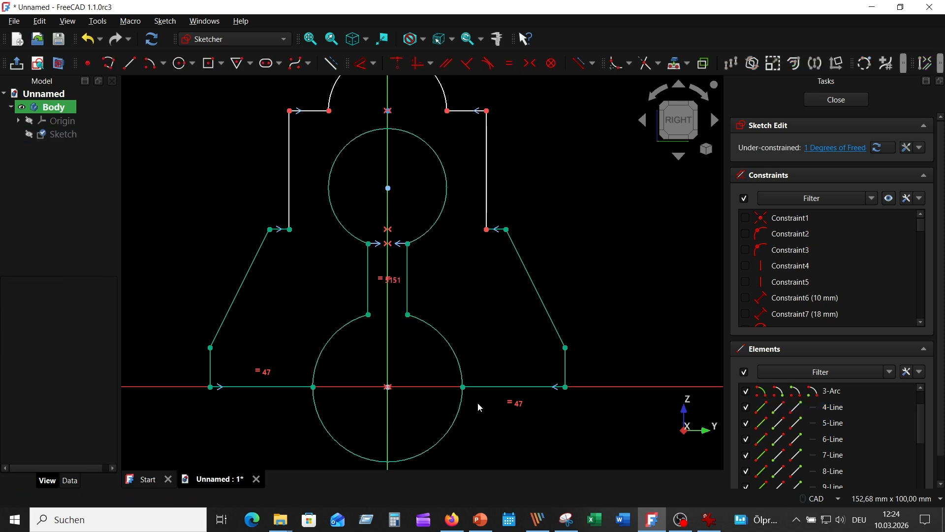
# Step: Trim away the part of the large lower circle that lies below the horizontal axis
pyautogui.moveTo(477, 403)
pyautogui.mouseDown(button='middle')
pyautogui.moveTo(478, 355)
pyautogui.moveTo(463, 346)
pyautogui.mouseUp(button='middle')
pyautogui.click(647, 61)
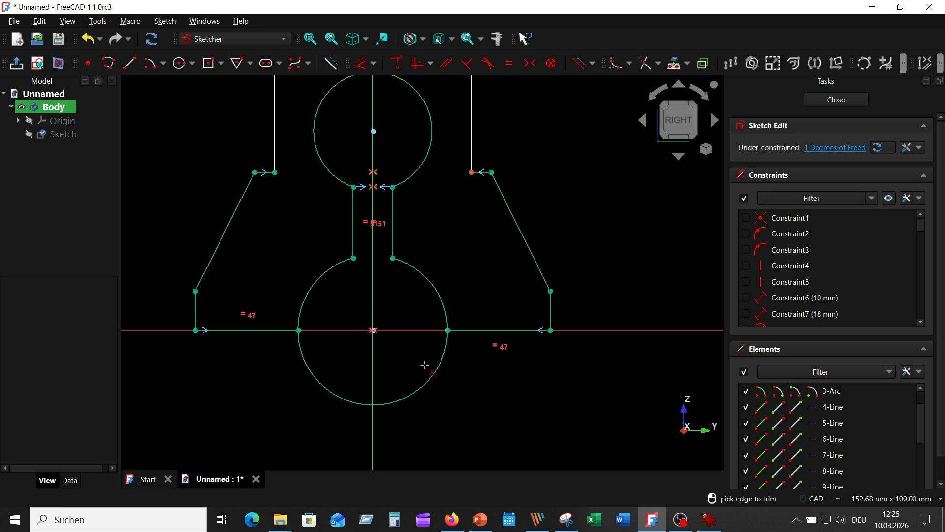
pyautogui.click(434, 380)
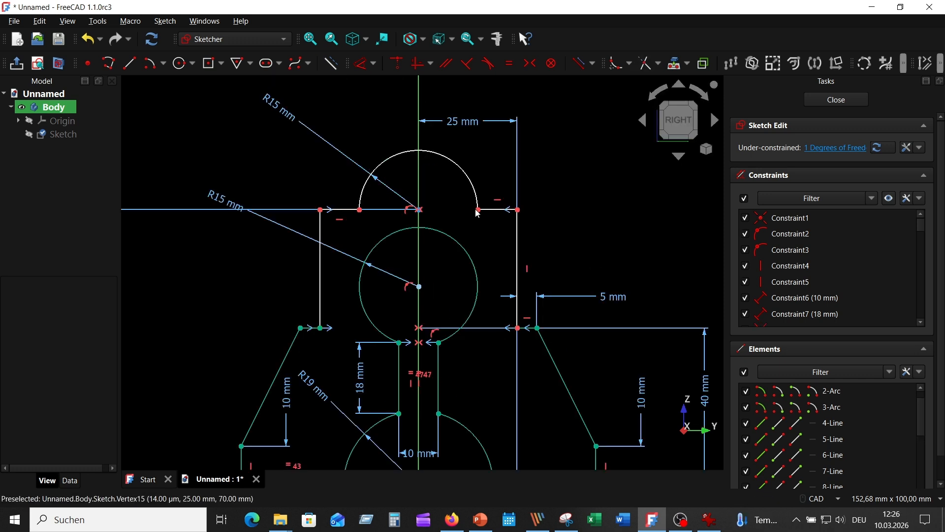
# Step: Try constraining the top arc's two endpoints horizontally, and pull the right shoulder edge slightly upward to test its freedom
pyautogui.click(478, 210)
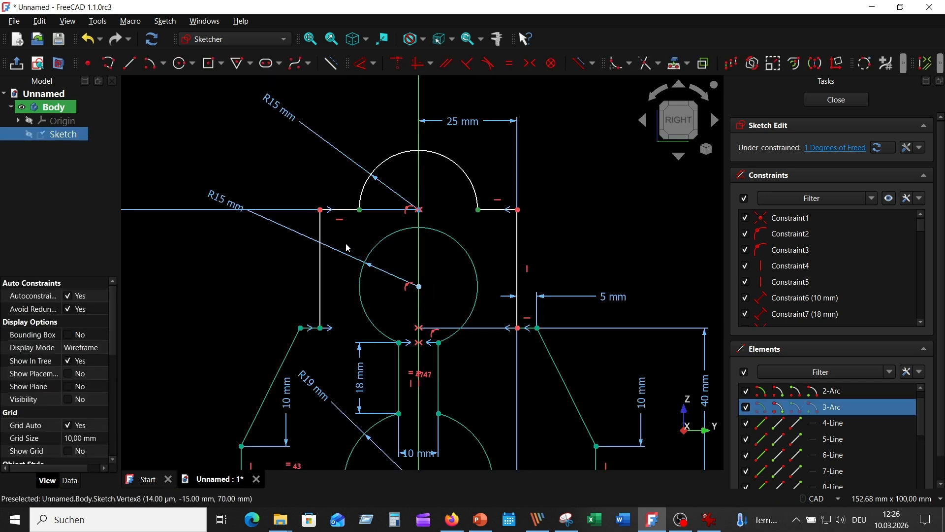
pyautogui.click(421, 63)
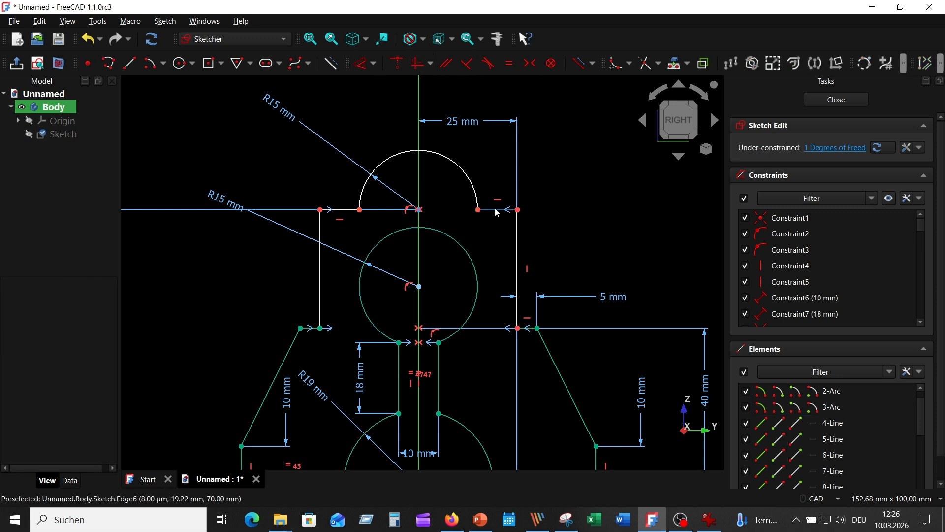
pyautogui.moveTo(495, 208); pyautogui.dragTo(498, 200)
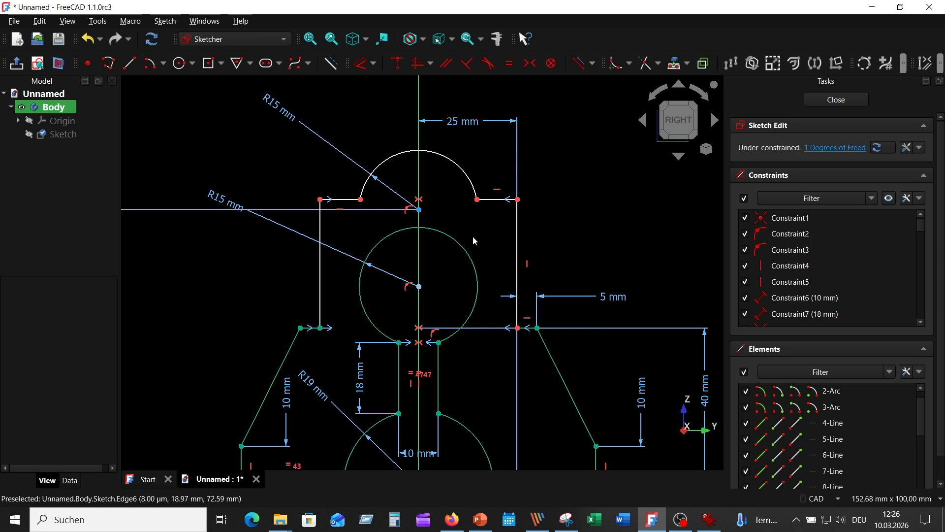
# Step: Constrain the top arc's left endpoint horizontally level with the arc's centre
pyautogui.click(360, 199)
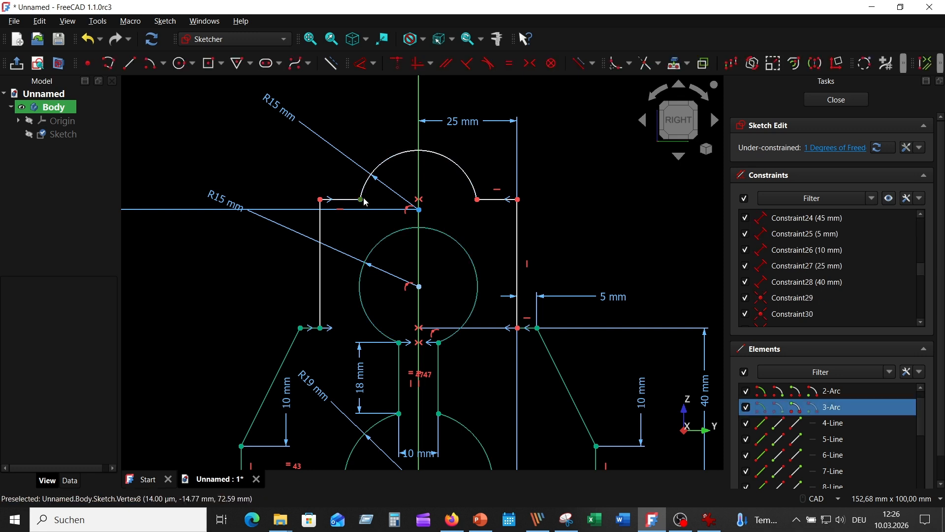
pyautogui.click(420, 210)
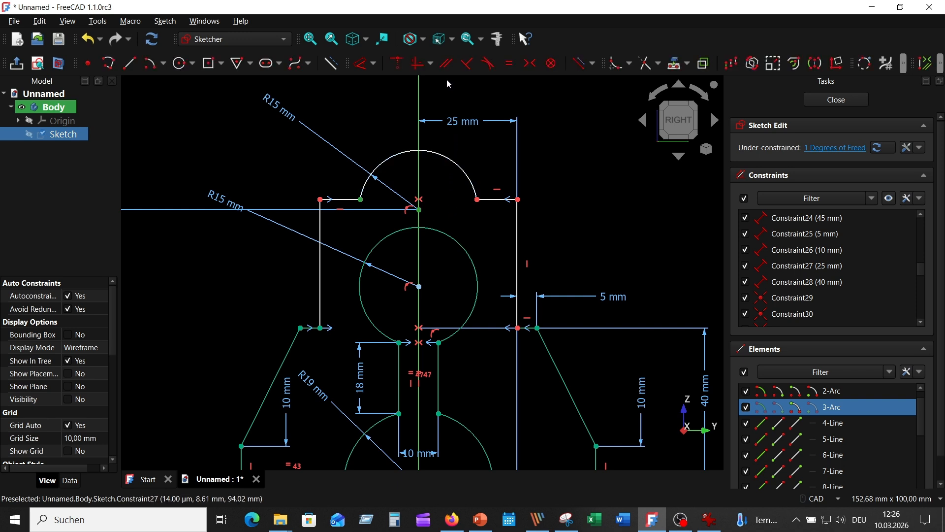
pyautogui.click(419, 63)
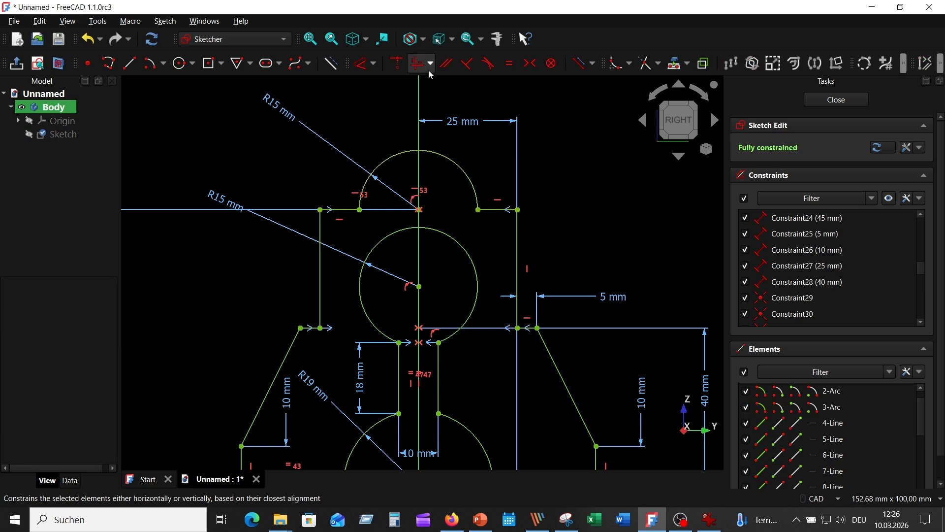
# Step: Hide all constraints of the profile sketch and finish editing it
pyautogui.scroll(-1, 623, 192)
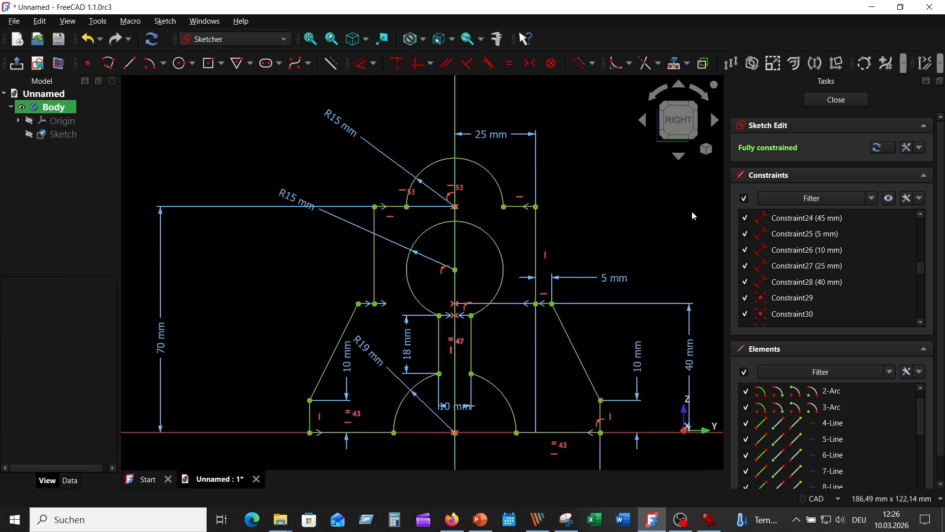
pyautogui.click(889, 198)
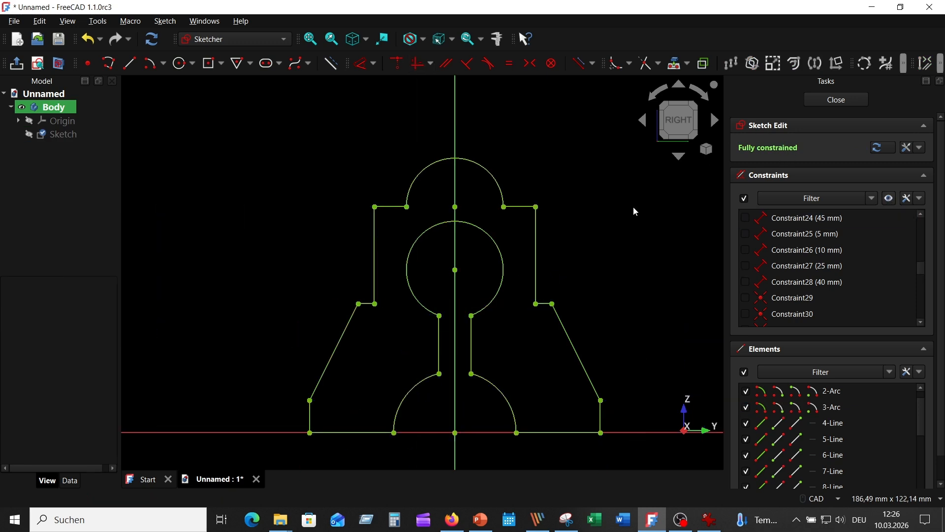
pyautogui.click(836, 100)
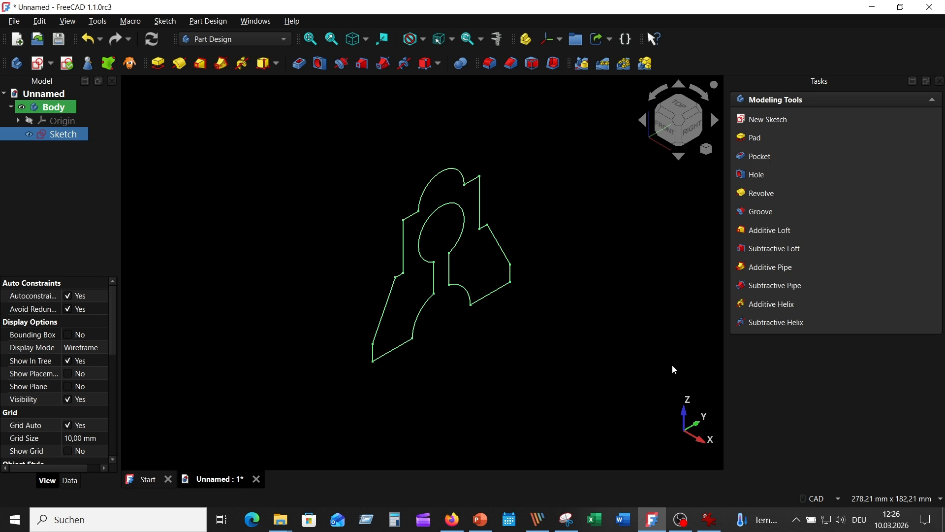
# Step: Look up the bracket's depth in Picture_06.png and pad the profile sketch symmetrically to 50 mm
pyautogui.click(709, 520)
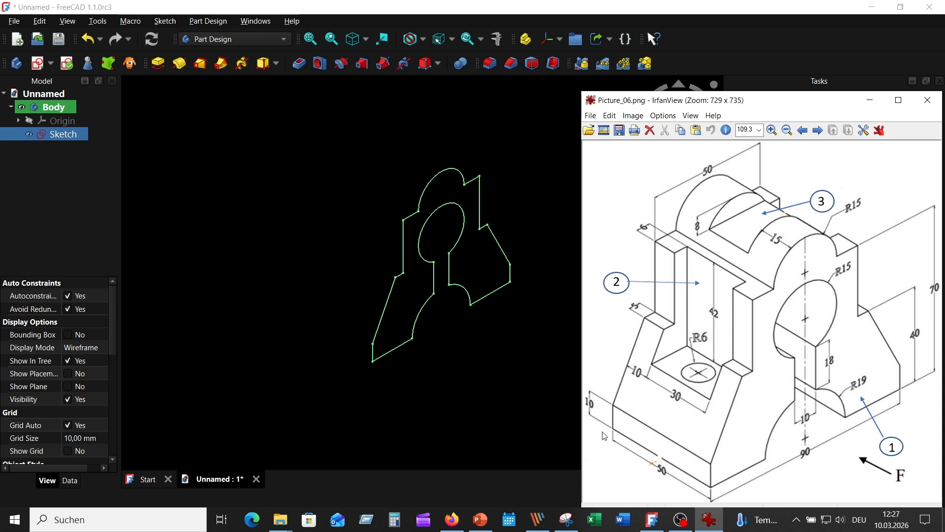
pyautogui.click(249, 152)
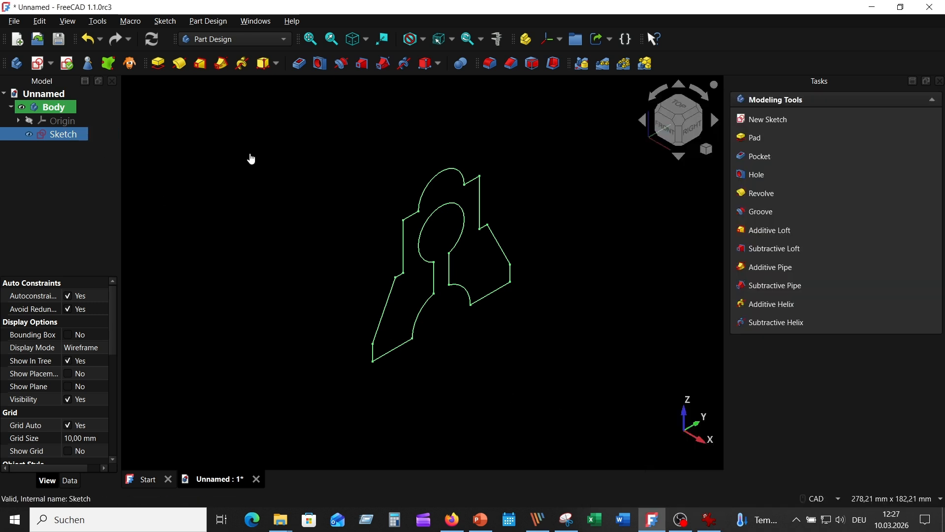
pyautogui.click(67, 136)
pyautogui.click(157, 64)
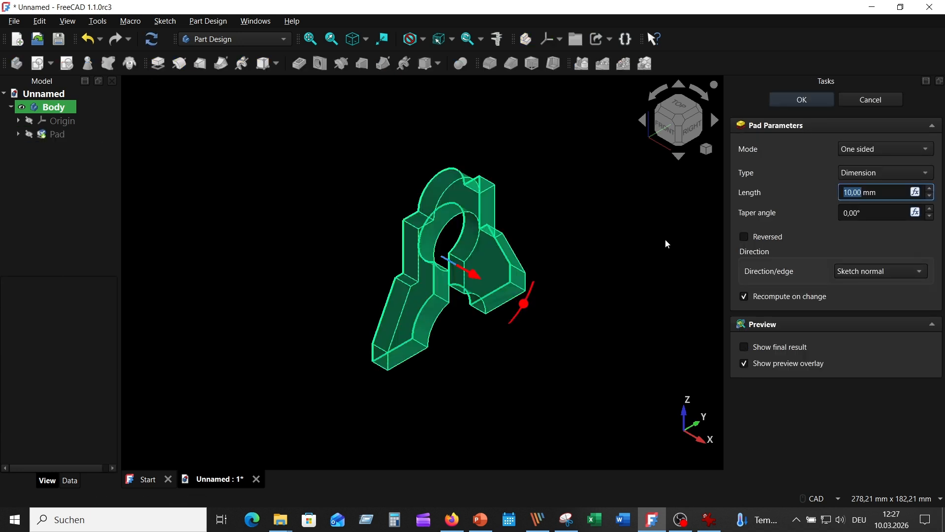
pyautogui.click(924, 150)
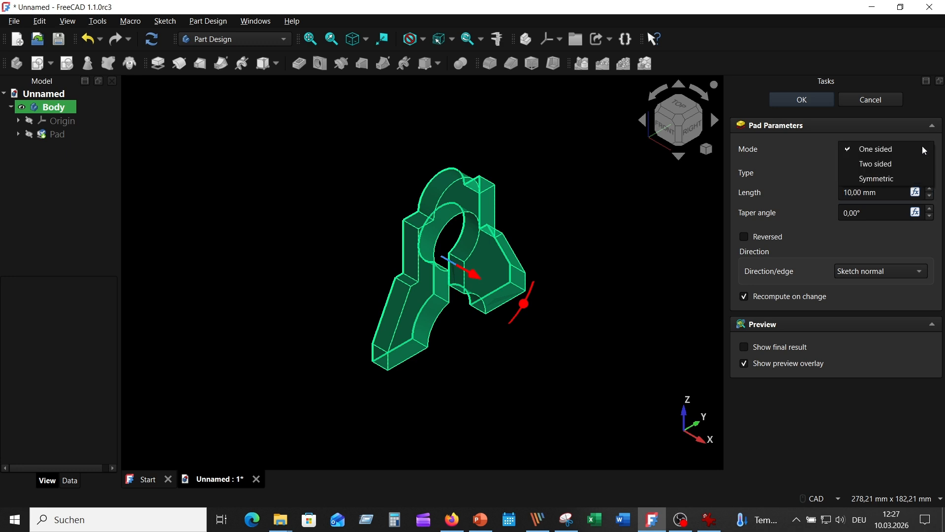
pyautogui.click(860, 180)
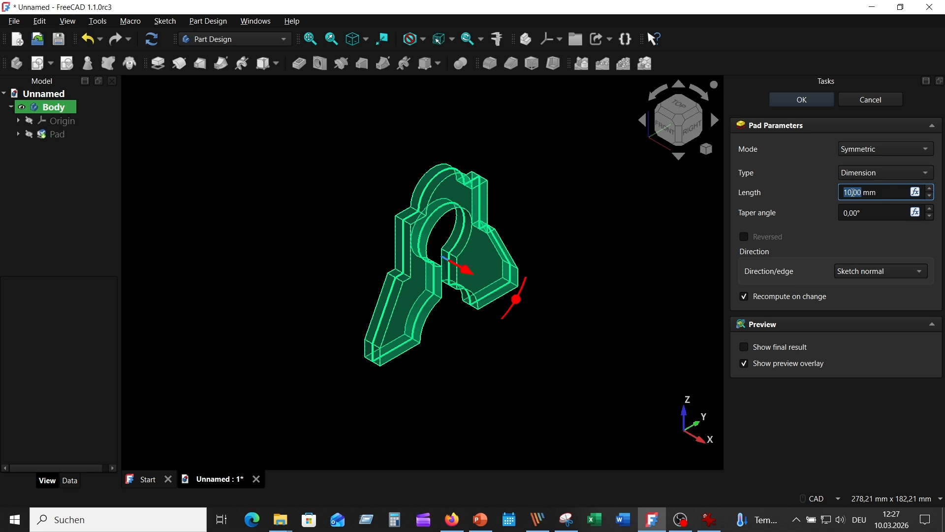
pyautogui.moveTo(848, 190); pyautogui.dragTo(832, 193)
pyautogui.click(810, 96)
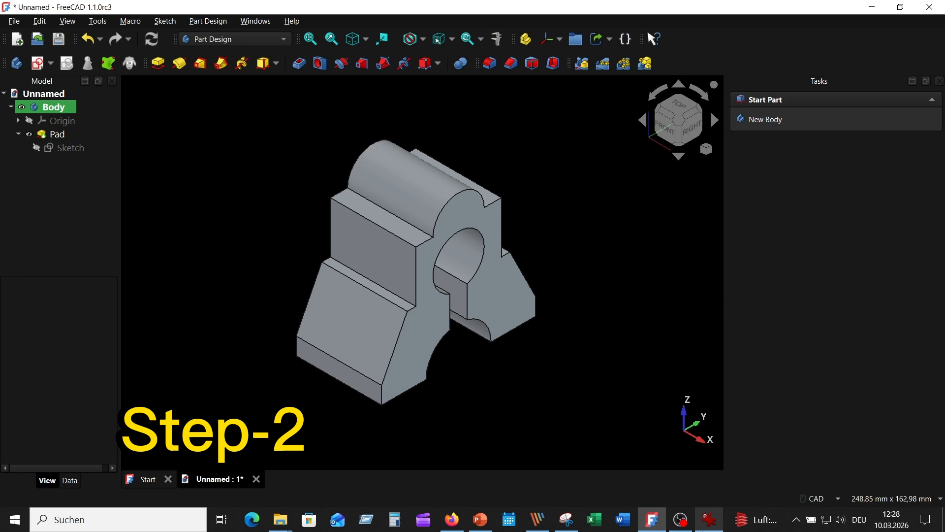
# Step: Consult Picture_06.png for feature 2 and start a sketch on the pad's flat upper shoulder face beside the rounded top
pyautogui.click(709, 519)
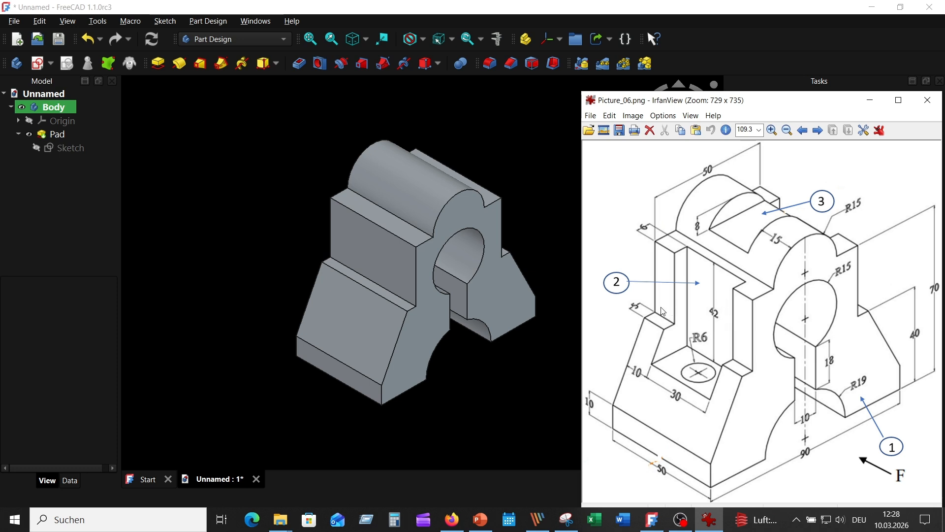
pyautogui.click(507, 153)
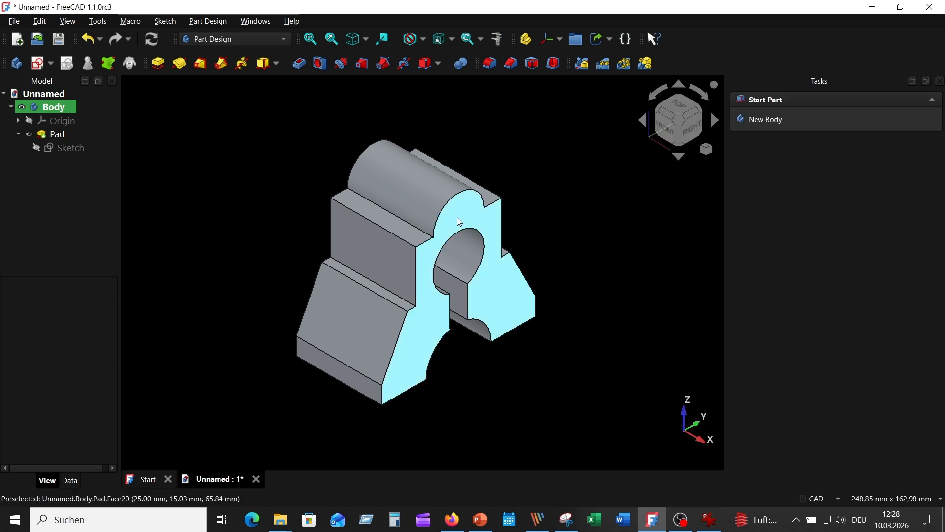
pyautogui.click(386, 220)
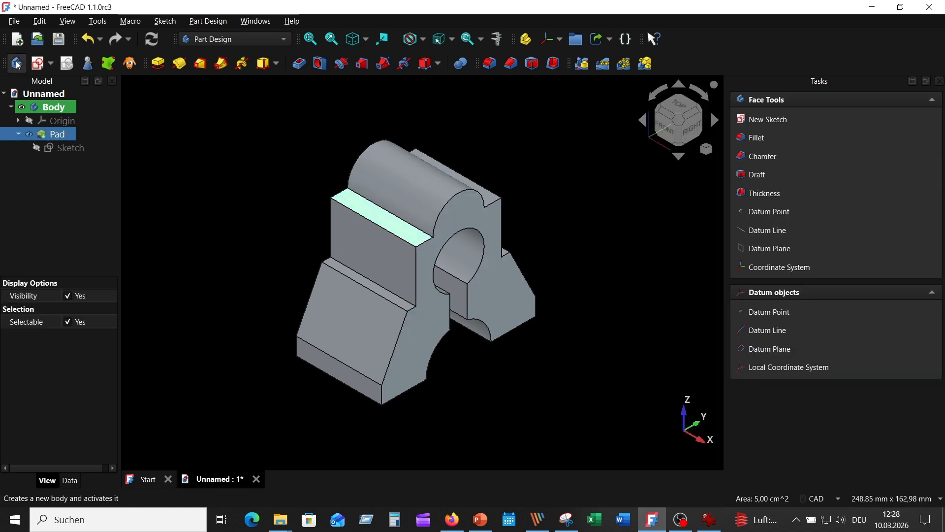
pyautogui.click(39, 70)
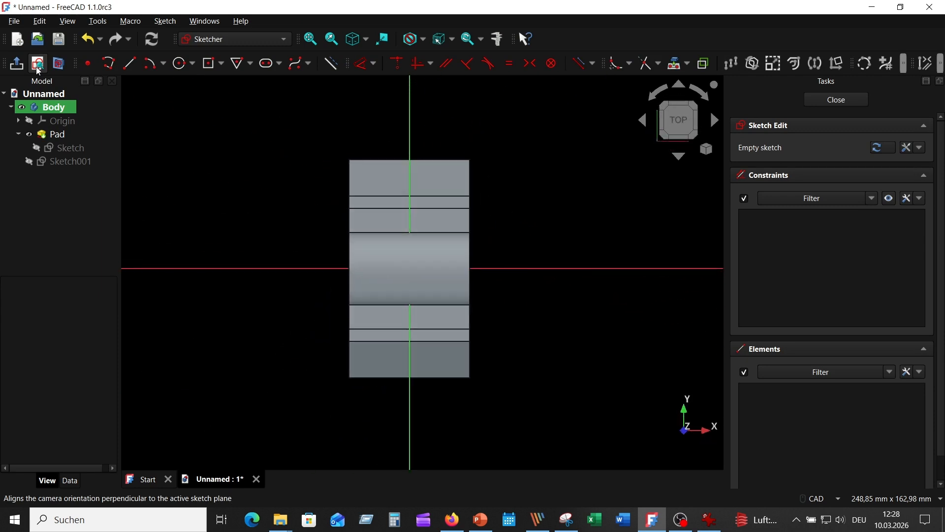
# Step: Project the outer long edge of the upper shoulder face into the sketch as external geometry
pyautogui.scroll(1, 525, 346)
pyautogui.moveTo(522, 270); pyautogui.dragTo(541, 195, button='middle')
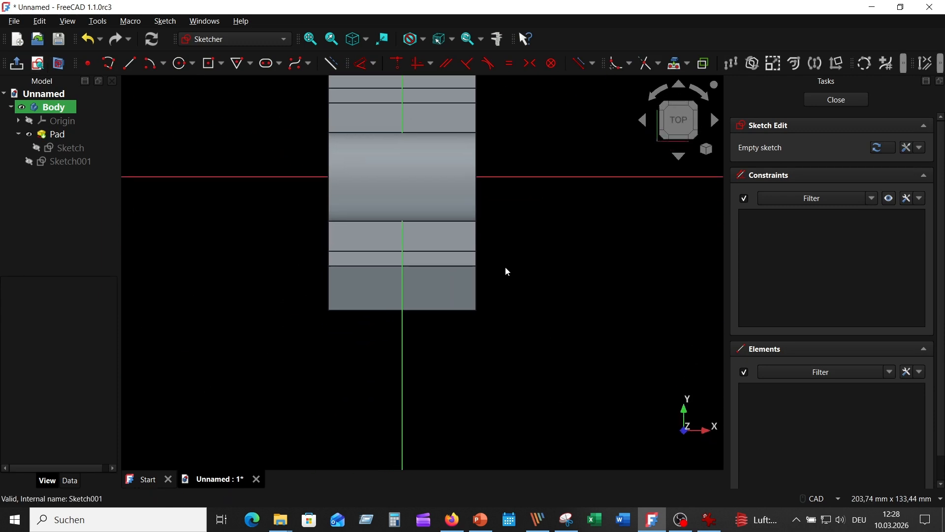
pyautogui.click(678, 64)
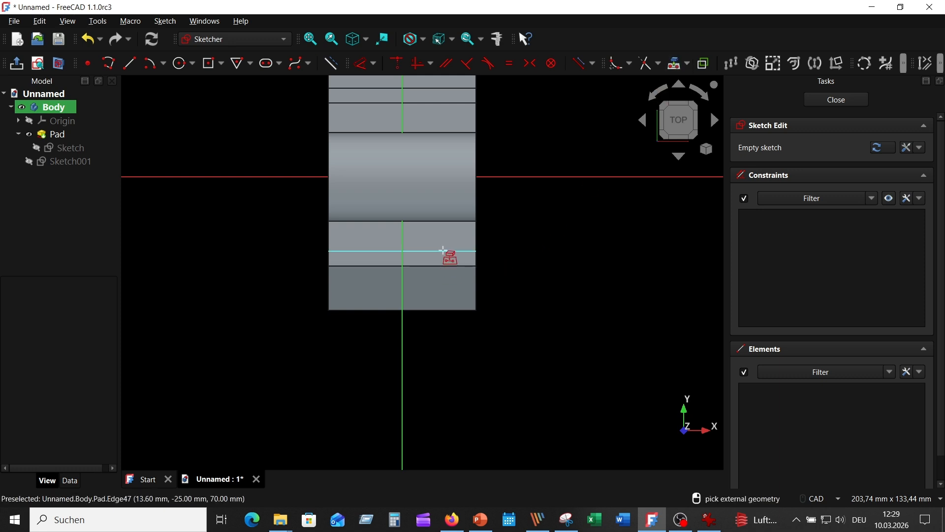
pyautogui.click(444, 251)
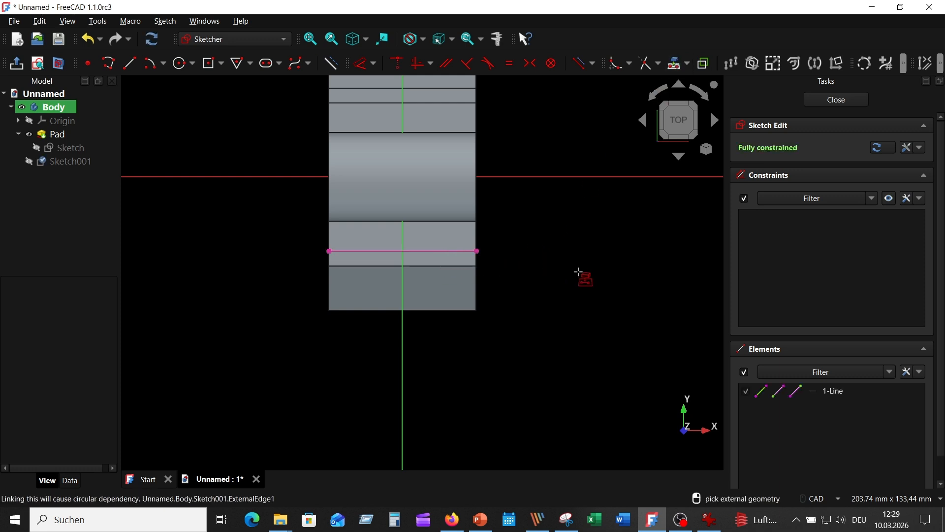
pyautogui.press('Escape')
# Step: Sketch a centered rectangle on the vertical axis across the projected edge, 30 mm wide and about 32 mm high
pyautogui.click(221, 63)
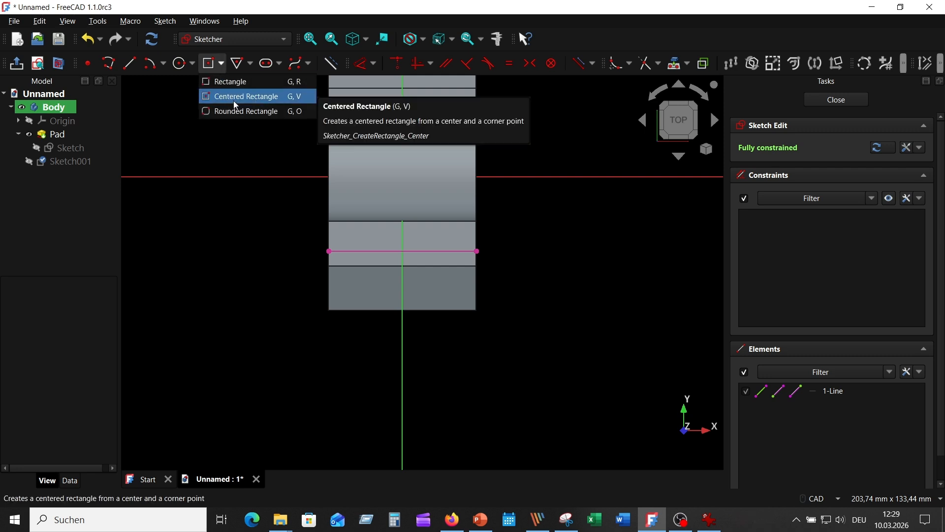
pyautogui.click(239, 95)
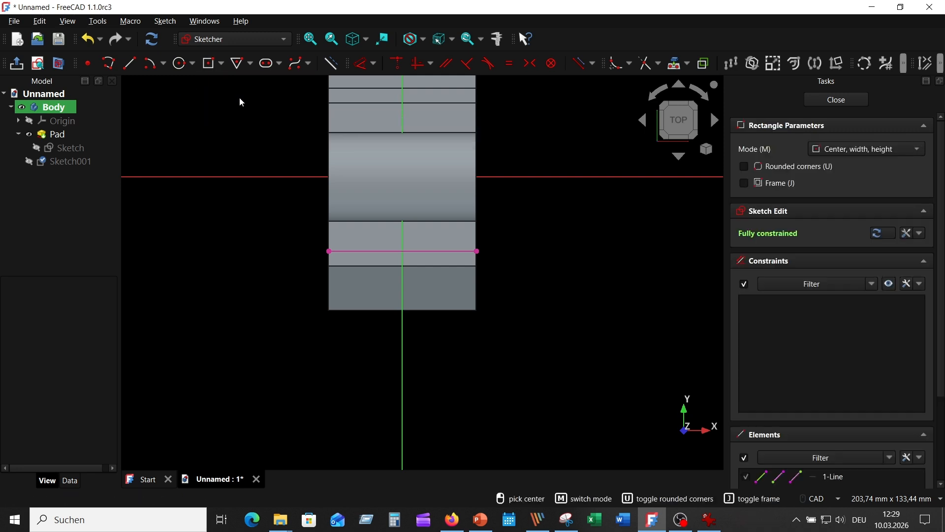
pyautogui.click(402, 292)
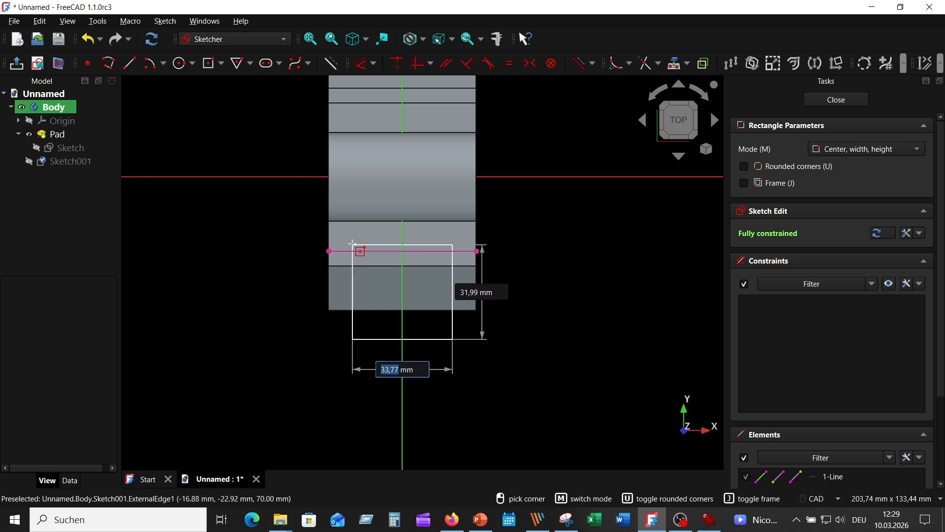
pyautogui.write('42')
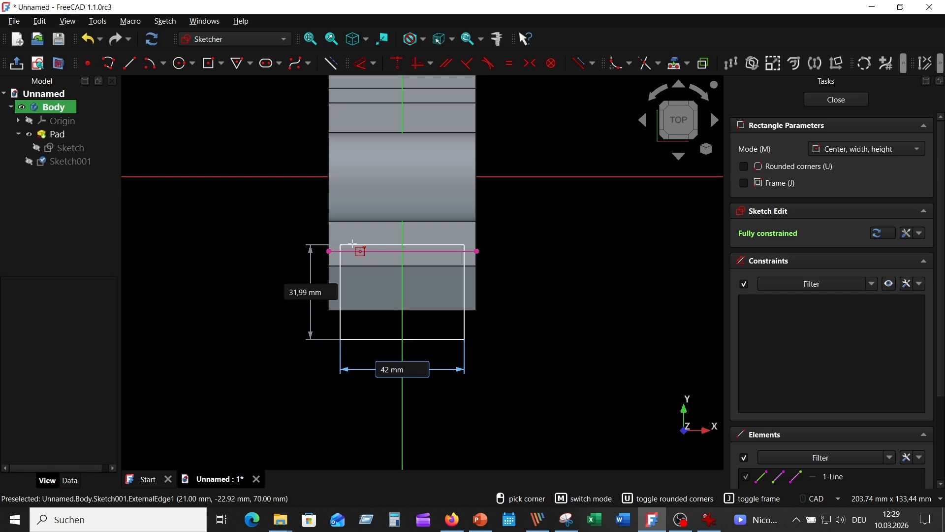
pyautogui.press('BackSpace')
pyautogui.press('BackSpace')
pyautogui.write('30')
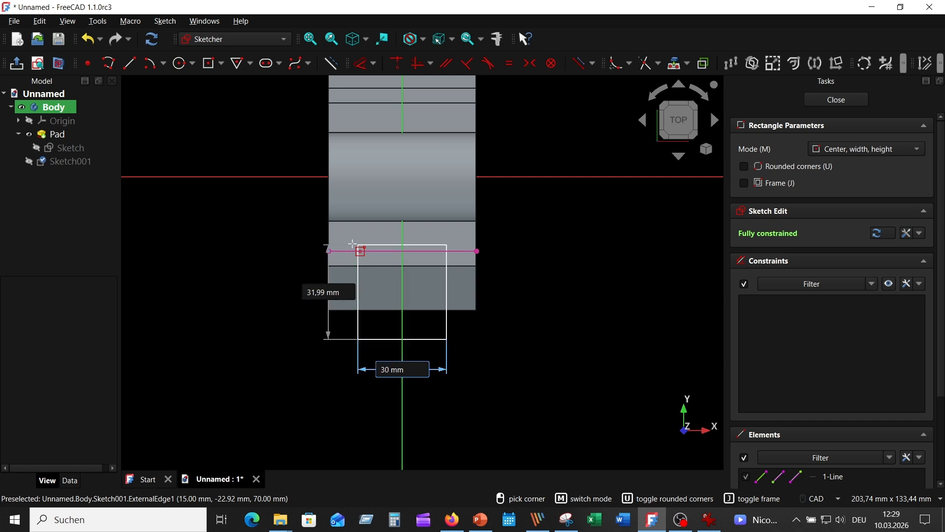
pyautogui.click(353, 243)
pyautogui.rightClick(586, 342)
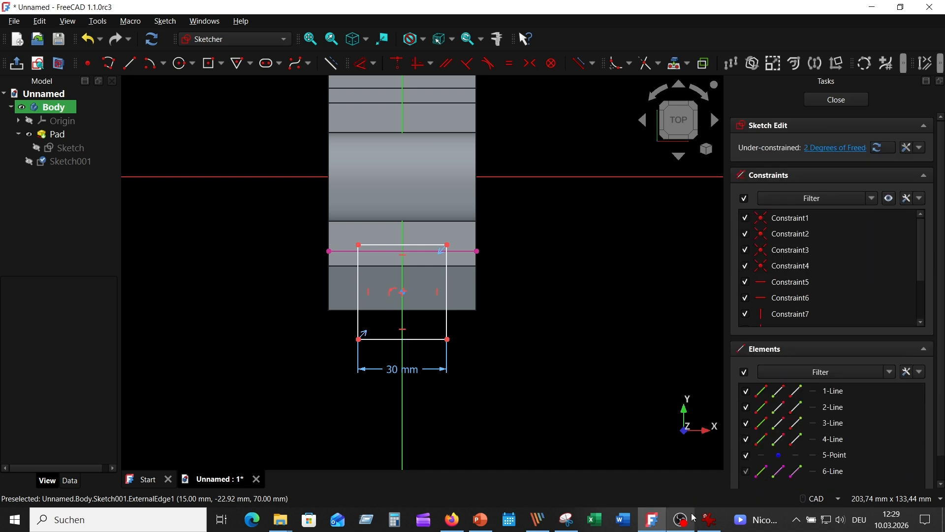
# Step: Check the dimensions of recess 2 in Picture_06.png and return to the sketch
pyautogui.click(709, 519)
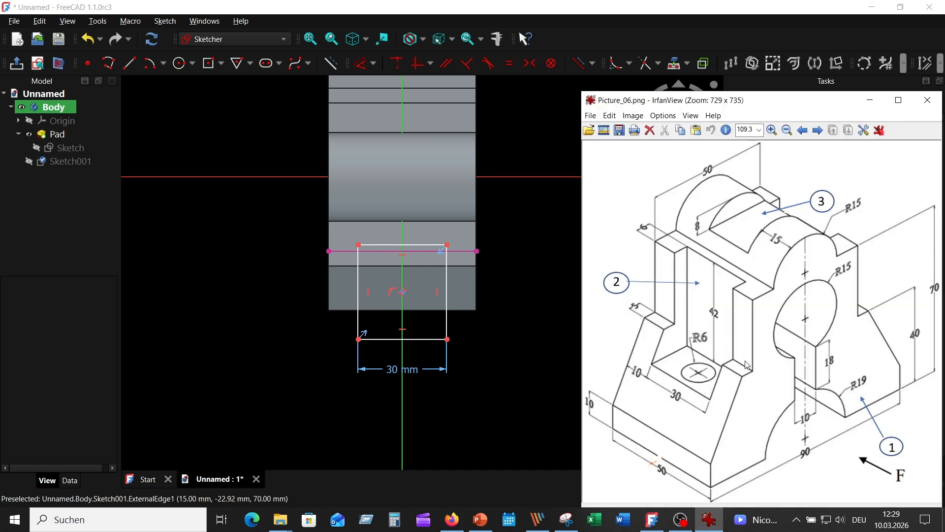
pyautogui.click(463, 250)
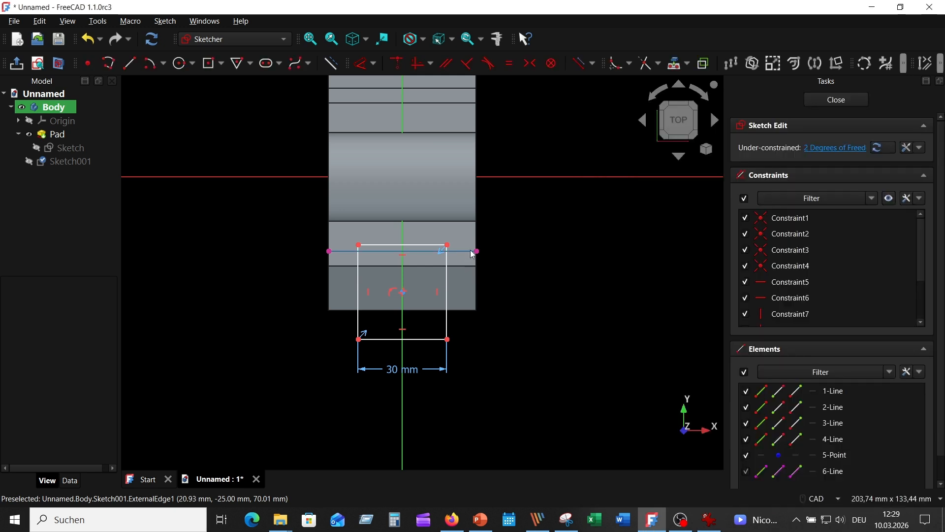
# Step: Convert the projected shoulder edge crossing the rectangle into construction geometry
pyautogui.click(331, 63)
pyautogui.click(434, 251)
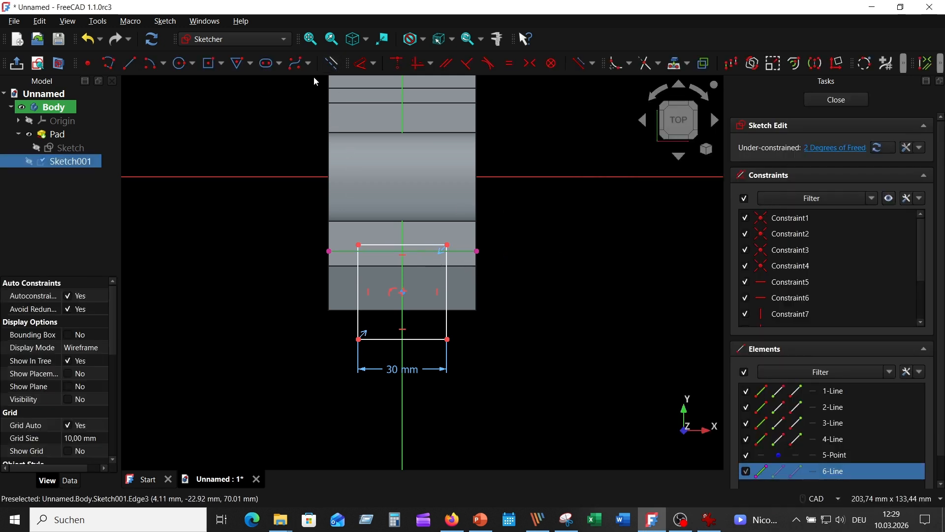
pyautogui.click(336, 63)
pyautogui.click(486, 244)
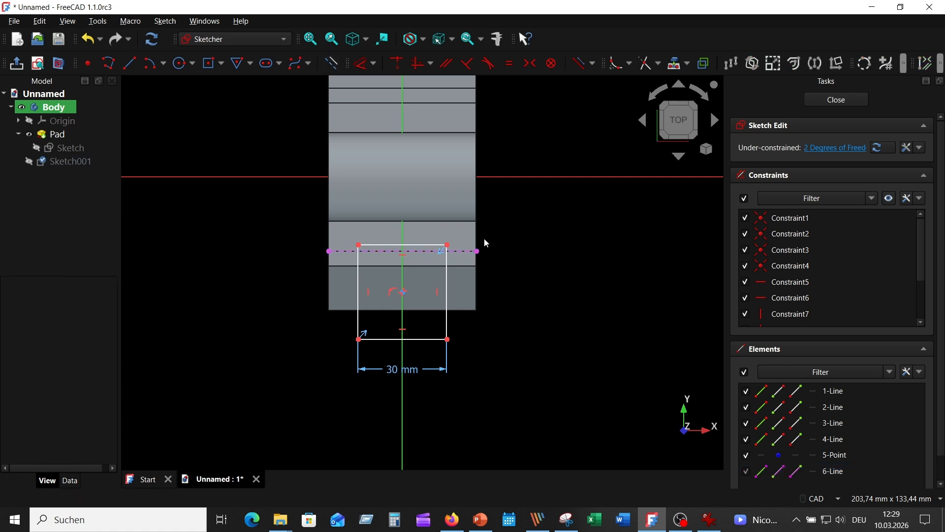
# Step: Constrain the rectangle's inner horizontal edge to lie 6 mm from the projected shoulder edge
pyautogui.middleClick(545, 273)
pyautogui.scroll(2, 545, 273)
pyautogui.moveTo(481, 260); pyautogui.dragTo(707, 271, button='middle')
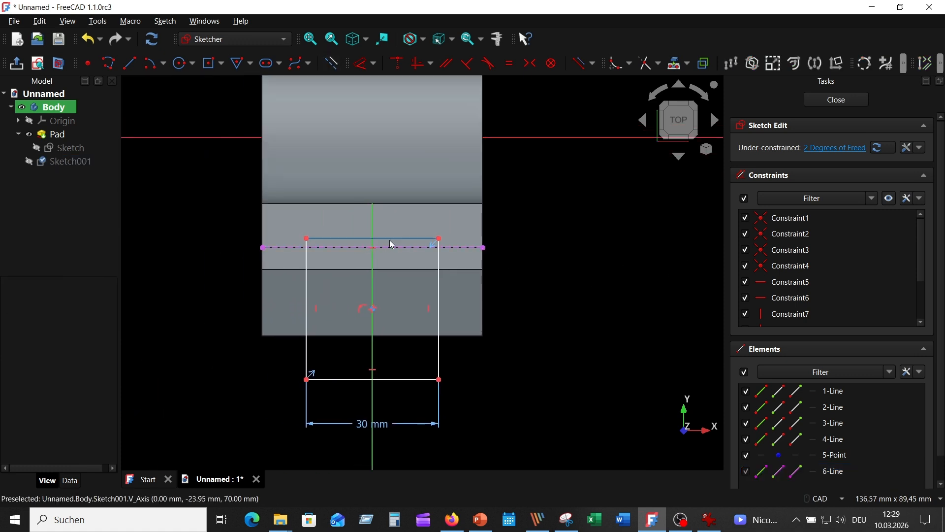
pyautogui.click(413, 239)
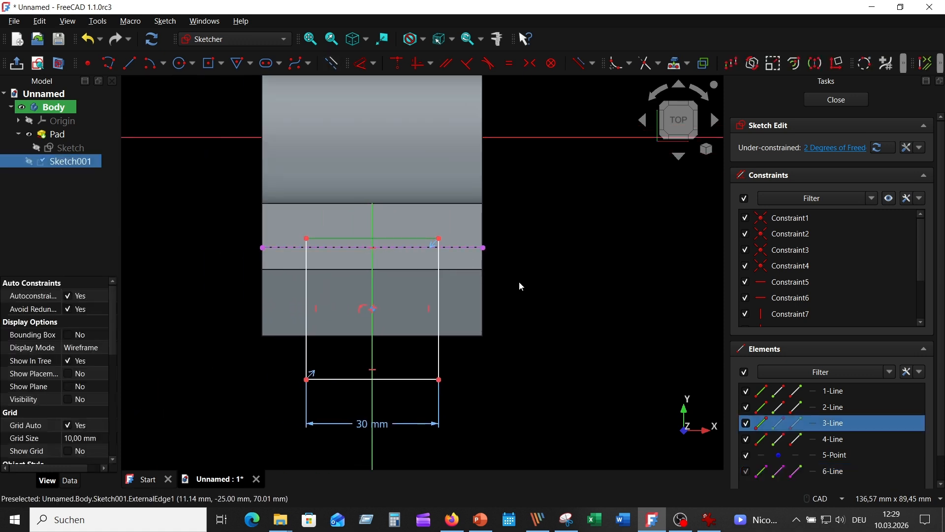
pyautogui.click(461, 248)
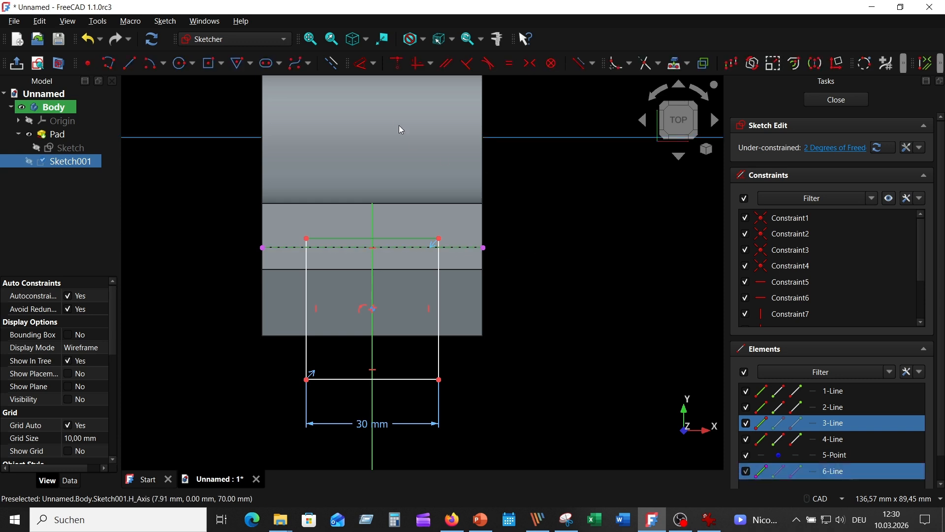
pyautogui.click(364, 63)
pyautogui.click(510, 249)
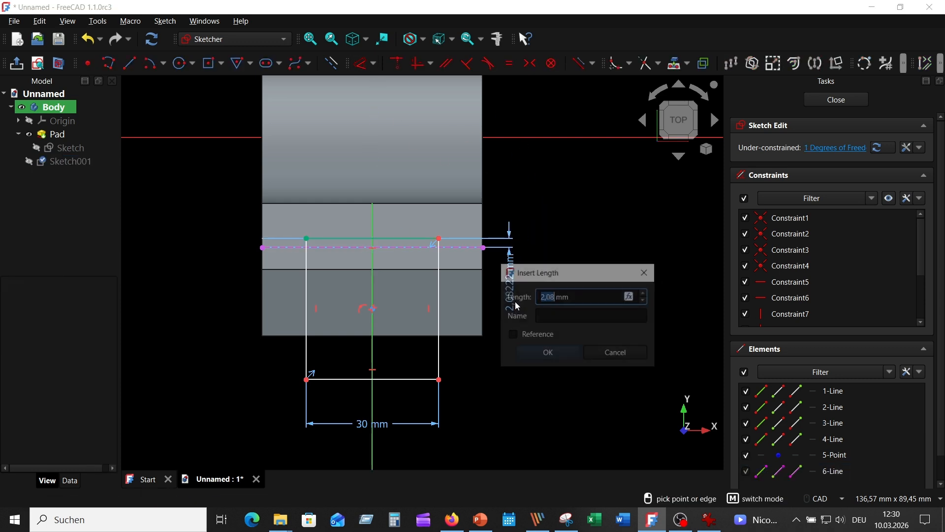
pyautogui.write('6')
pyautogui.press('Return')
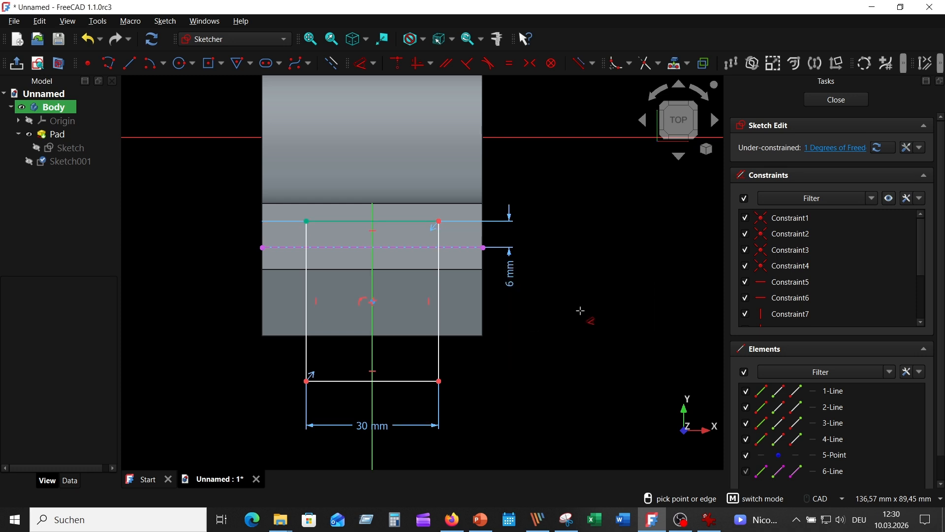
# Step: Dimension the rectangle's height, keeping the drawn 36.32 mm, and close the sketch
pyautogui.click(306, 337)
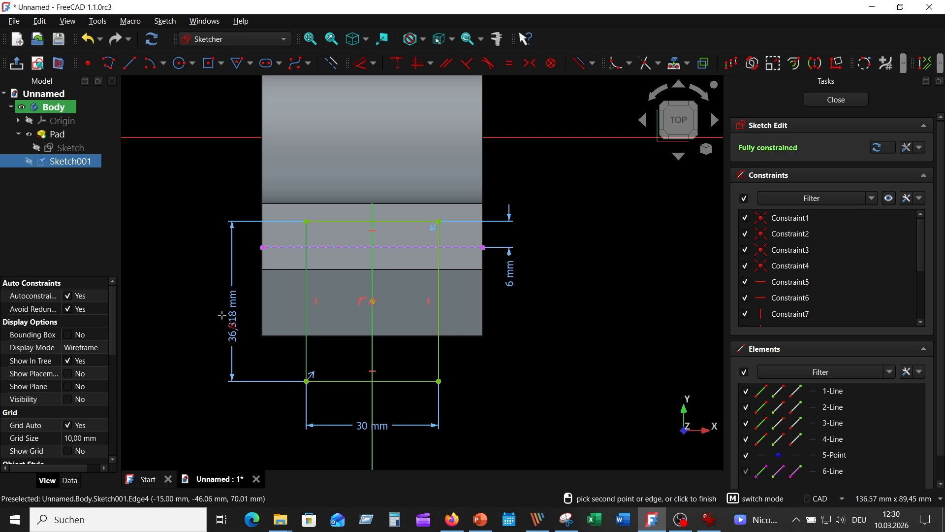
pyautogui.click(226, 320)
pyautogui.click(266, 387)
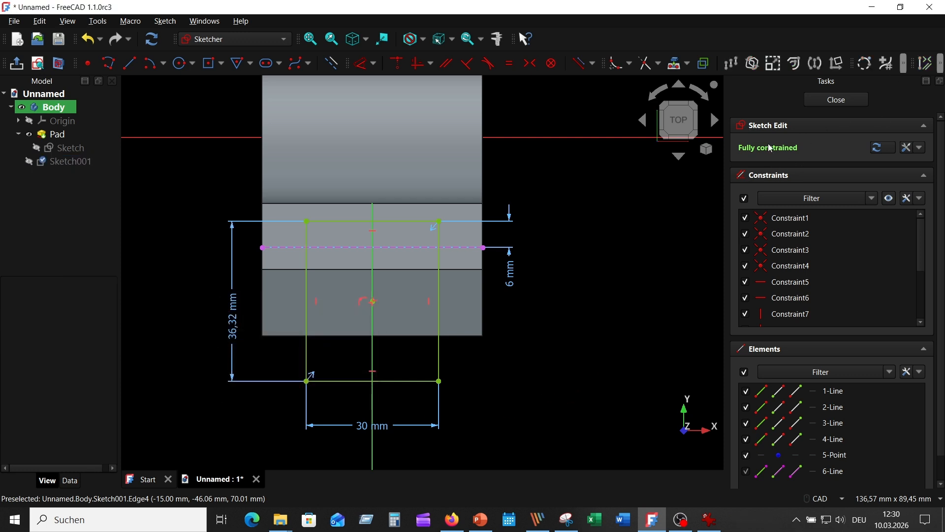
pyautogui.click(835, 101)
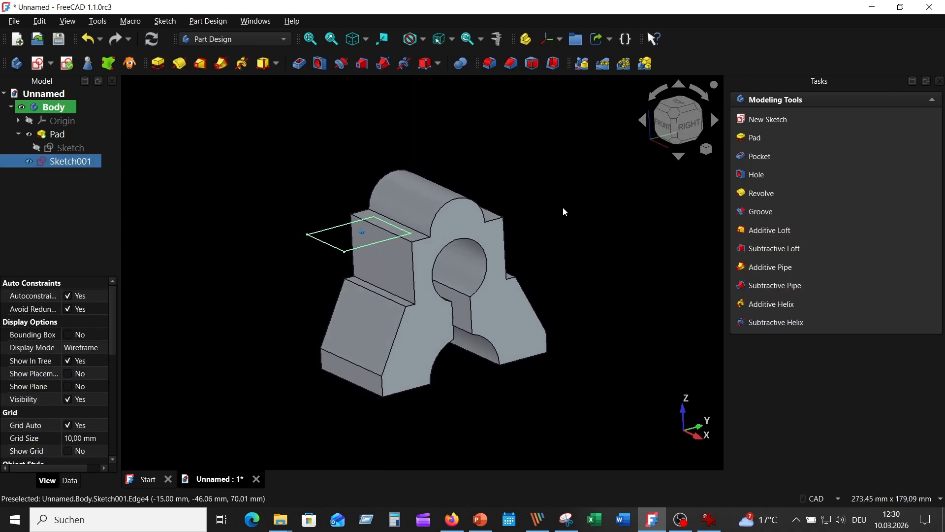
# Step: Check the depth of recess 2 in Picture_06.png and pocket the rectangle sketch 42 mm deep
pyautogui.click(709, 522)
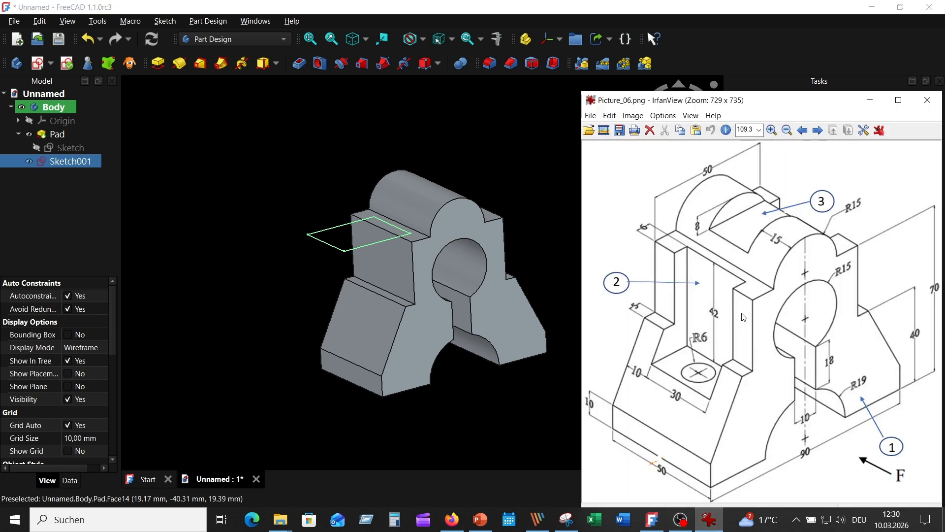
pyautogui.click(208, 158)
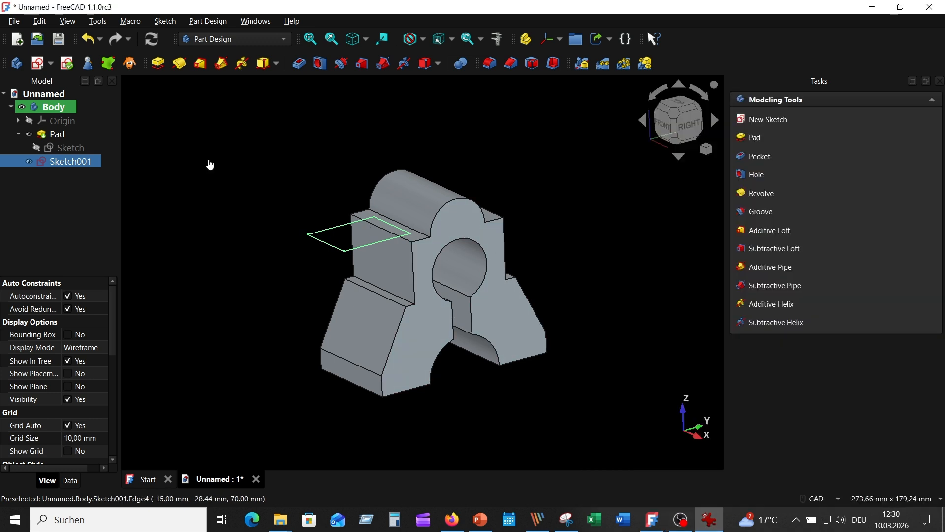
pyautogui.click(84, 161)
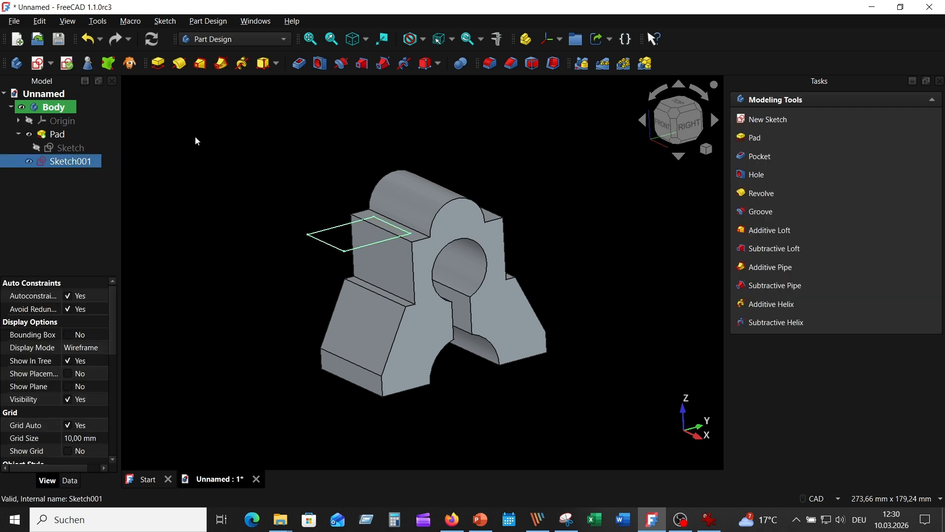
pyautogui.click(300, 63)
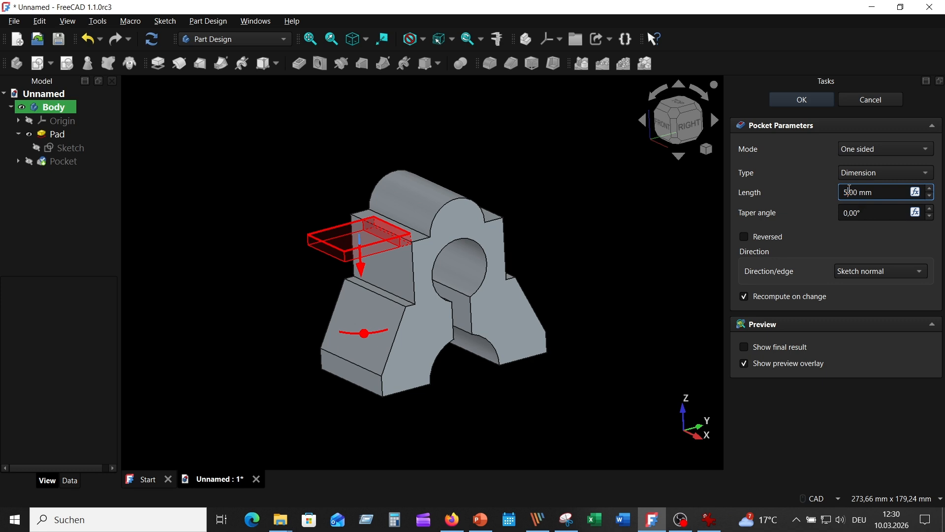
pyautogui.moveTo(849, 190); pyautogui.dragTo(826, 198)
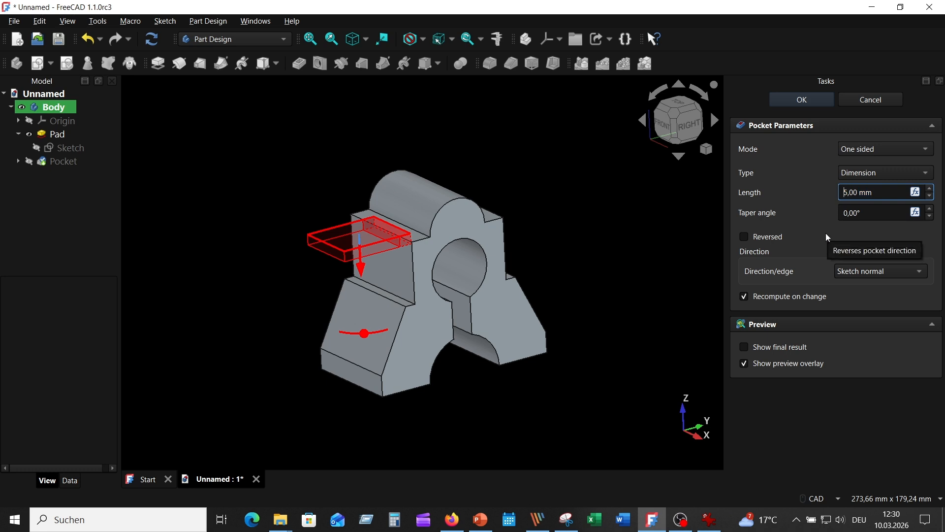
pyautogui.press('BackSpace')
pyautogui.write('42')
pyautogui.click(798, 105)
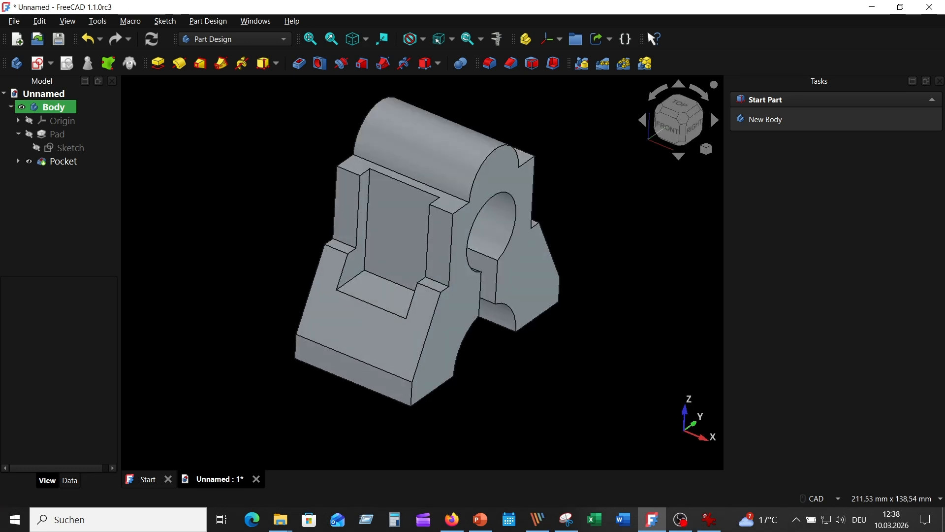
# Step: Consult Picture_06.png for the hole, start a sketch on the recess floor and project its inner long edge as external geometry
pyautogui.click(709, 519)
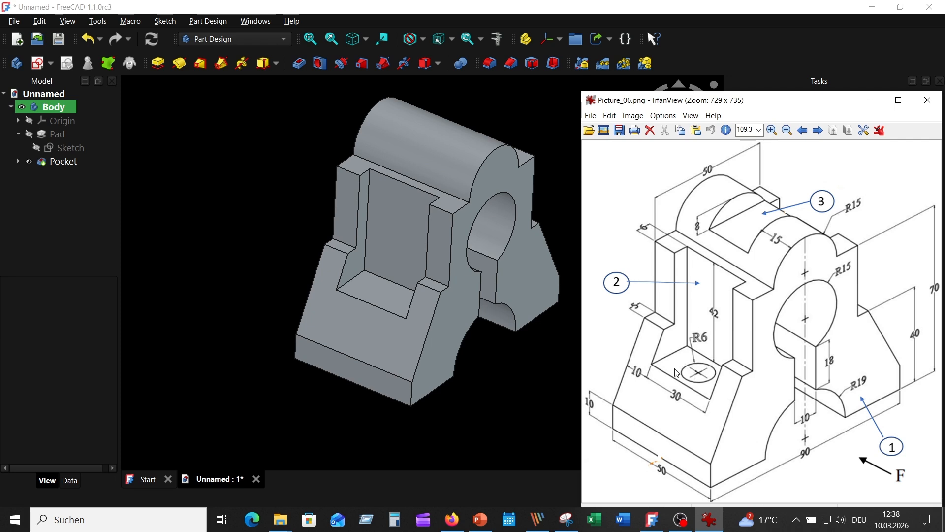
pyautogui.click(388, 290)
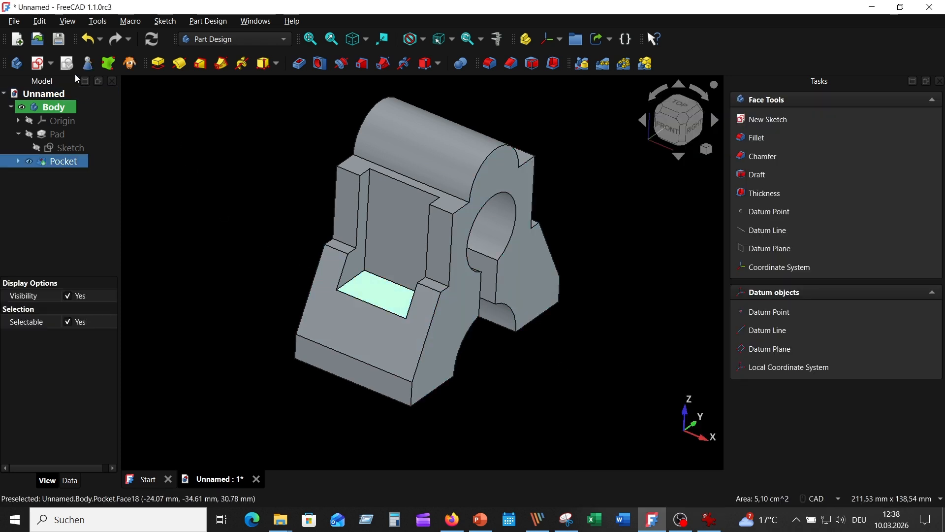
pyautogui.click(38, 63)
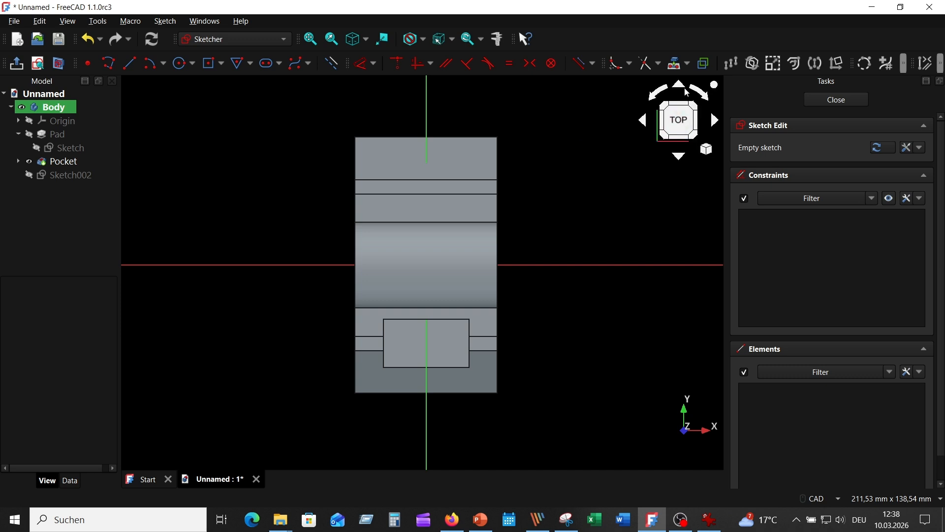
pyautogui.click(677, 63)
pyautogui.click(452, 323)
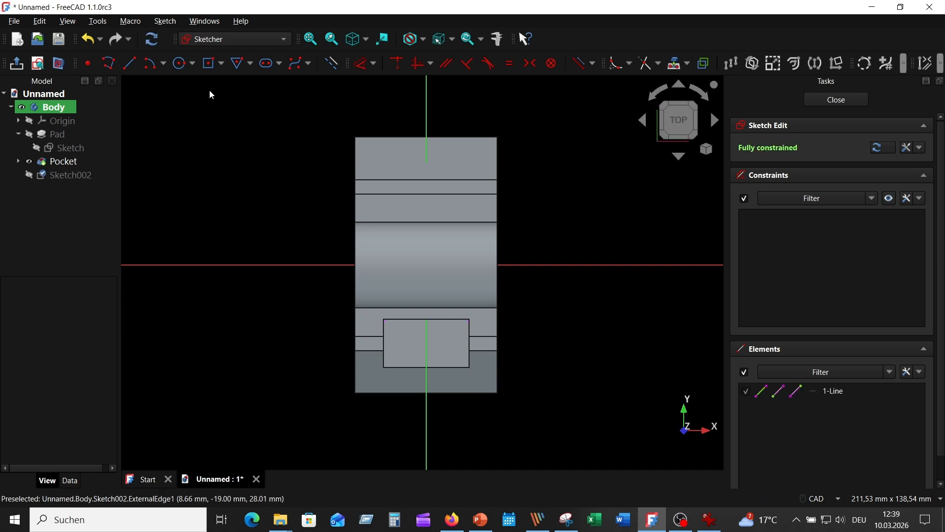
# Step: Sketch a circle of radius 6 mm centered on the vertical axis near the middle of the recess floor
pyautogui.click(180, 63)
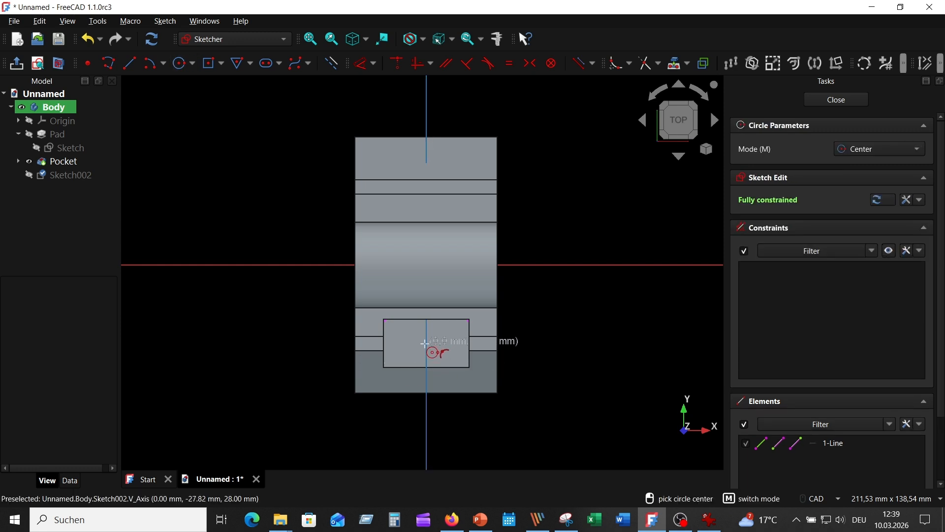
pyautogui.click(426, 343)
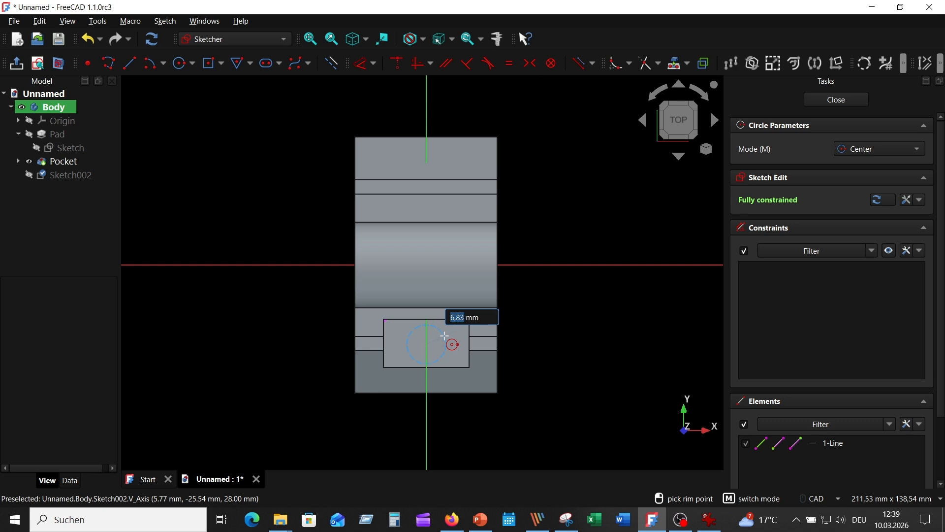
pyautogui.write('6')
pyautogui.press('Return')
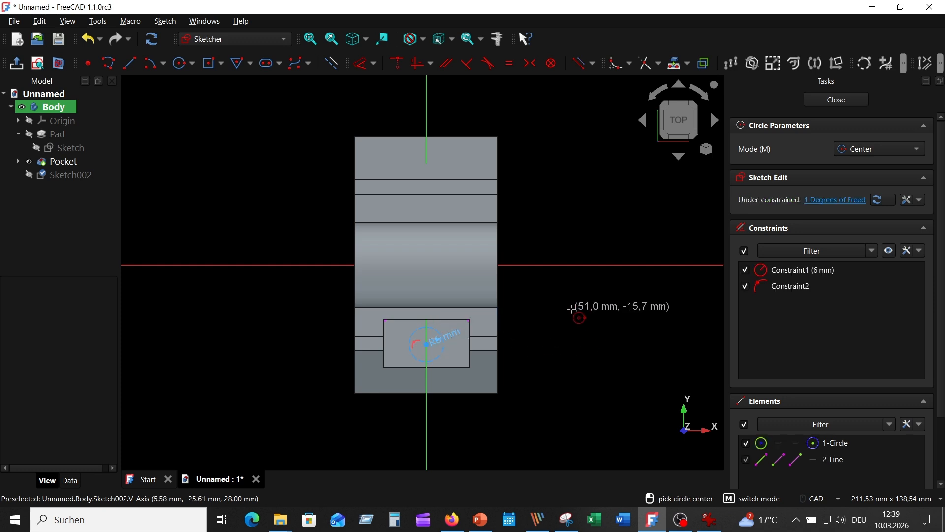
pyautogui.rightClick(570, 314)
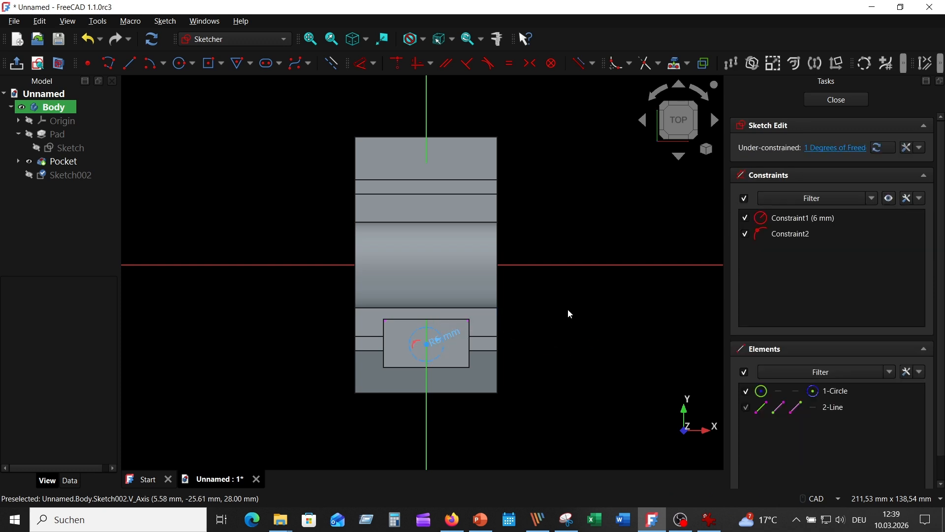
# Step: Convert the circle from construction to regular geometry and move its radius label outside the part
pyautogui.click(439, 358)
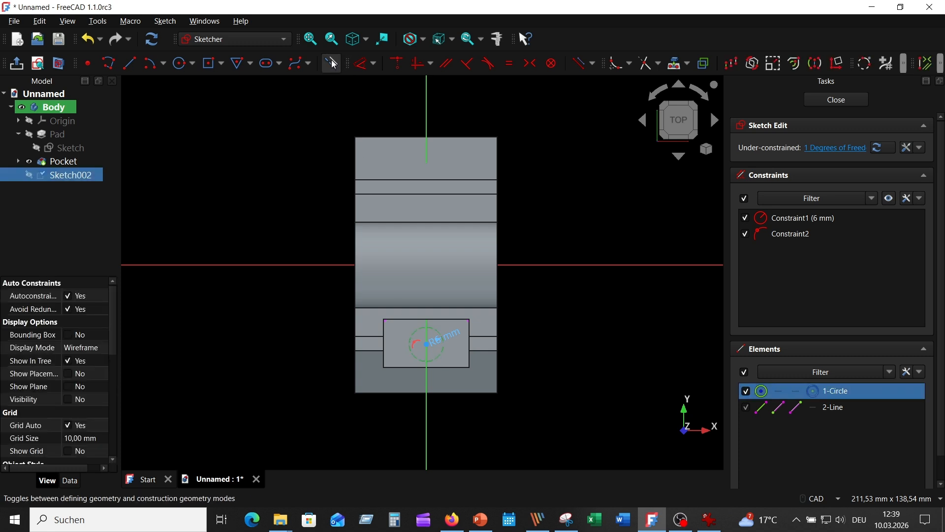
pyautogui.click(334, 87)
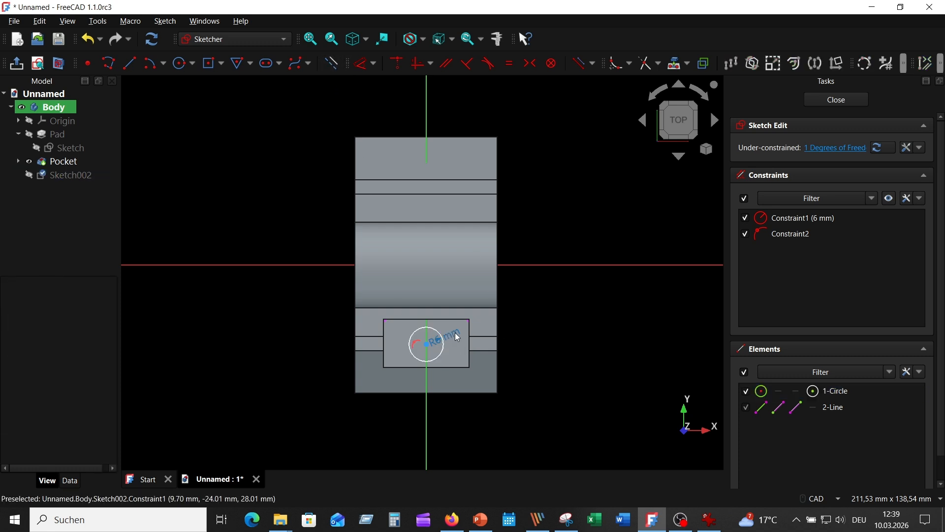
pyautogui.moveTo(451, 333); pyautogui.dragTo(532, 298)
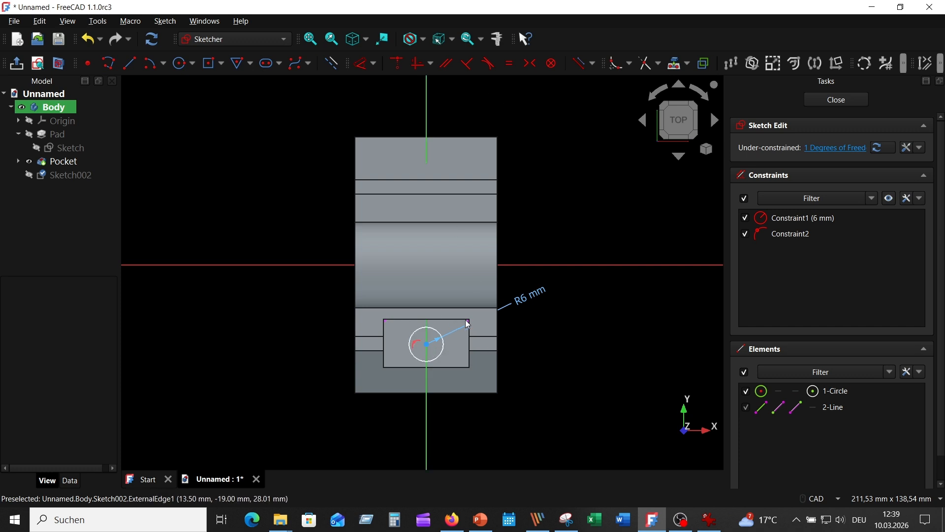
# Step: Constrain the circle's center to lie 8.5 mm from the projected inner edge of the recess floor
pyautogui.click(441, 337)
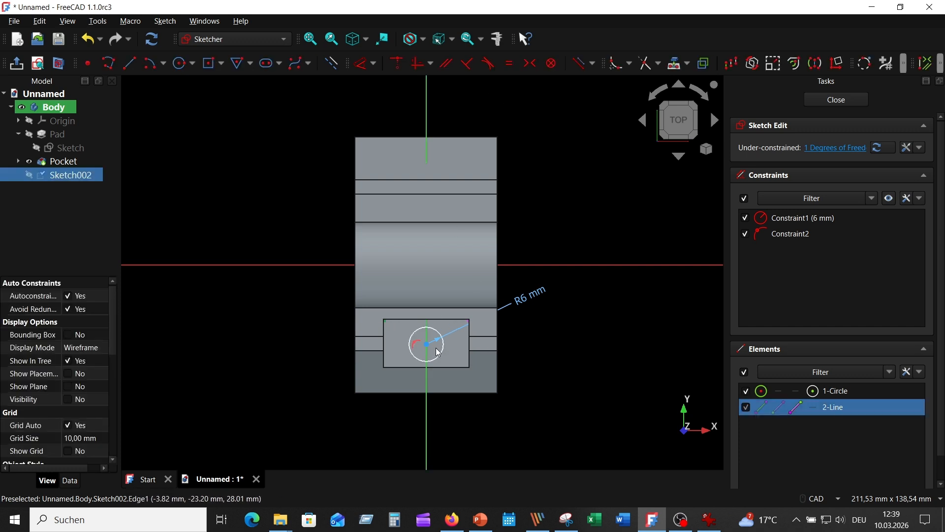
pyautogui.click(364, 63)
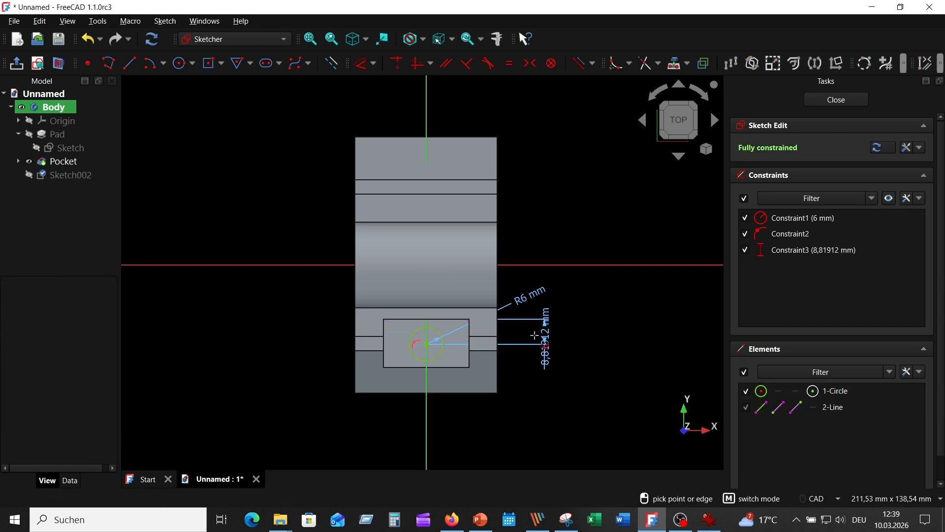
pyautogui.click(534, 335)
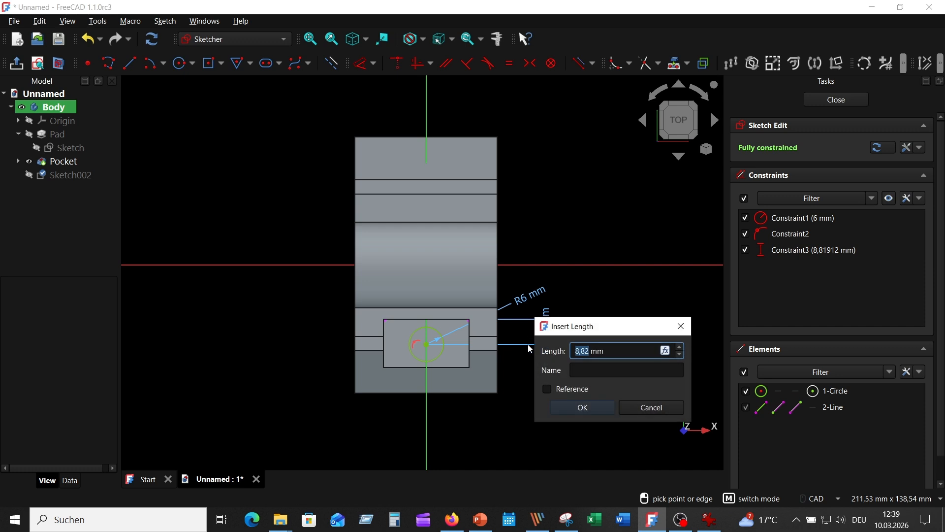
pyautogui.write('8,5')
pyautogui.press('Return')
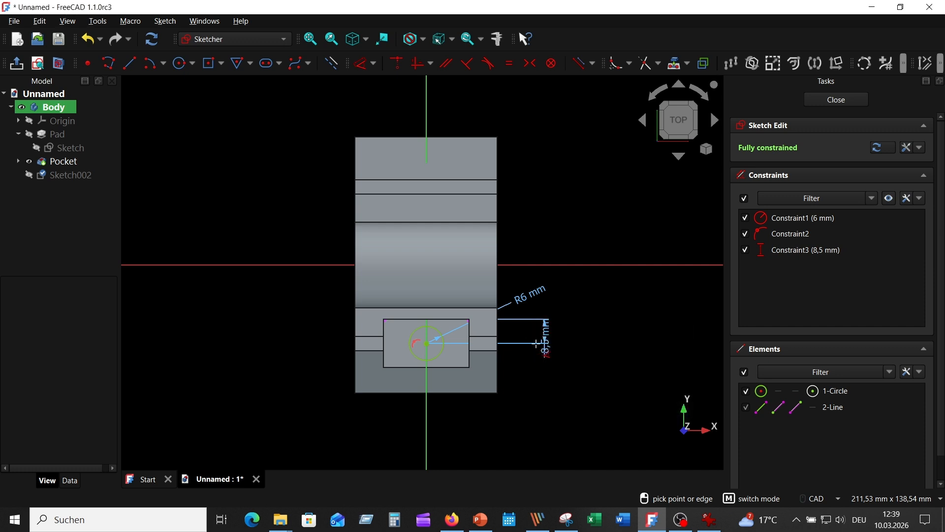
# Step: Reposition the distance and radius labels clear of the circle and close the sketch
pyautogui.moveTo(552, 356); pyautogui.dragTo(525, 379)
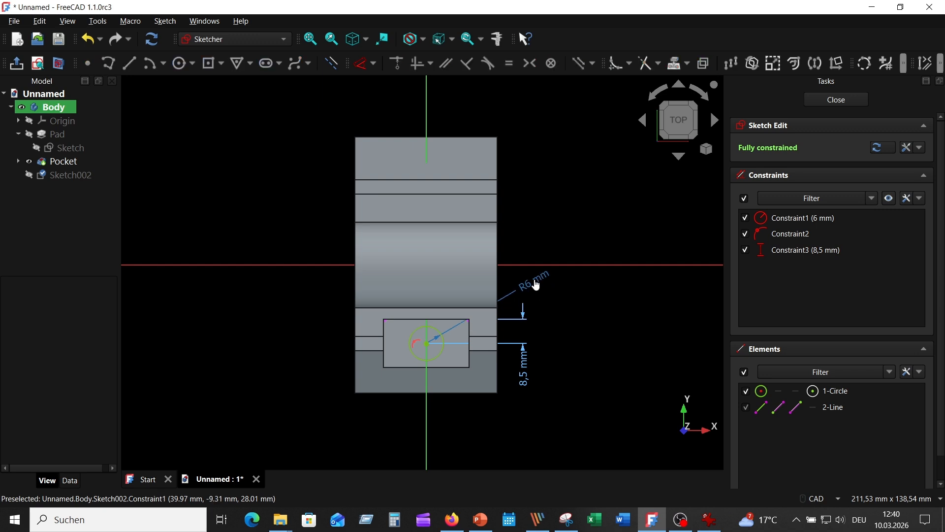
pyautogui.moveTo(539, 283); pyautogui.dragTo(323, 312)
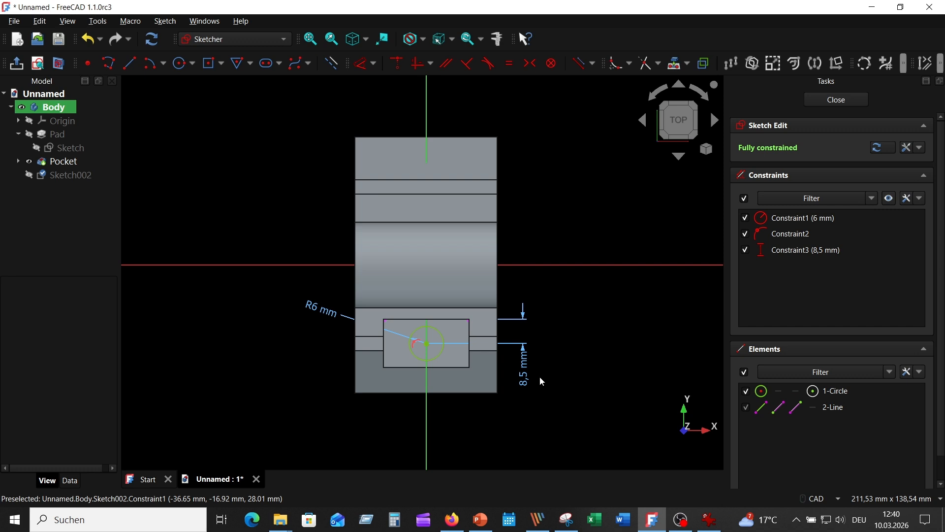
pyautogui.click(836, 100)
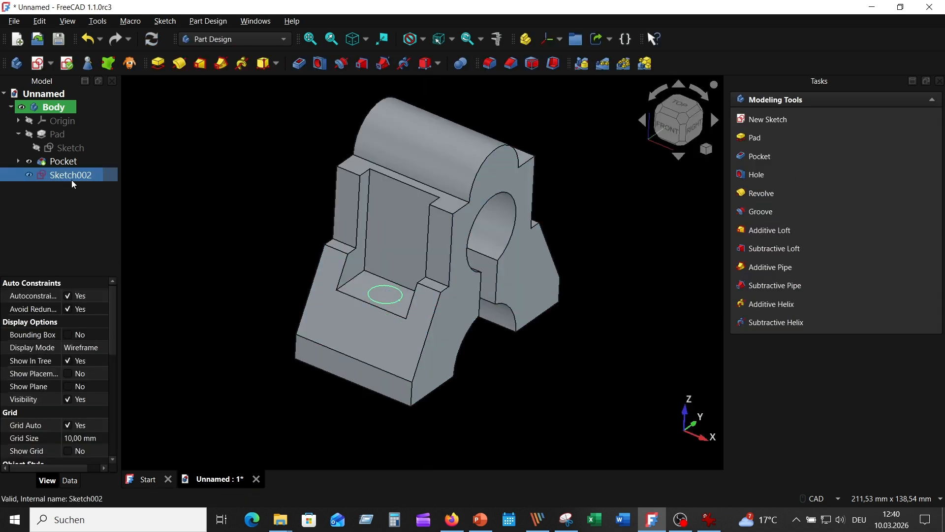
# Step: Pocket the circle sketch on the recess floor with the type set to Through all
pyautogui.click(300, 64)
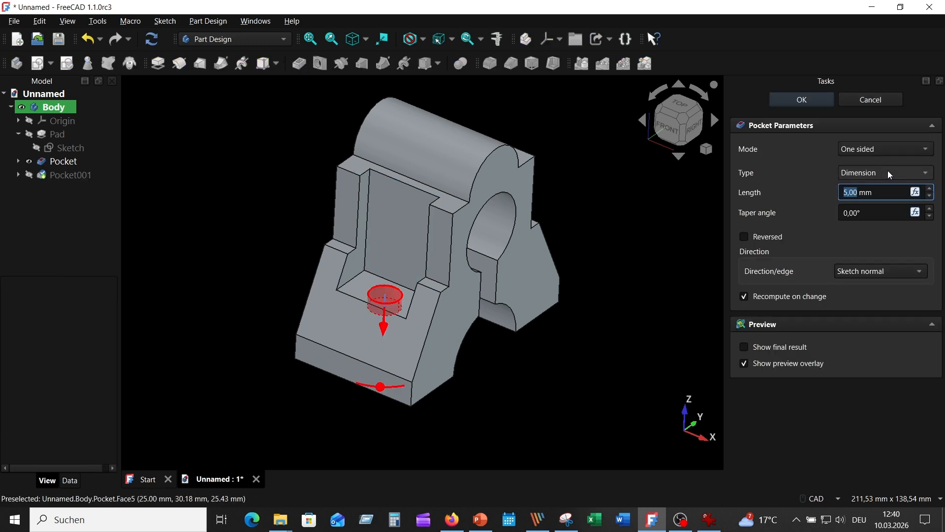
pyautogui.click(888, 172)
pyautogui.click(879, 189)
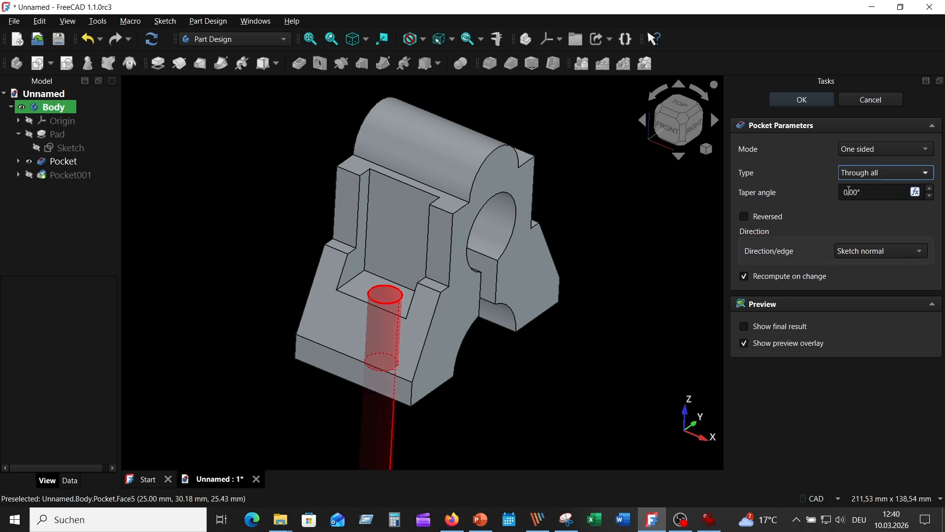
pyautogui.click(793, 95)
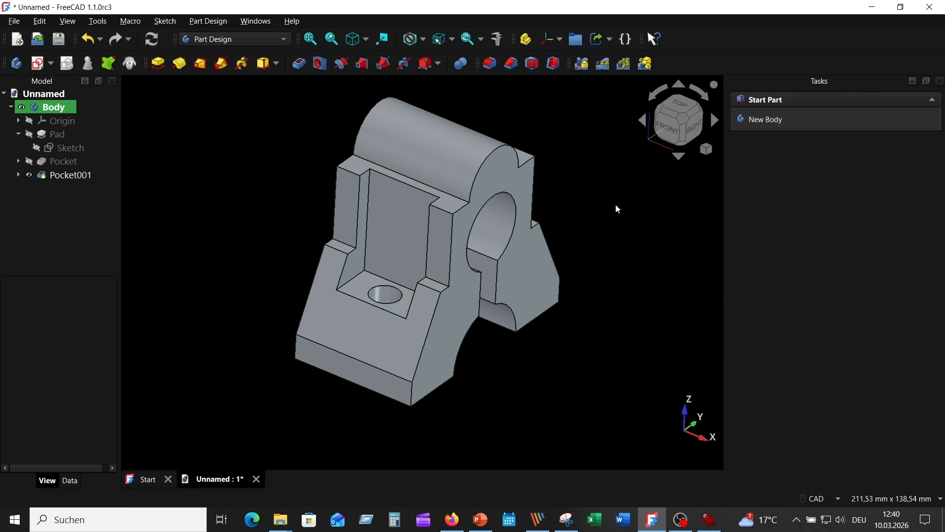
# Step: Mirror the side recess pocket and the hole pocket across the Base XZ-plane
pyautogui.moveTo(637, 199); pyautogui.dragTo(534, 322, button='middle')
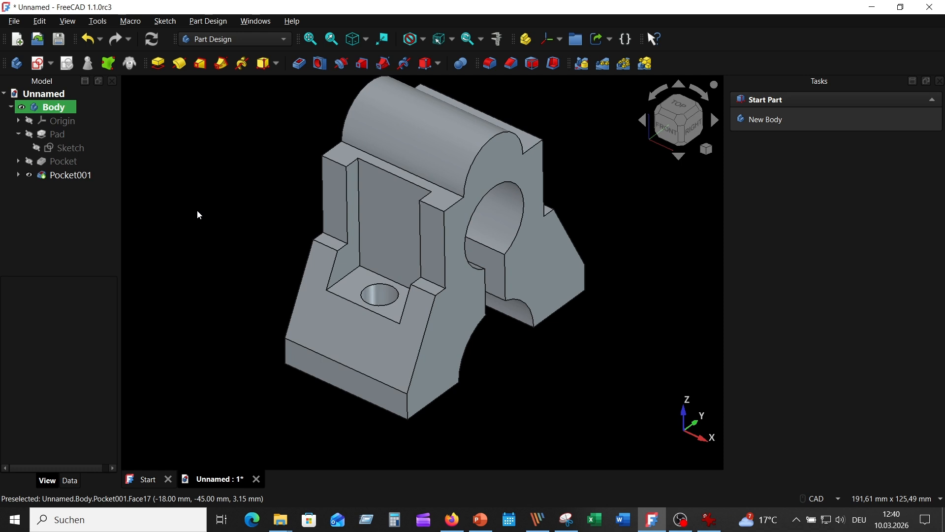
pyautogui.click(64, 163)
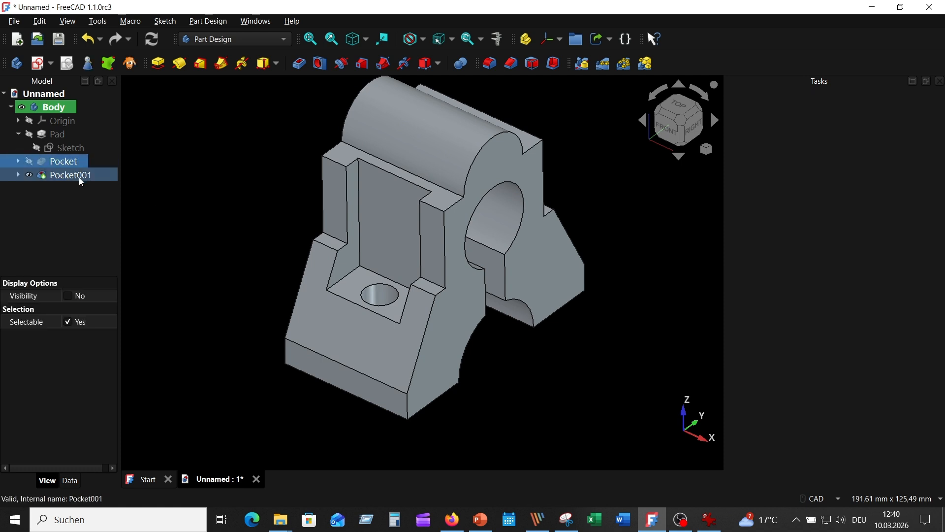
pyautogui.keyDown('ctrl'); pyautogui.click(78, 176); pyautogui.keyUp('ctrl')
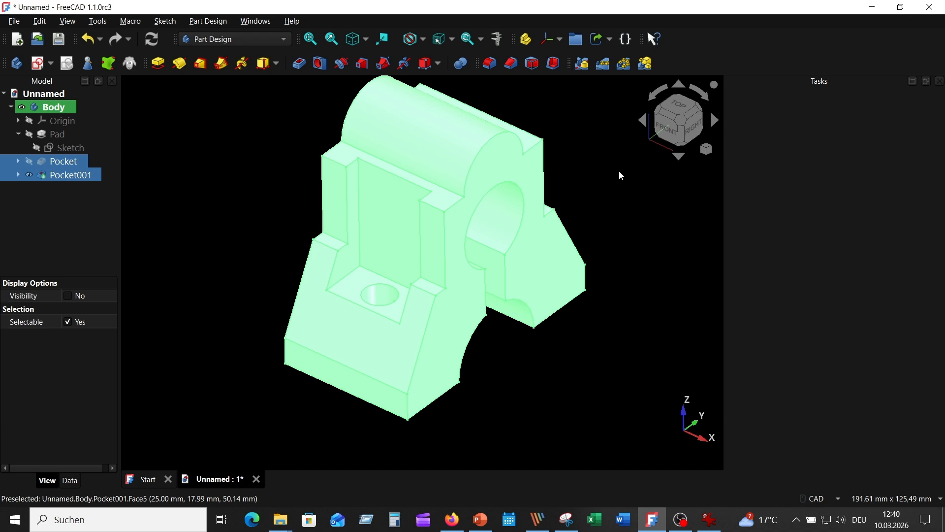
pyautogui.click(585, 66)
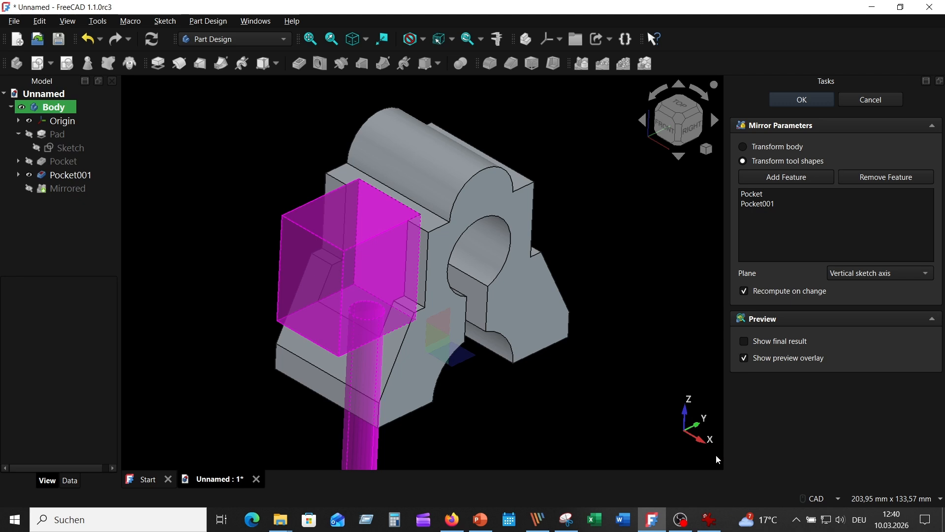
pyautogui.click(890, 272)
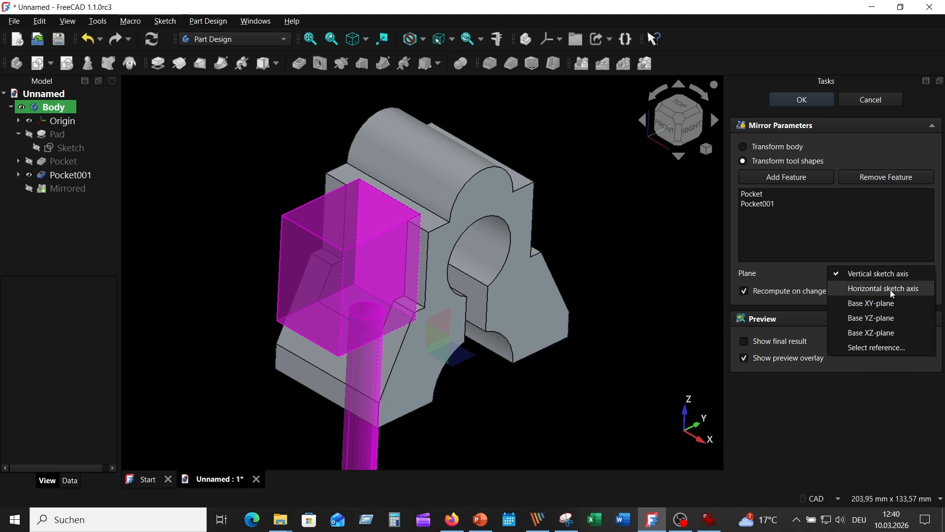
pyautogui.click(871, 333)
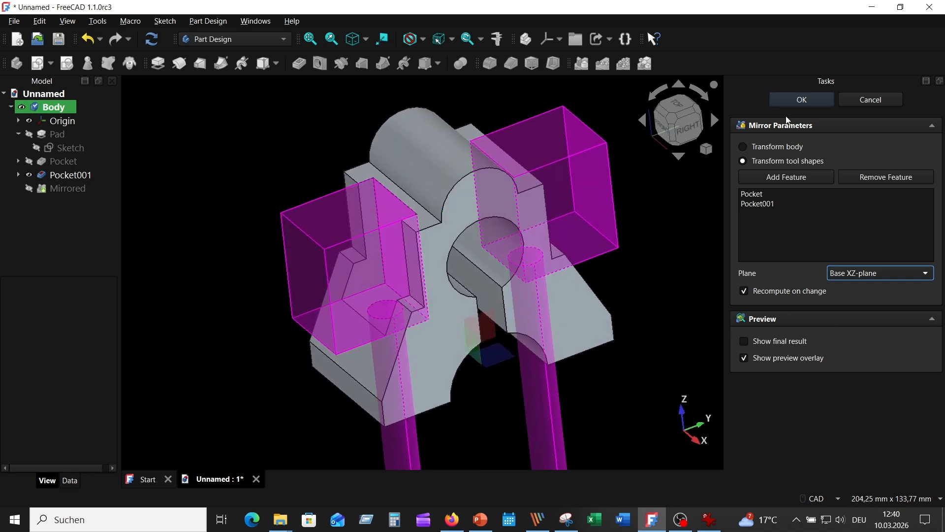
pyautogui.click(799, 102)
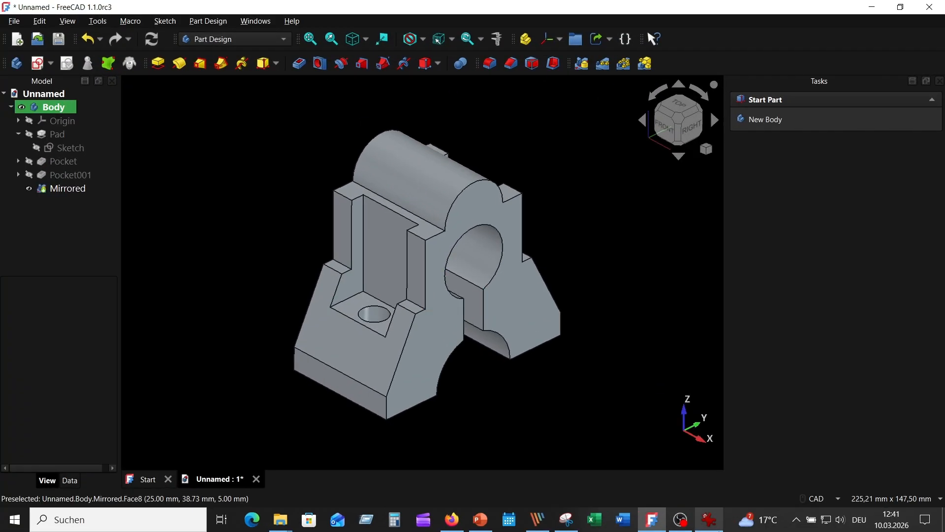
# Step: Check the top notch in the reference drawing and start a sketch on the YZ-plane with section view enabled
pyautogui.click(711, 519)
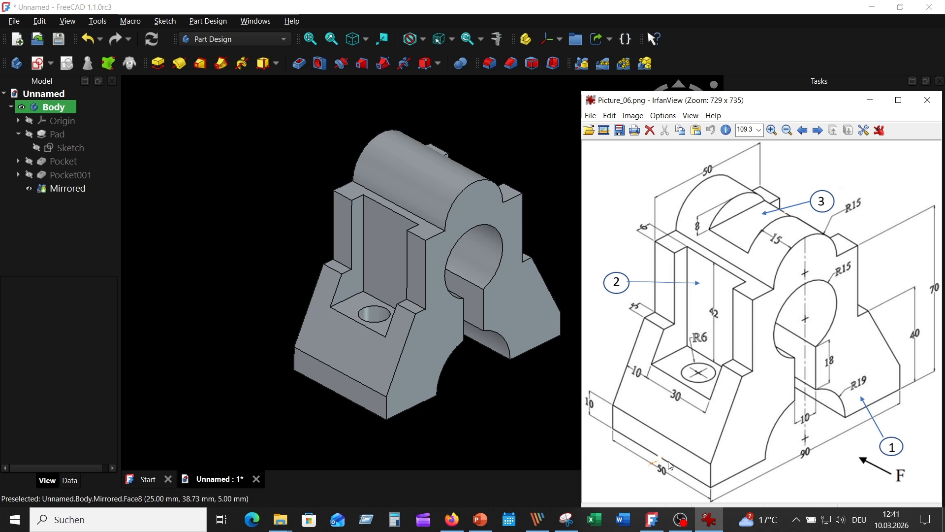
pyautogui.click(280, 123)
pyautogui.click(37, 64)
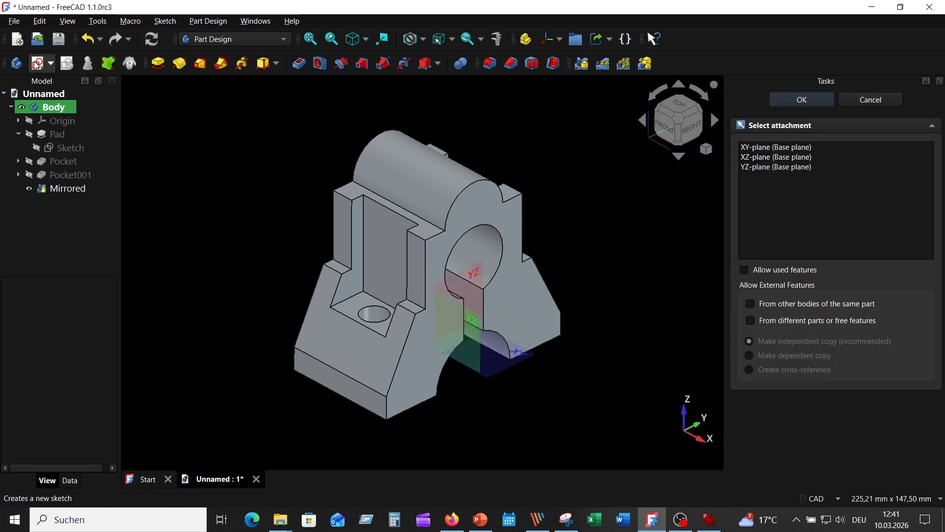
pyautogui.moveTo(589, 409); pyautogui.dragTo(507, 329, button='middle')
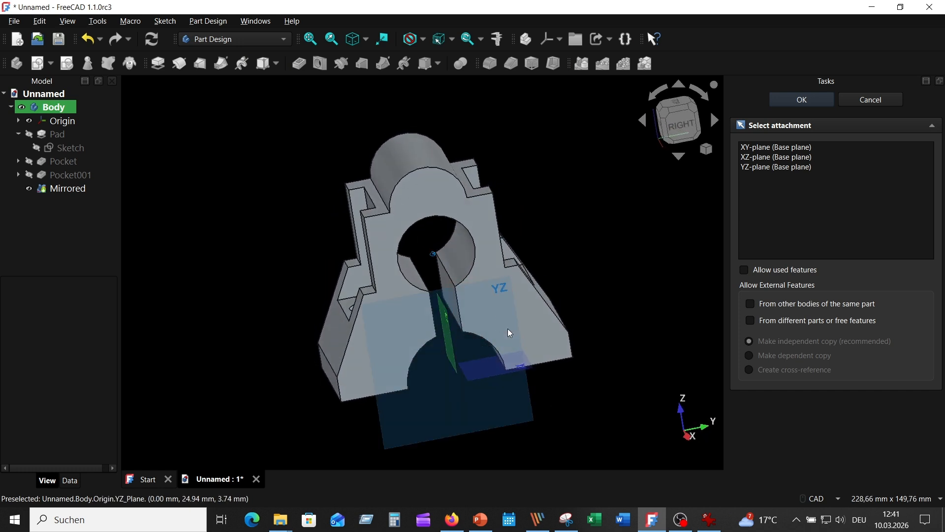
pyautogui.click(504, 299)
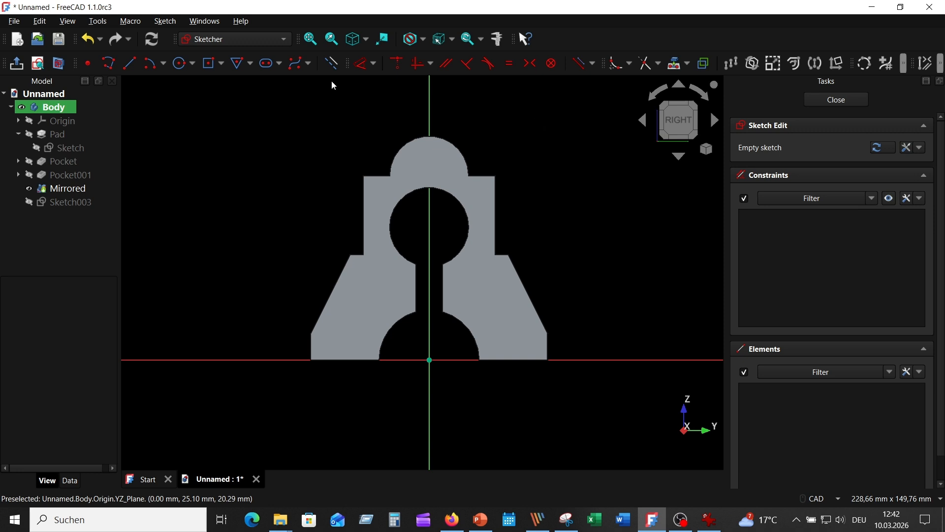
pyautogui.click(58, 63)
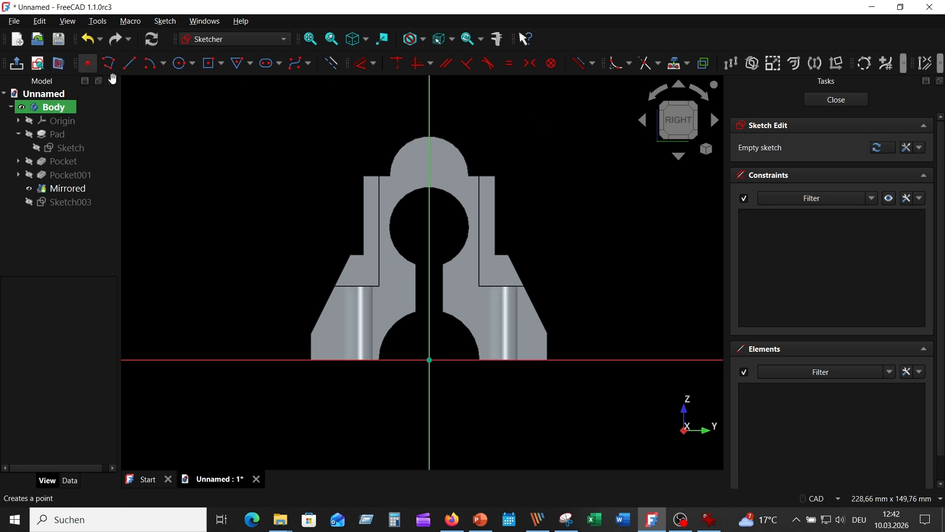
# Step: Sketch a centered rectangle about 37 mm wide and 16 mm high, centered on the vertical axis over the rounded top
pyautogui.scroll(3, 557, 182)
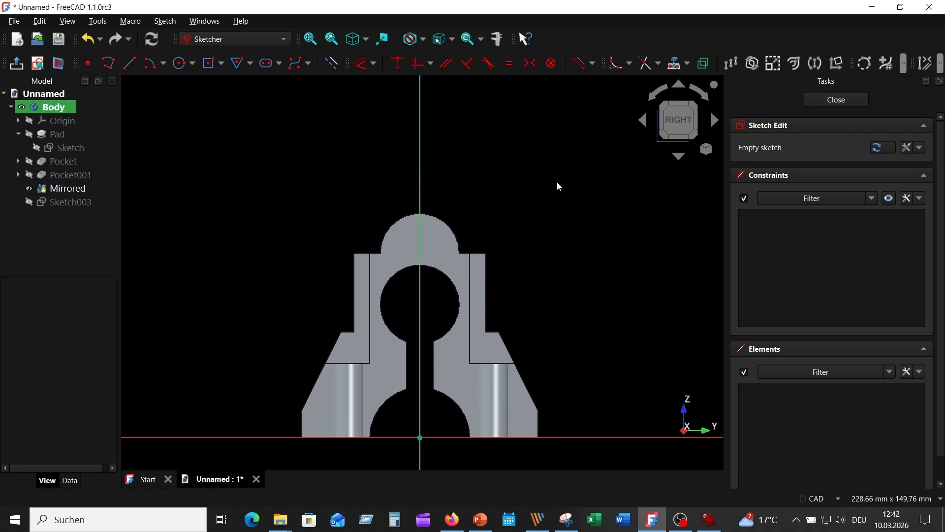
pyautogui.click(221, 62)
pyautogui.click(232, 94)
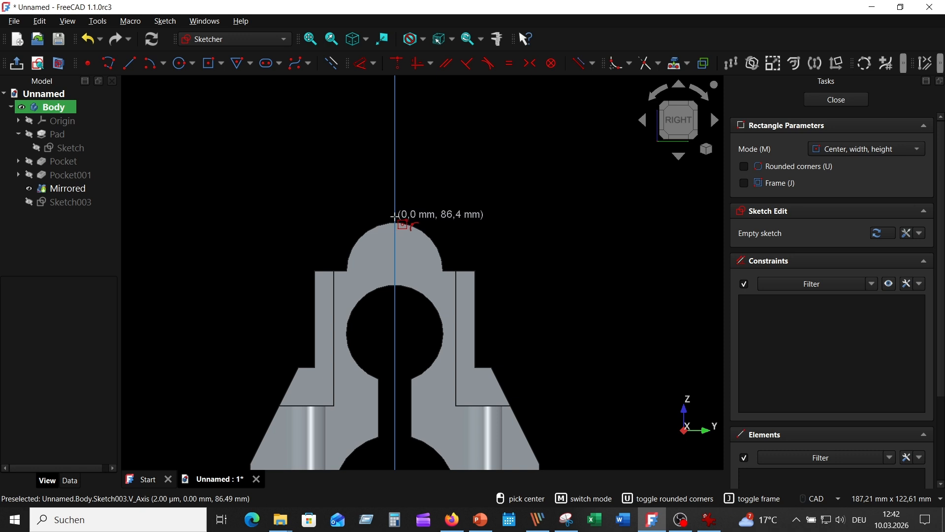
pyautogui.click(395, 213)
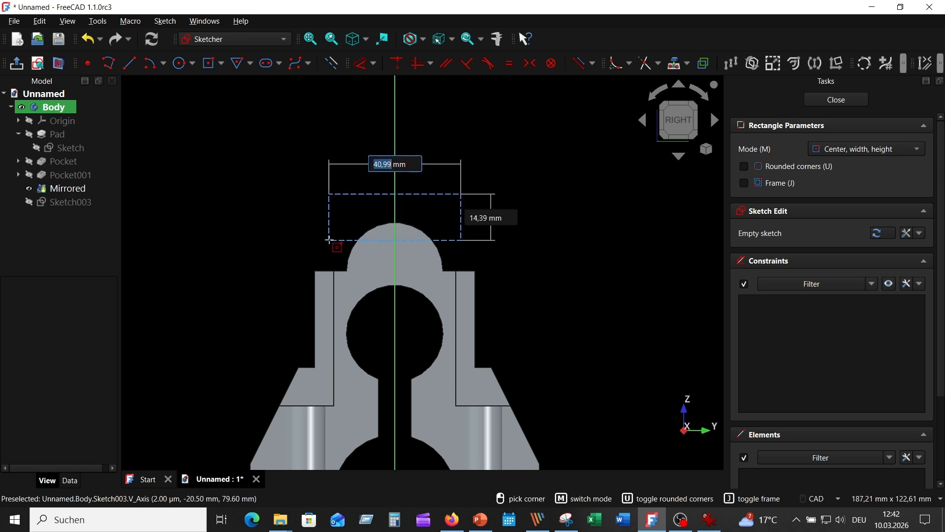
pyautogui.click(330, 63)
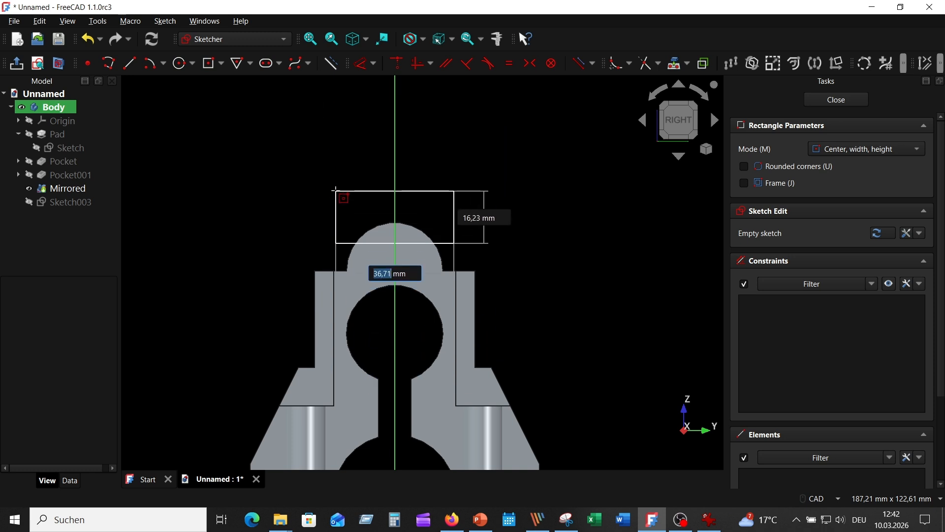
pyautogui.click(335, 191)
pyautogui.rightClick(424, 219)
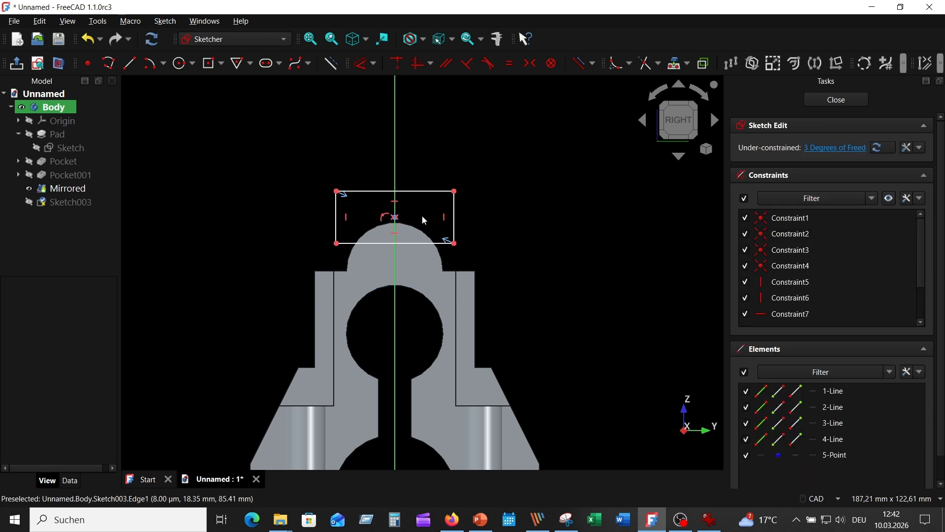
# Step: Project the rounded top's outer arc into the sketch as external geometry and toggle it to construction
pyautogui.click(676, 63)
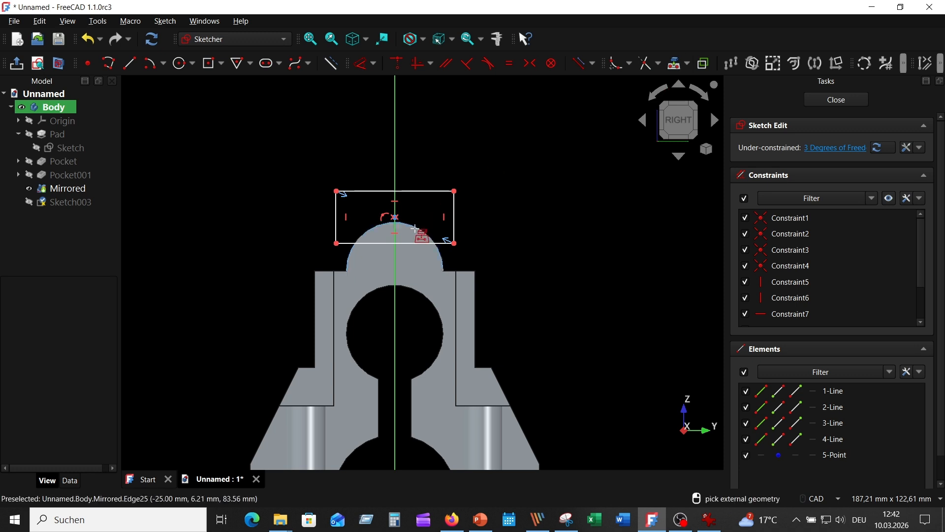
pyautogui.click(420, 230)
pyautogui.scroll(3, 536, 242)
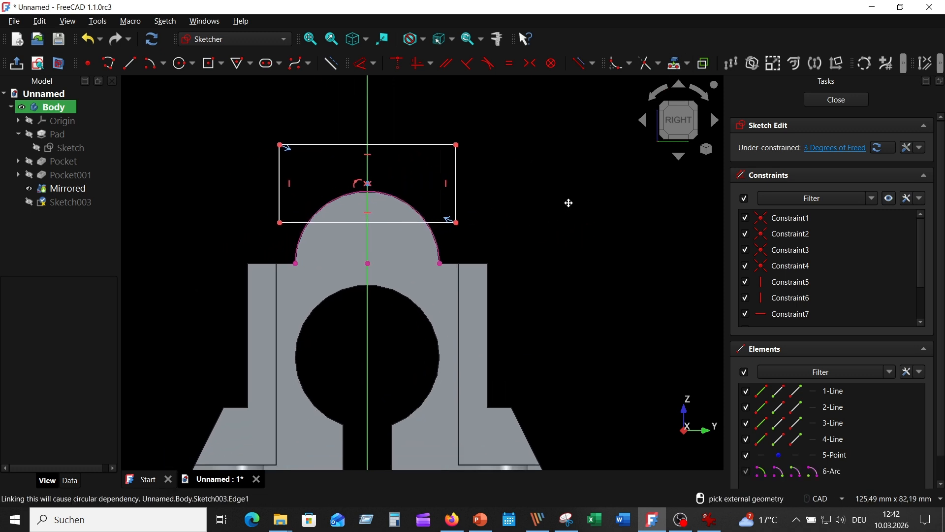
pyautogui.rightClick(553, 197)
pyautogui.click(412, 194)
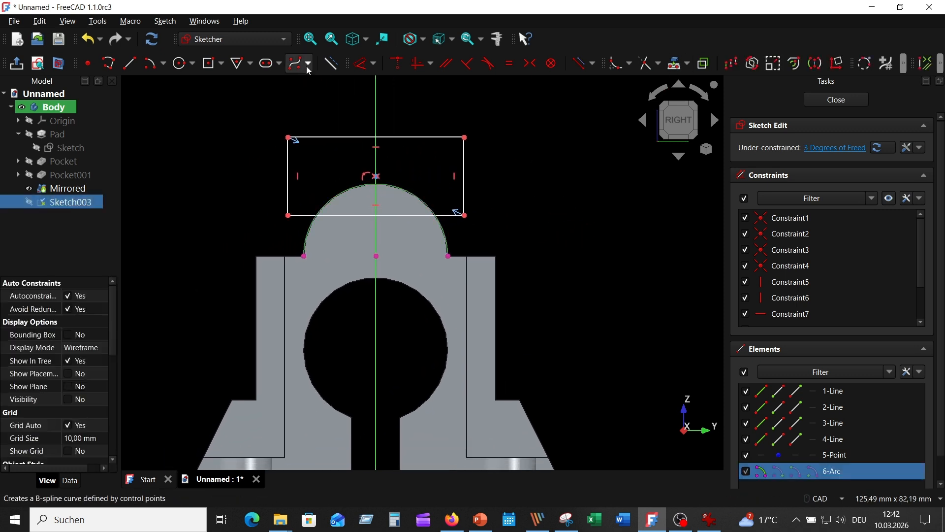
pyautogui.click(338, 62)
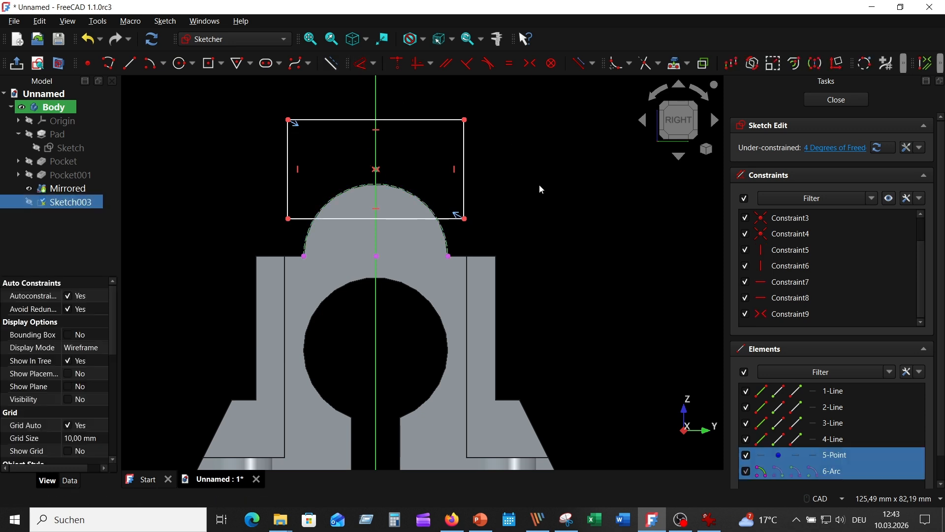
# Step: Consult the reference drawing and constrain the rectangle's lower edge to lie 7 mm above the projected arc's center
pyautogui.click(710, 519)
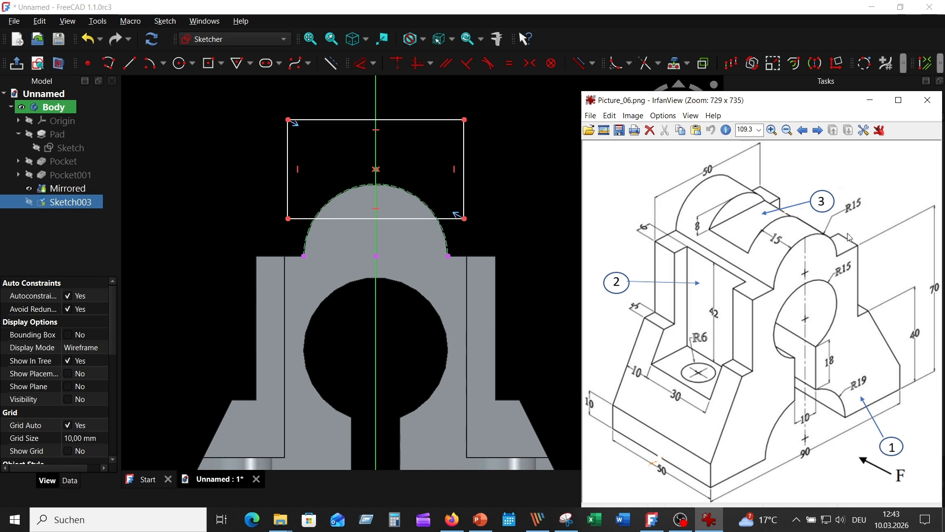
pyautogui.click(541, 209)
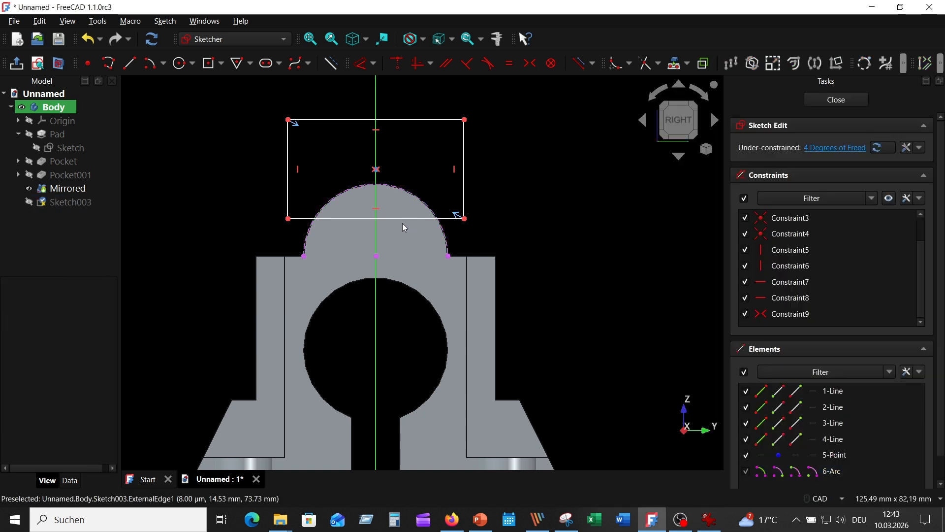
pyautogui.click(393, 219)
pyautogui.click(377, 256)
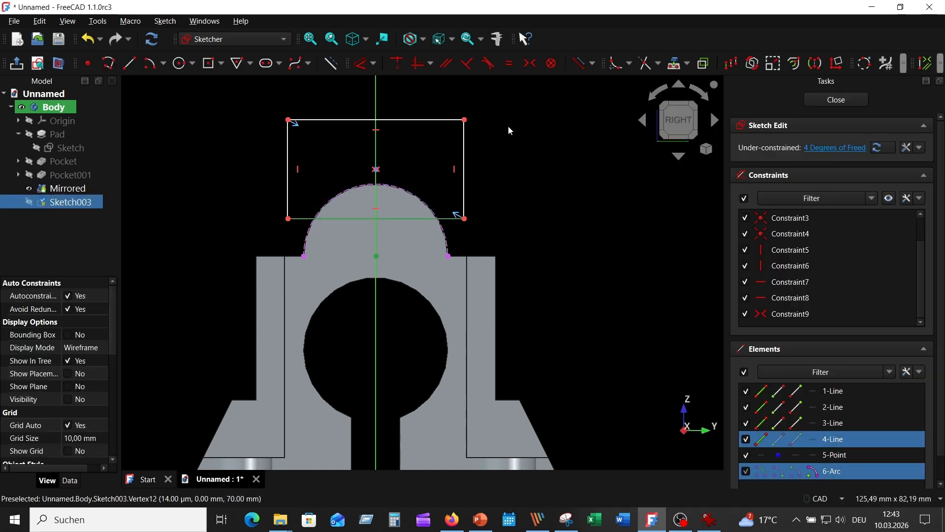
pyautogui.click(363, 72)
pyautogui.click(231, 162)
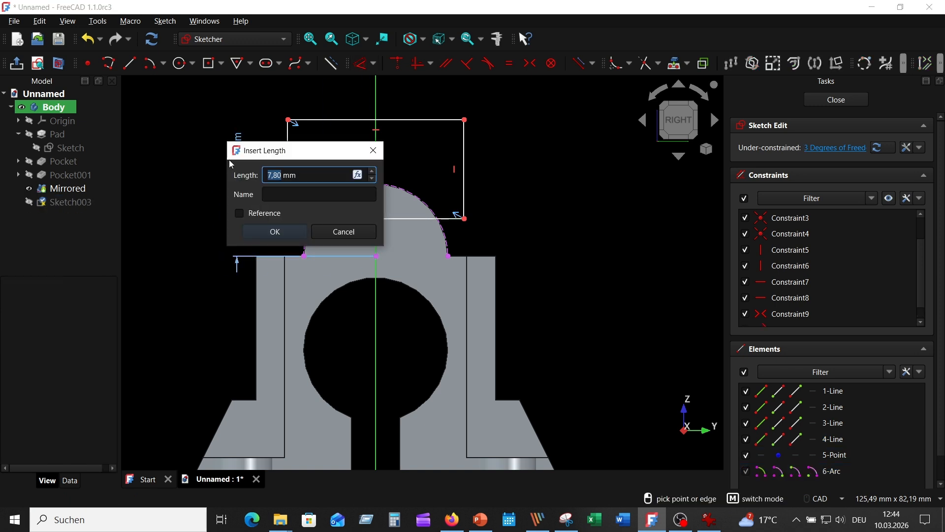
pyautogui.write('7')
pyautogui.press('Return')
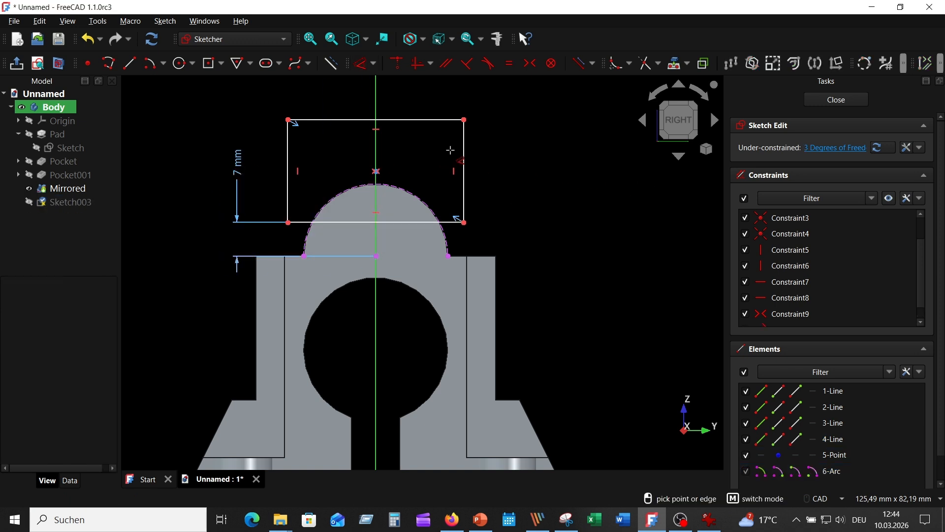
# Step: Set the rectangle's height to 15 mm and dimension its width as drawn
pyautogui.click(463, 162)
pyautogui.click(494, 183)
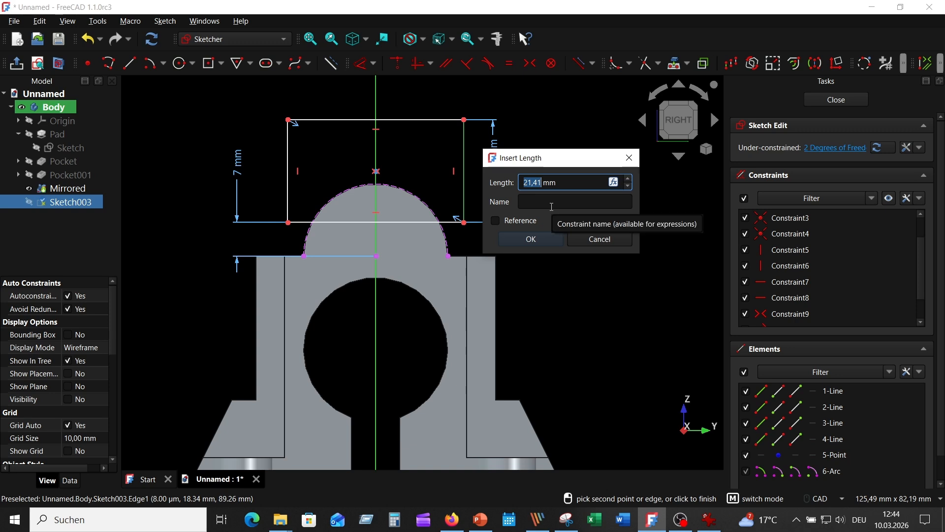
pyautogui.write('15')
pyautogui.press('Return')
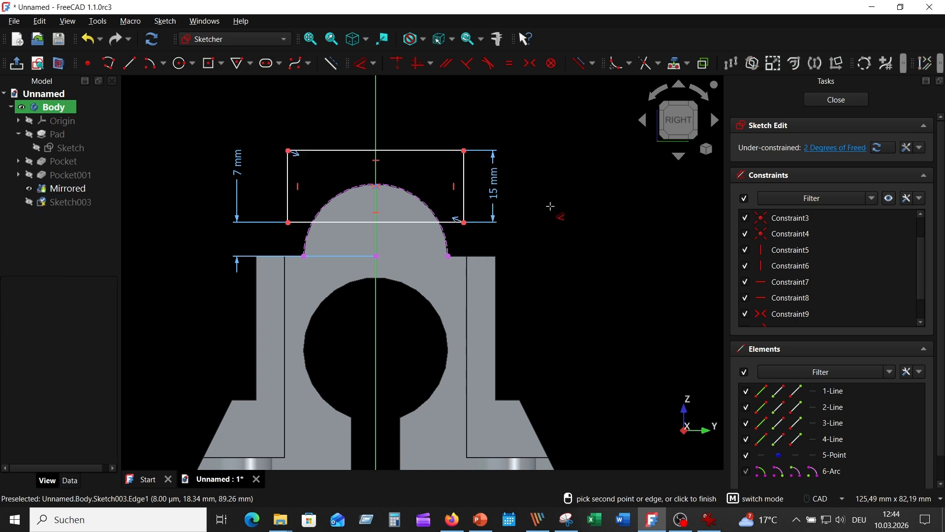
pyautogui.click(416, 156)
pyautogui.click(413, 147)
pyautogui.click(463, 209)
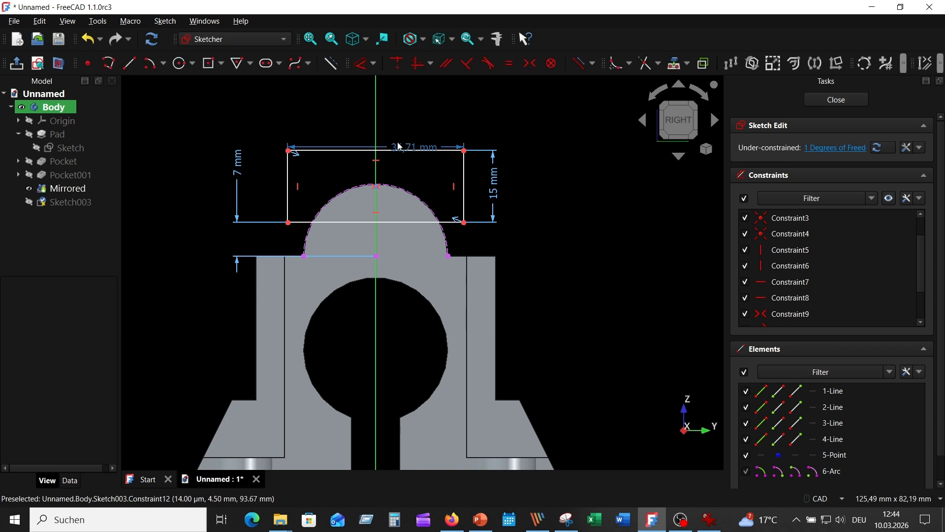
# Step: Constrain the rectangle's center point to the vertical axis and close the sketch
pyautogui.moveTo(400, 147); pyautogui.dragTo(417, 183)
pyautogui.click(364, 189)
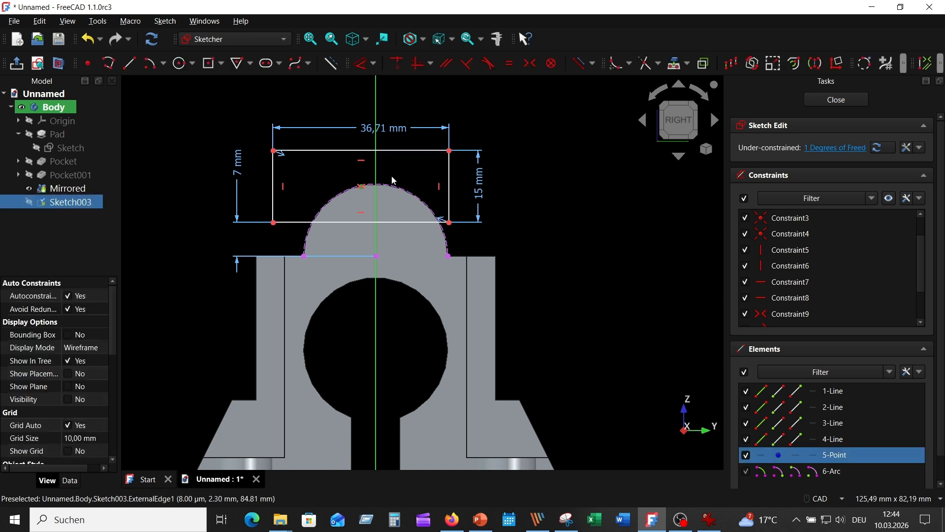
pyautogui.click(376, 167)
pyautogui.click(397, 63)
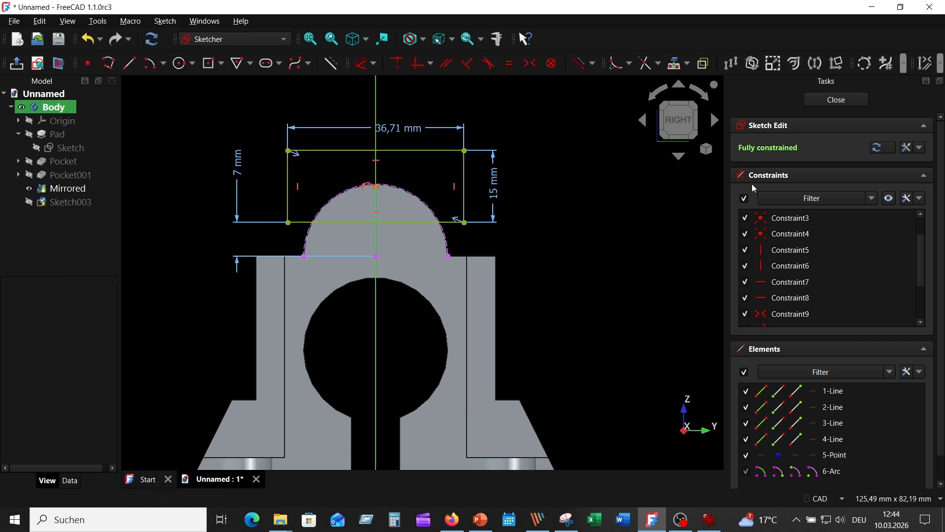
pyautogui.click(833, 101)
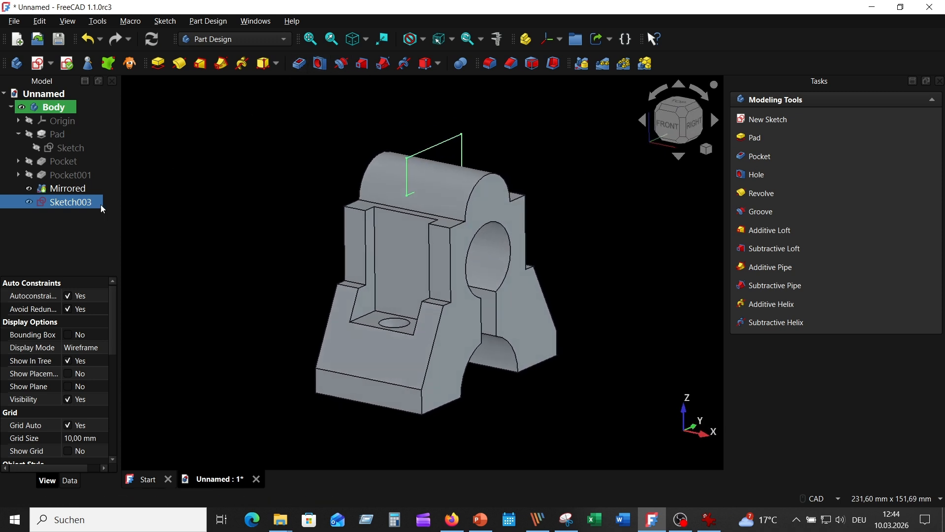
# Step: Pocket the rectangle sketch symmetrically with a length of 20 mm to cut the notch across the rounded top
pyautogui.click(299, 63)
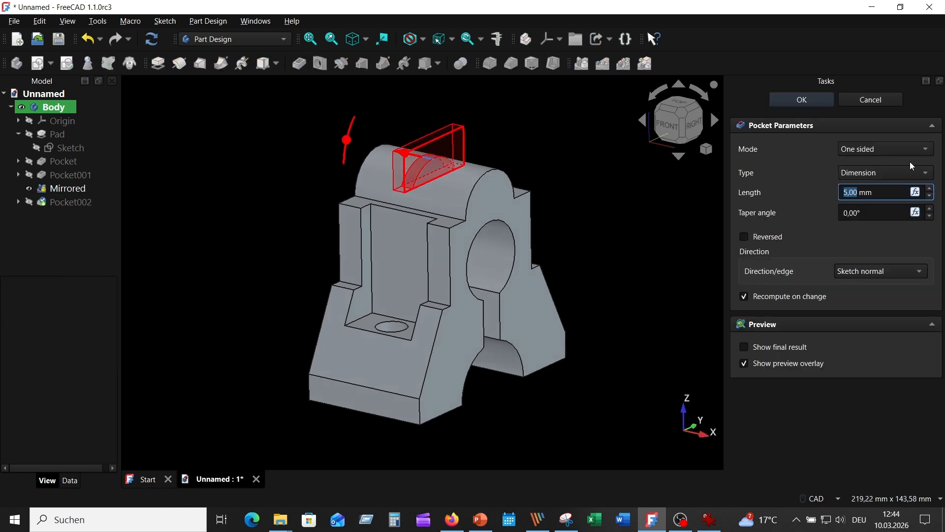
pyautogui.click(907, 147)
pyautogui.press('Escape')
pyautogui.click(887, 177)
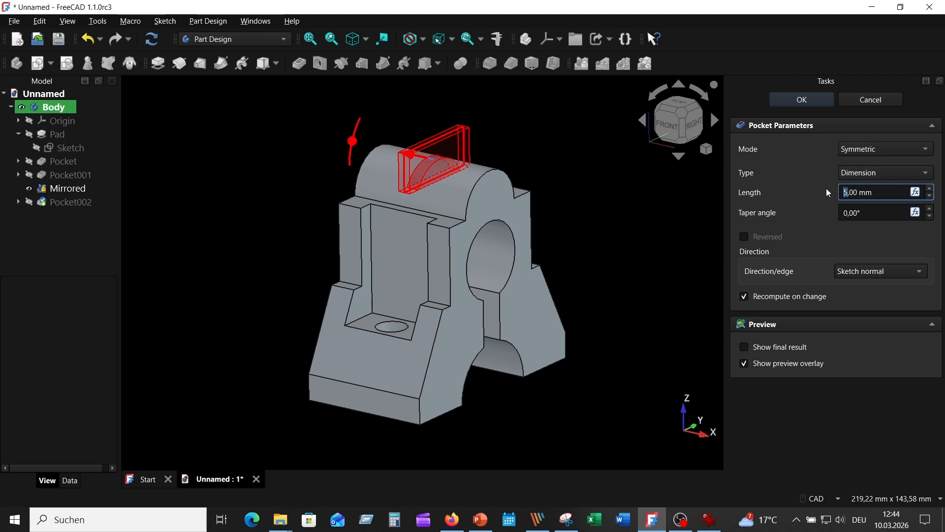
pyautogui.write('20')
pyautogui.click(803, 99)
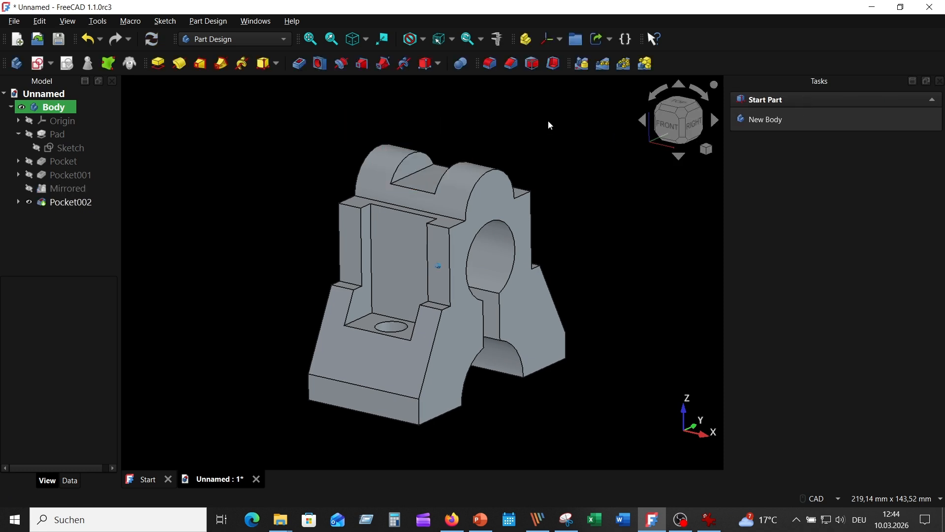
pyautogui.moveTo(549, 121); pyautogui.dragTo(599, 211, button='middle')
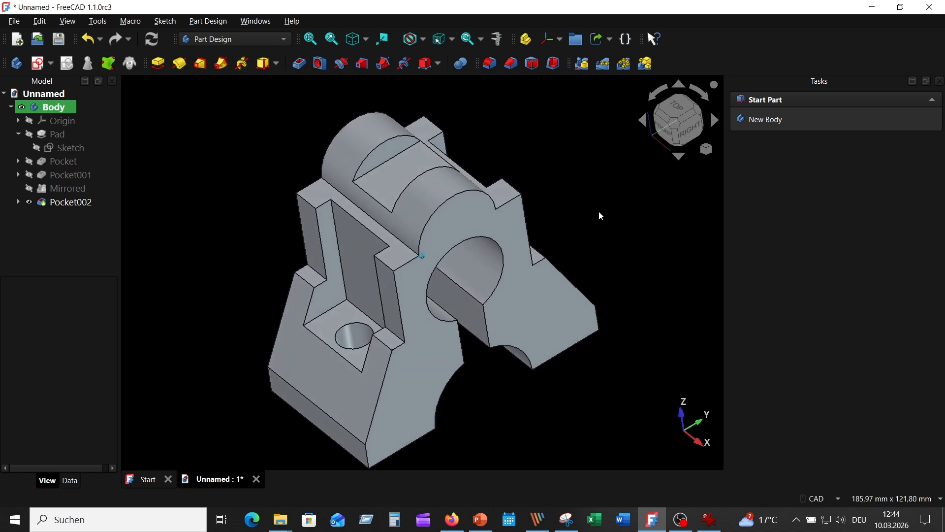